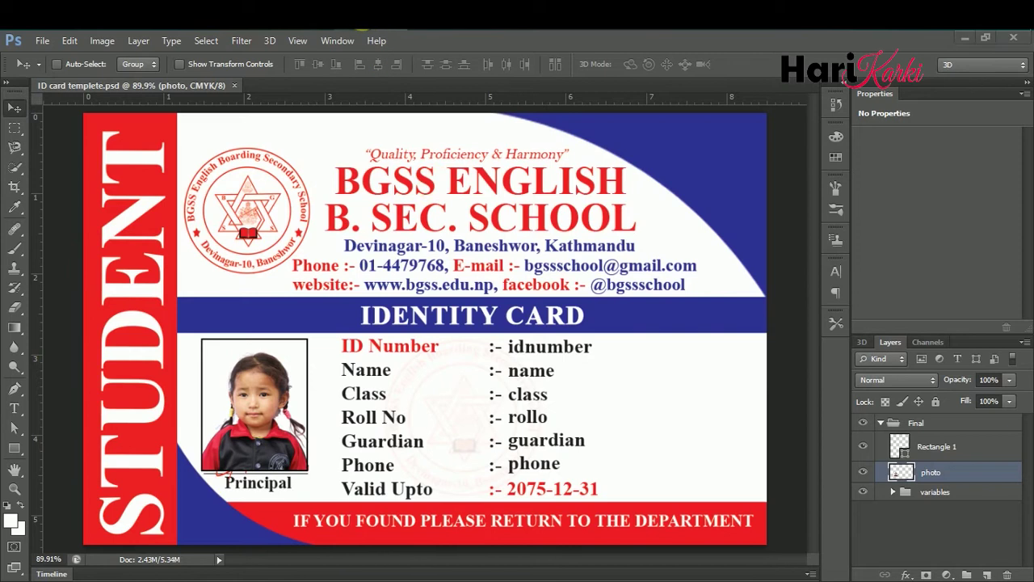
- Scroll over the ID card template to review its idnumber, name, class, rollo, guardian and phone fields
scroll(634, 351, "up", 3)
- Scroll through the numbered student photos in the photo folder
scroll(808, 267, "down", 3)
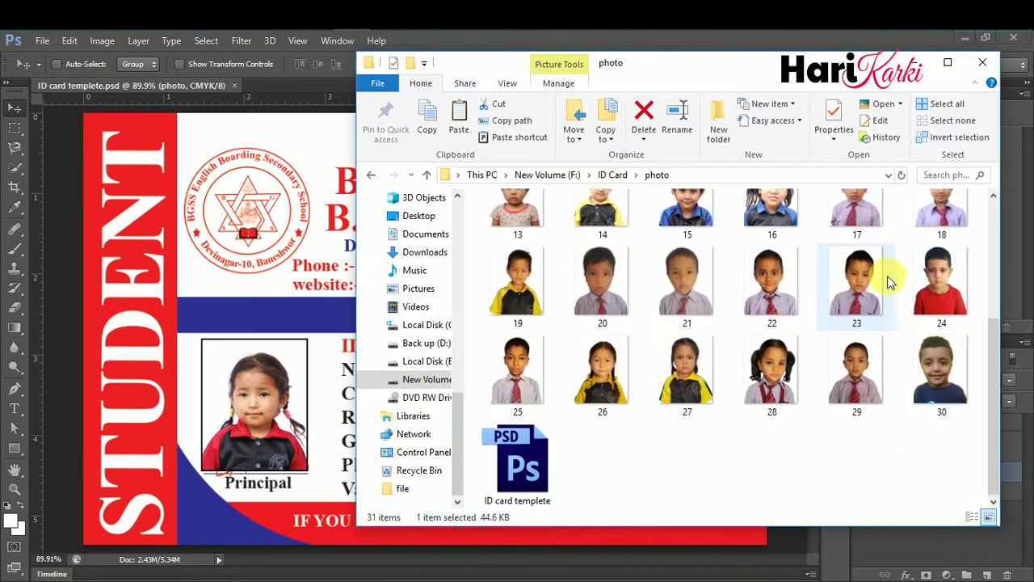
scroll(881, 283, "up", 3)
scroll(875, 293, "down", 3)
scroll(876, 292, "up", 2)
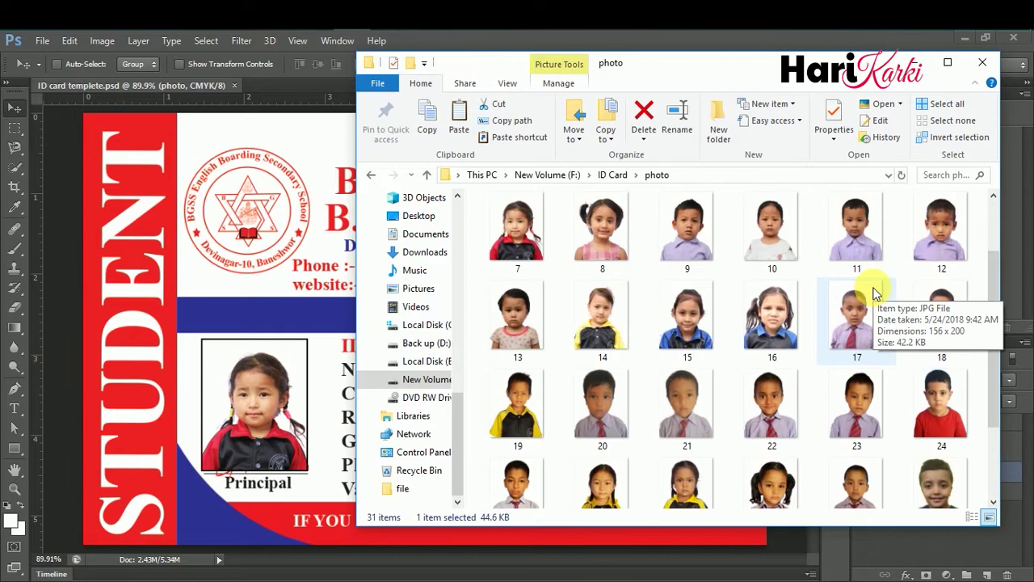
- Launch Excel from the Run dialog with 'excel'
key("super+r")
type("exce")
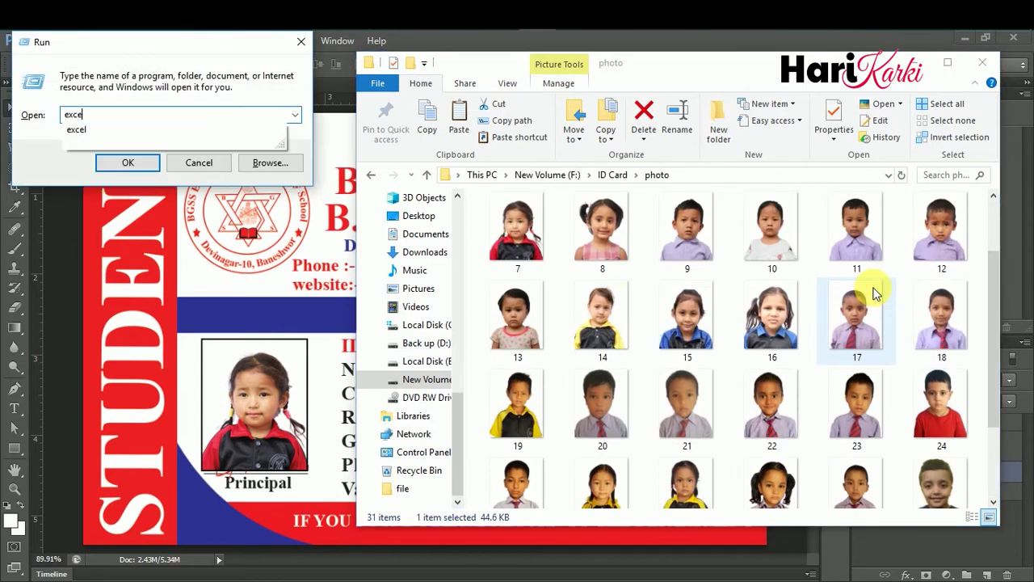
type("l")
key("Return")
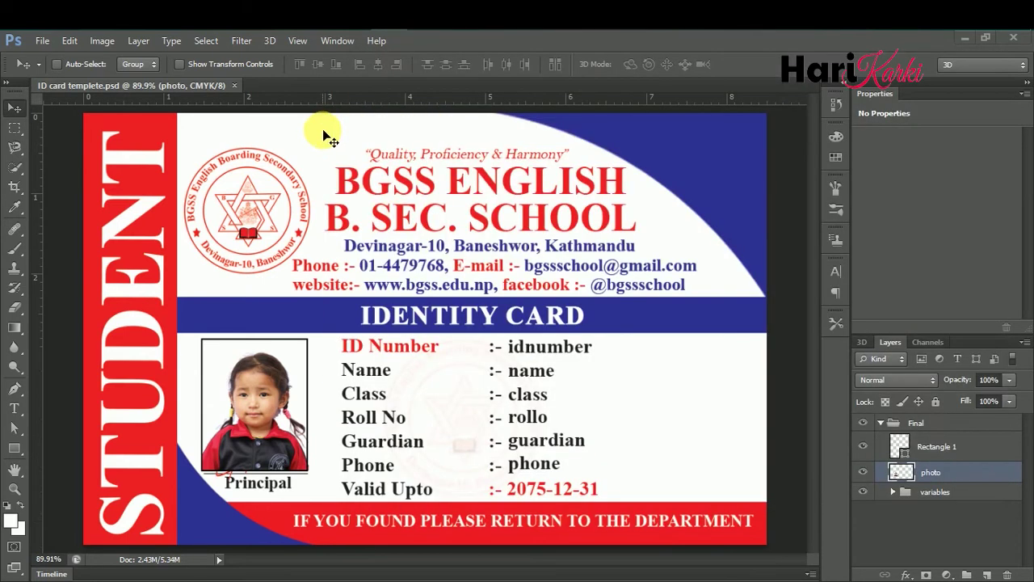
left_click(324, 129)
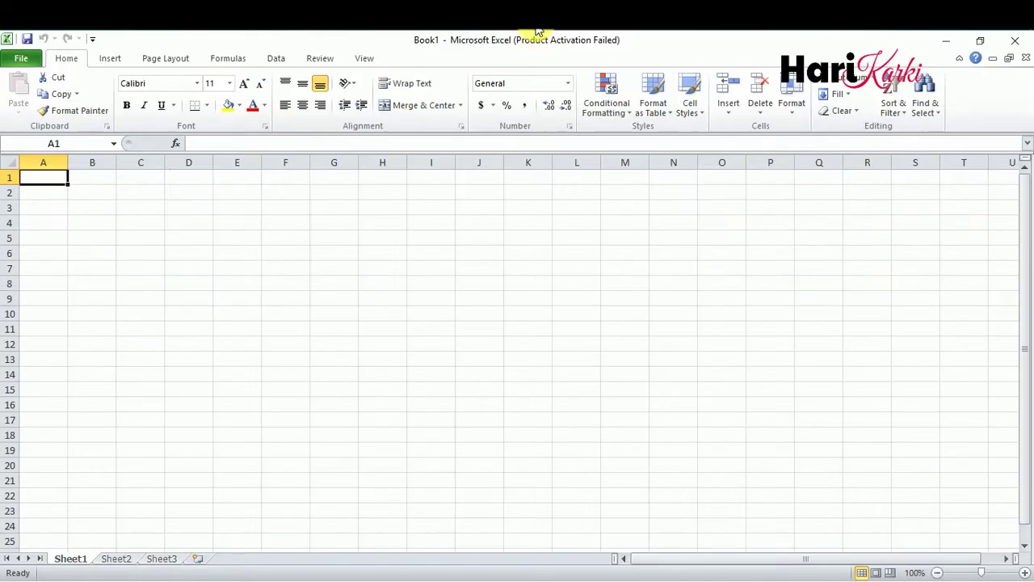
- Enter the headers idnumber and name in A1 and B1, matching the ID card fields
key("alt+Tab")
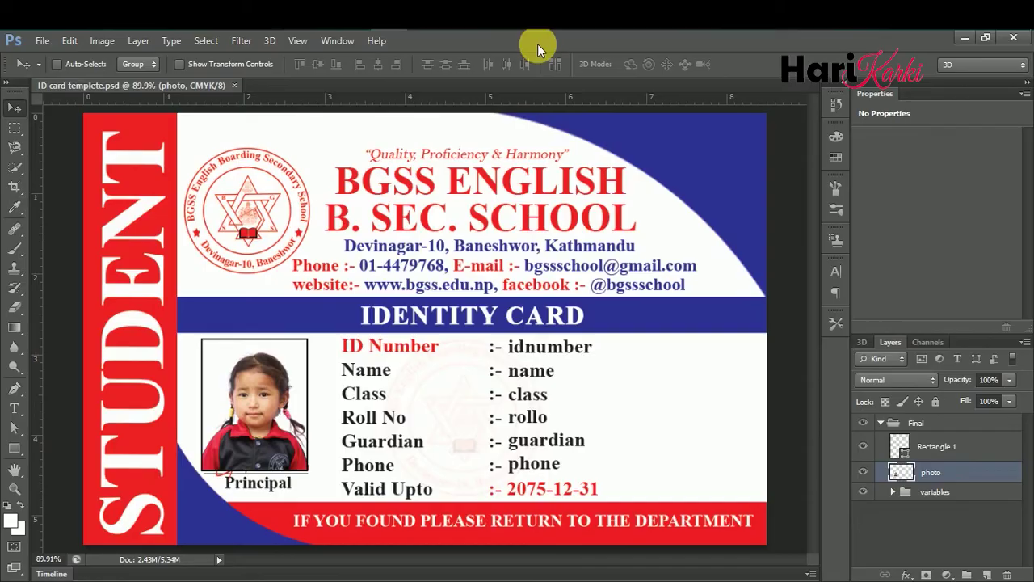
key("alt+Tab")
type("iod")
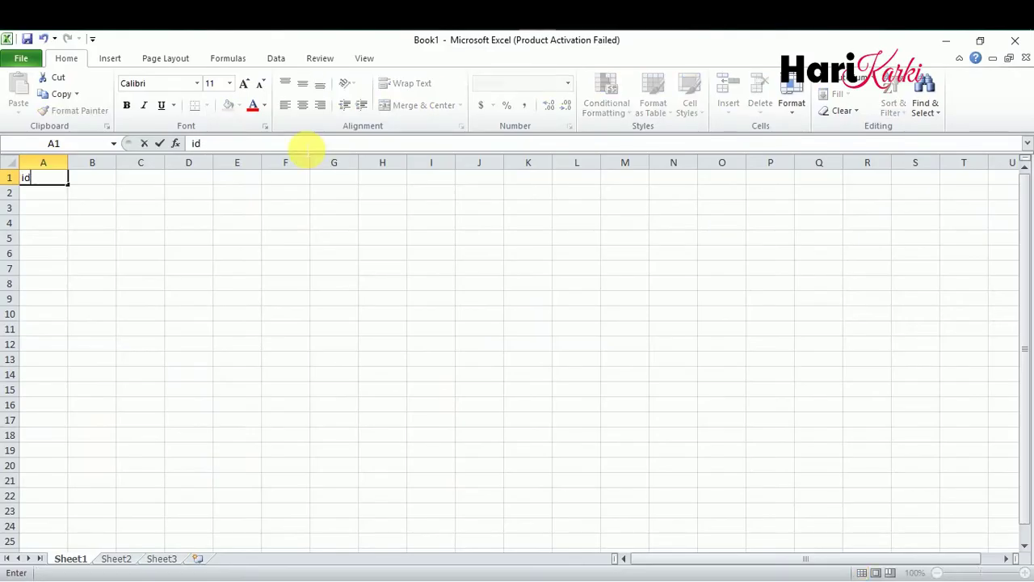
type("umber")
key("Tab")
type("name")
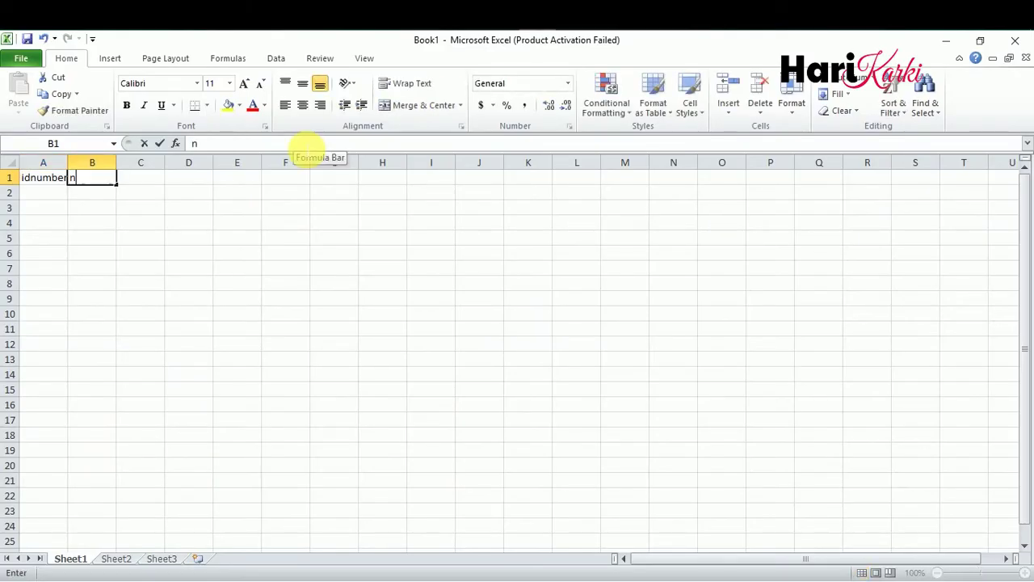
key("Tab")
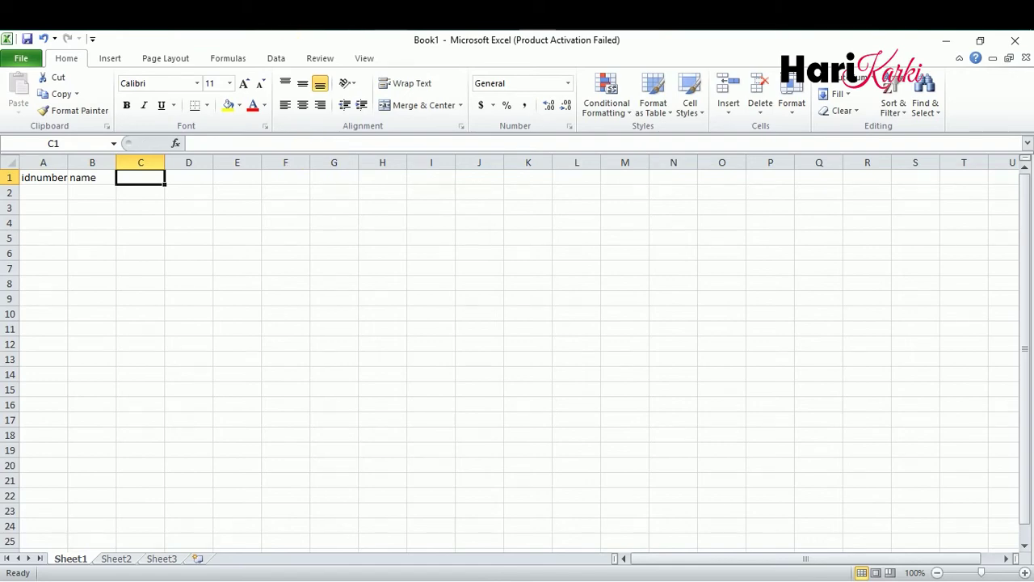
- Add the class and rollno headers in C1:D1 and dismiss the Office activation warning
key("alt+Tab")
key("alt+Tab")
type("class")
key("Tab")
type("rollno")
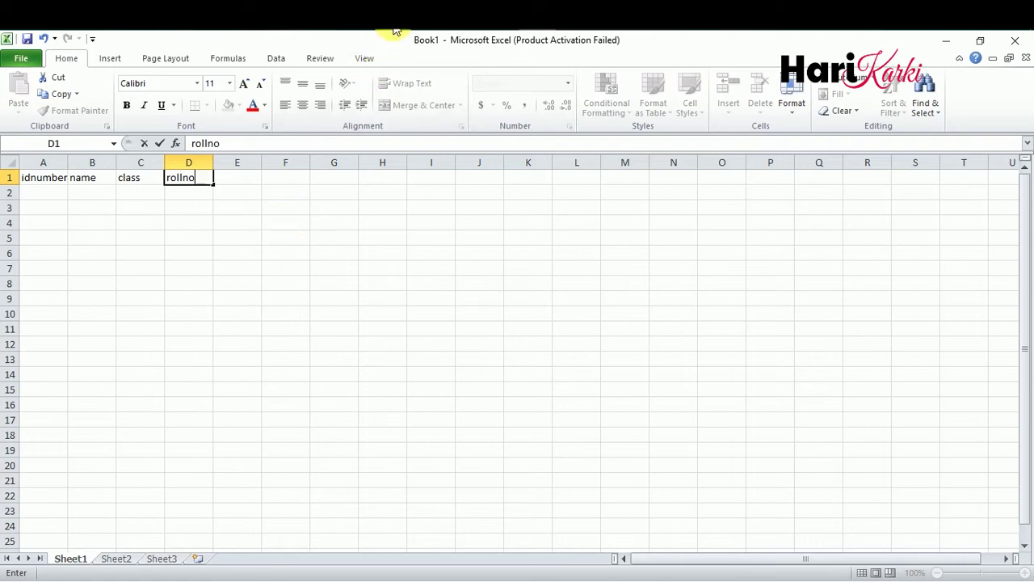
key("alt+Tab")
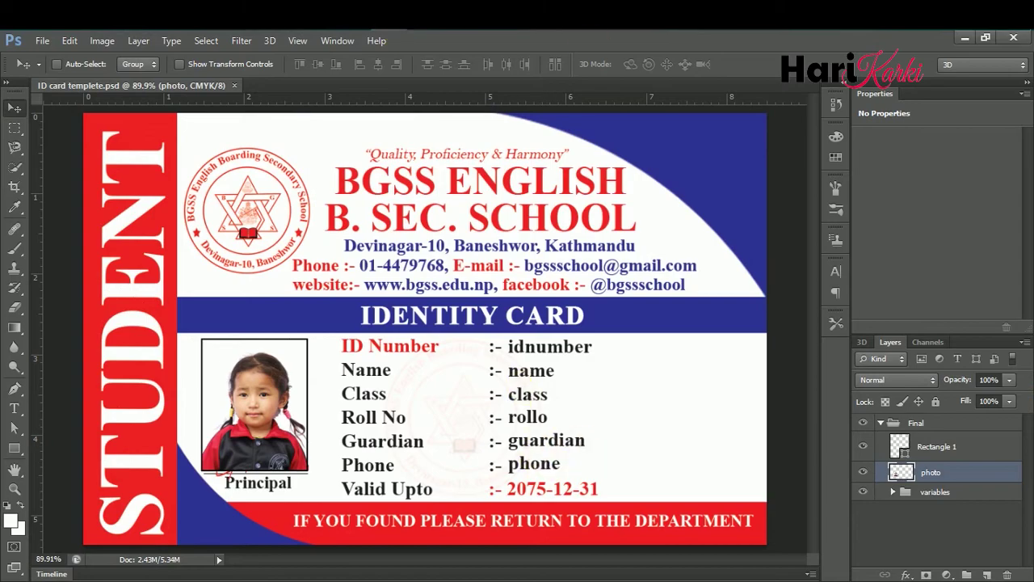
key("alt+Tab")
left_click(234, 180)
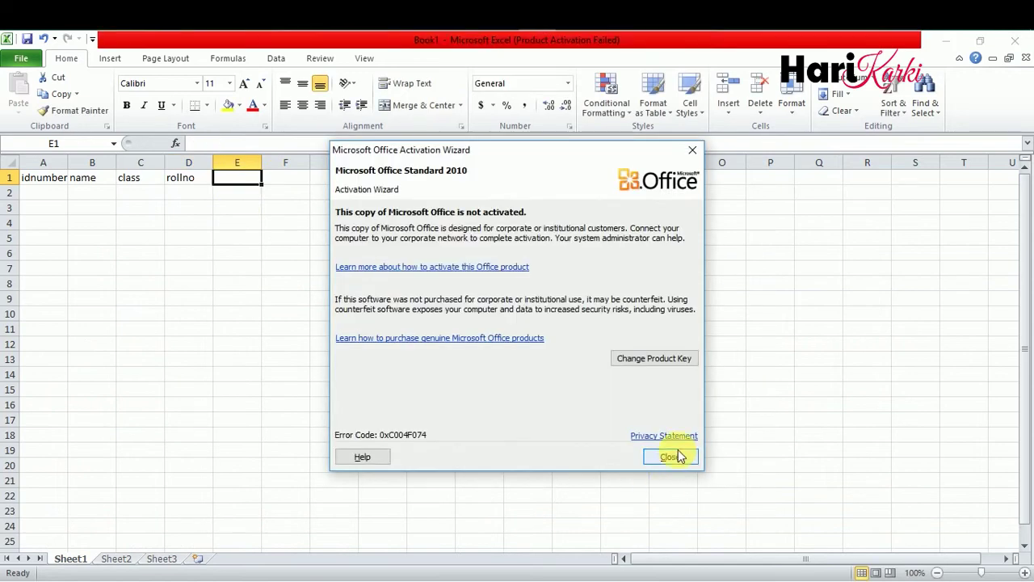
left_click(668, 455)
- Add the guardian, phone and photo headers in E1:G1
type("guardian")
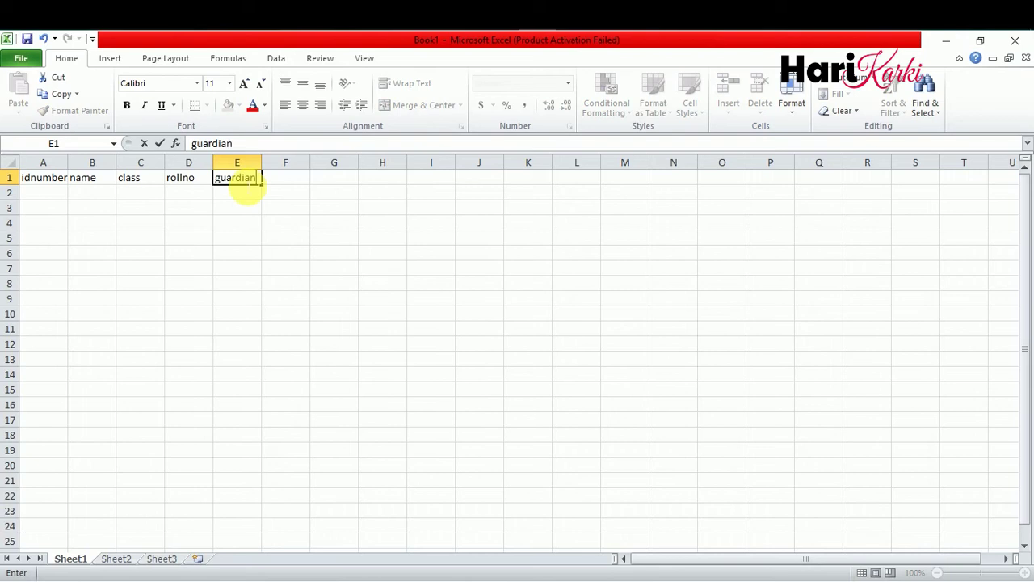
key("Tab")
type("ph")
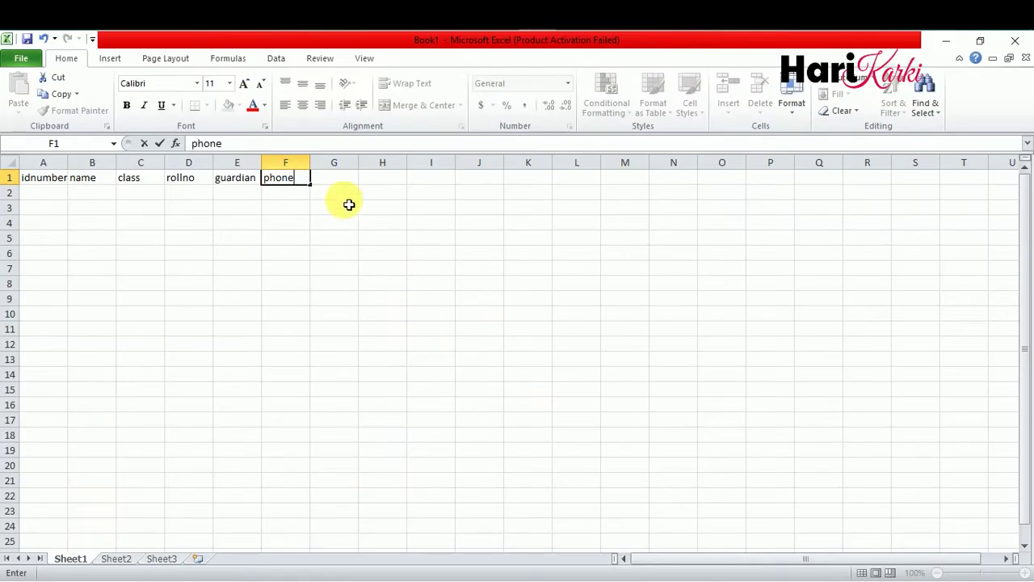
left_click(336, 179)
type("photo")
left_click(275, 268)
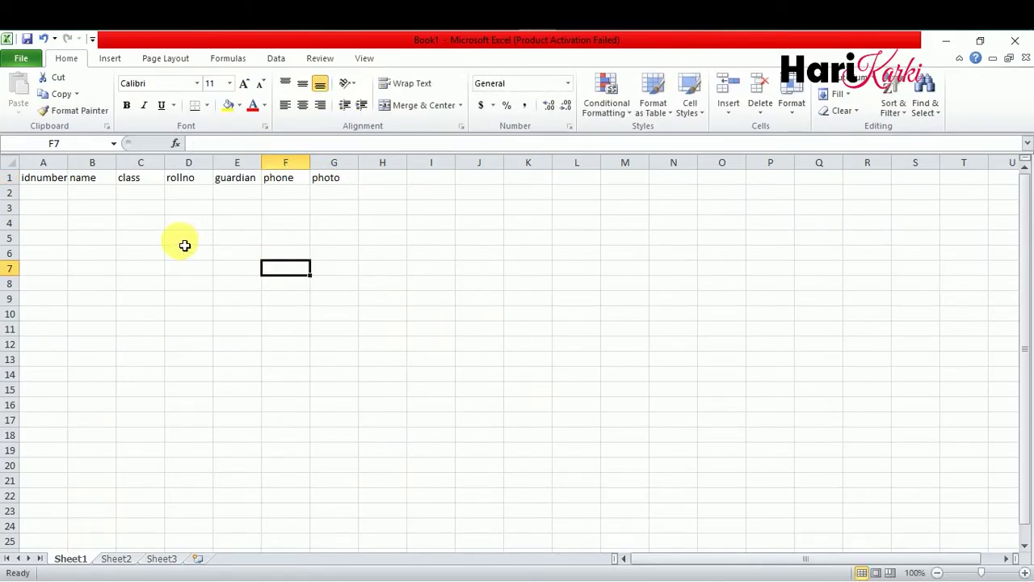
left_click(48, 198)
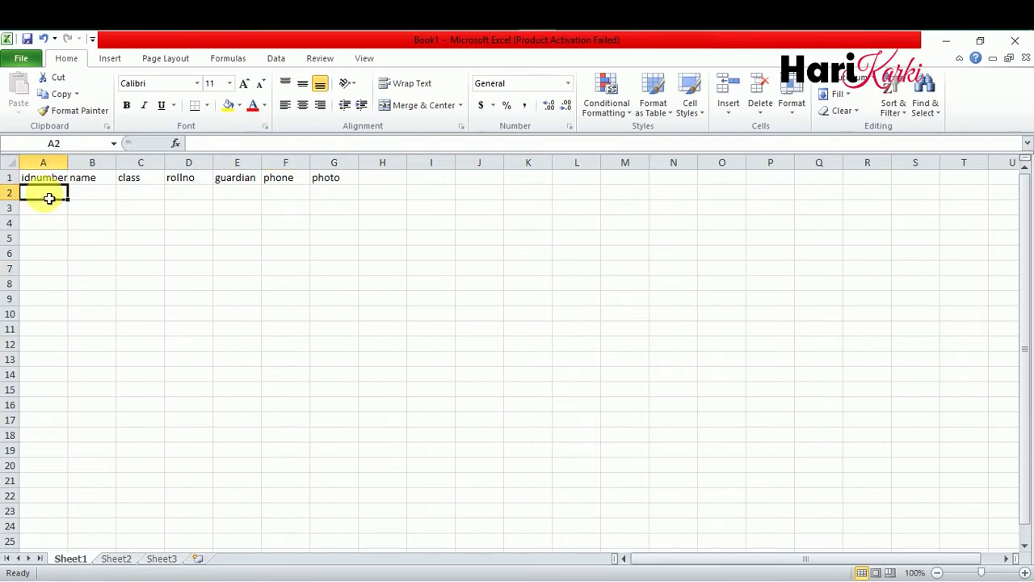
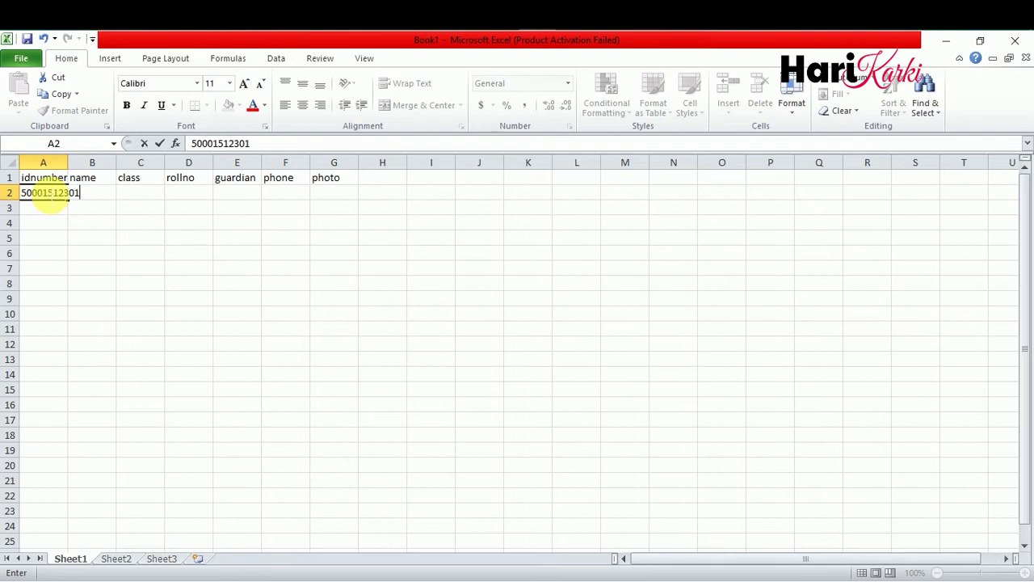
- Enter student ID 50 in A2 and widen column A to fit it
left_click(150, 208)
left_click_drag(68, 163, 154, 162)
left_click(76, 163)
left_click(107, 177)
left_click(108, 194)
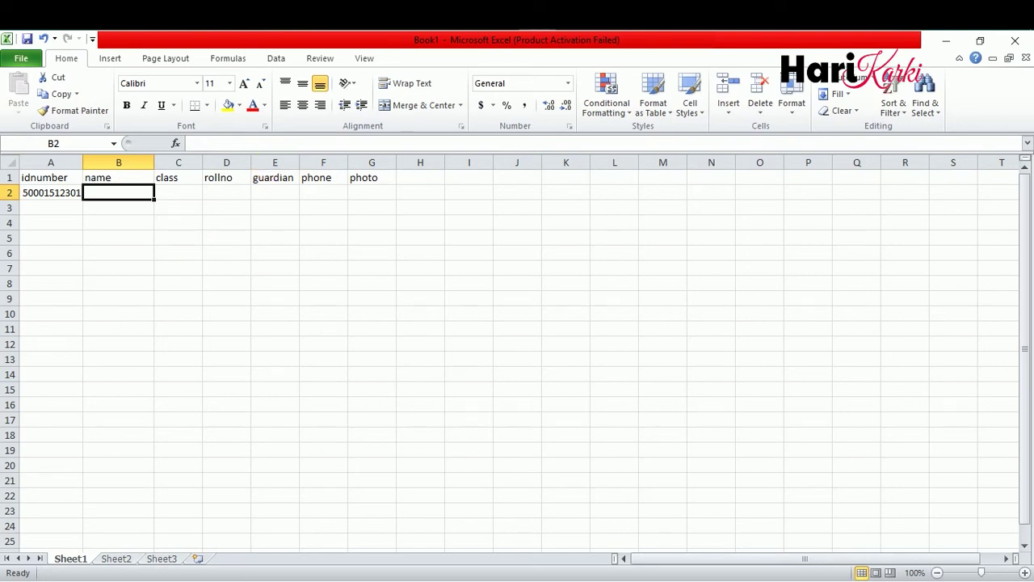
- Look up the first student photo, number 1, in the photo folder
key("alt+Tab")
left_click(517, 235)
scroll(550, 250, "up", 2)
left_click(540, 252)
left_click(110, 196)
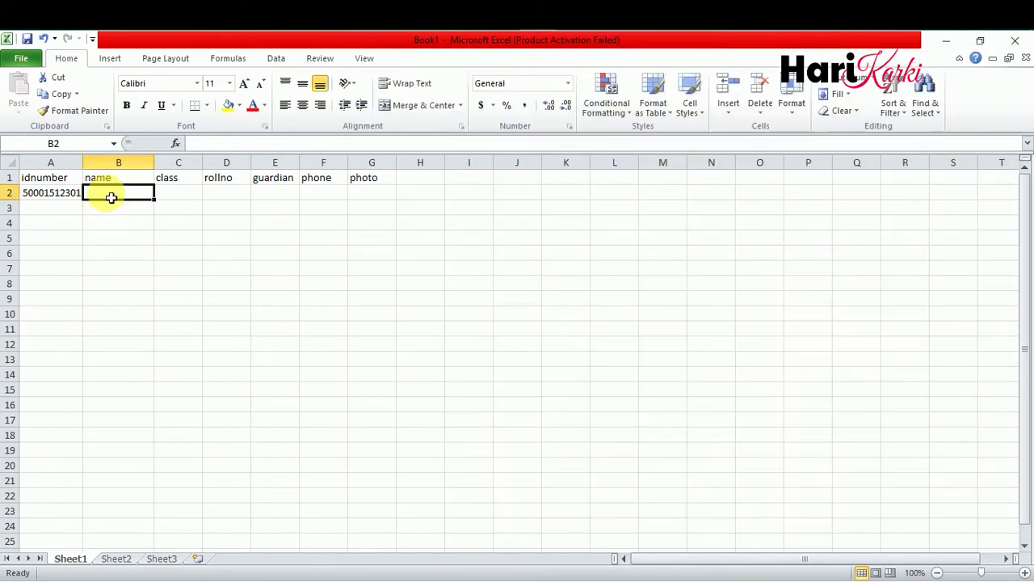
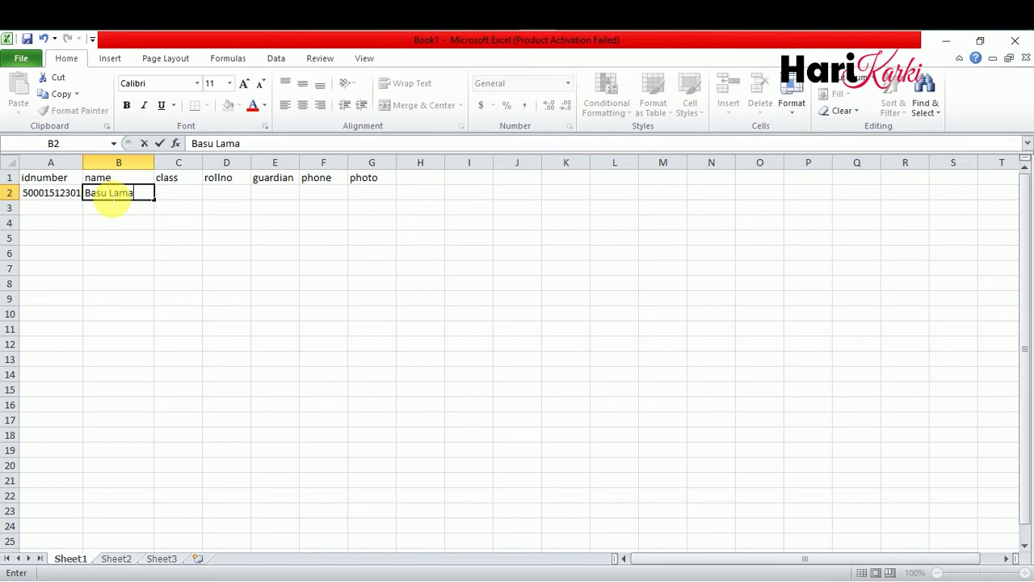
- Fill B2:E2 with the student's name, class One, roll number 10 and the guardian's name
key("Tab")
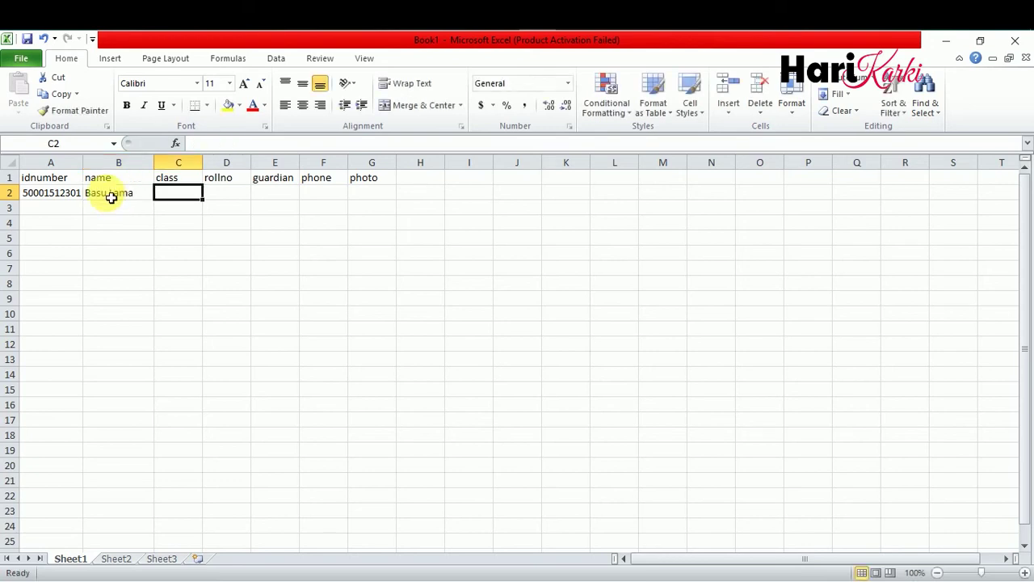
type("One")
key("Tab")
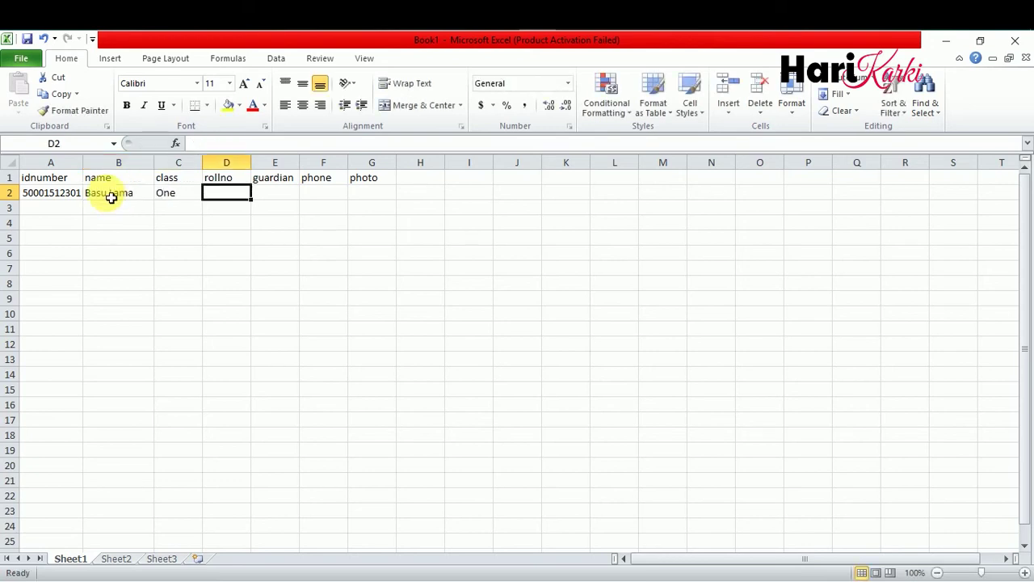
type("10")
key("Tab")
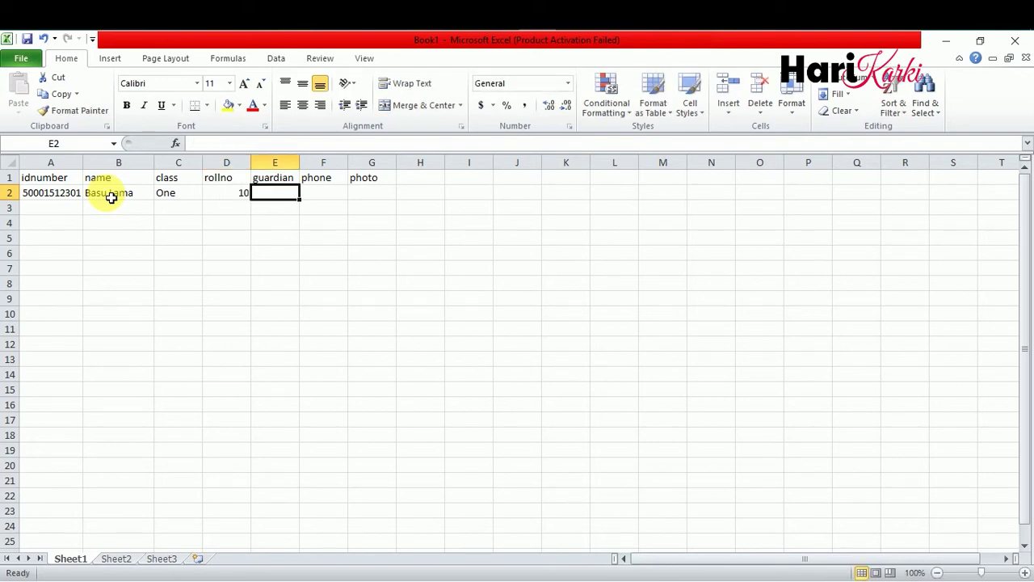
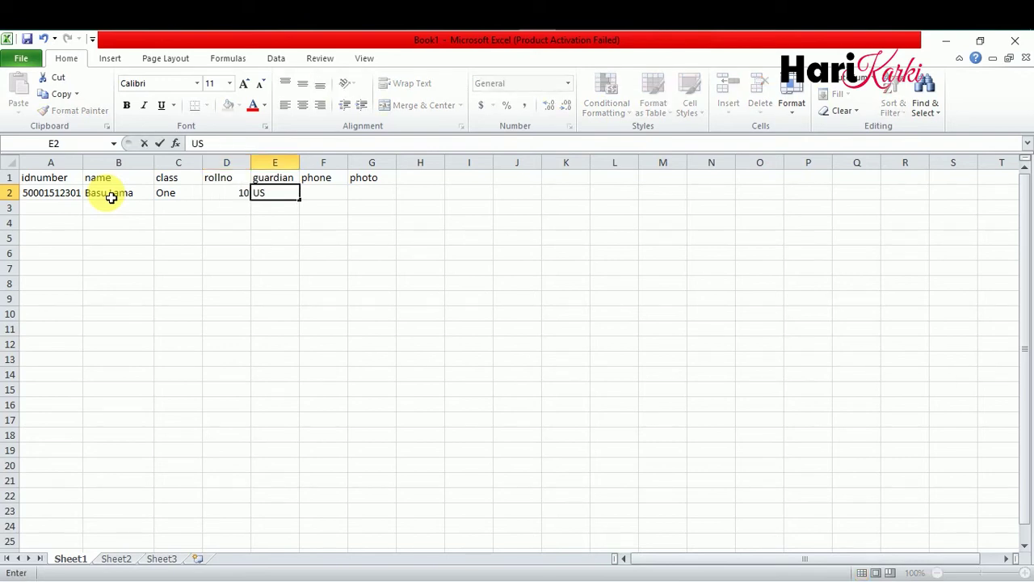
key("Tab")
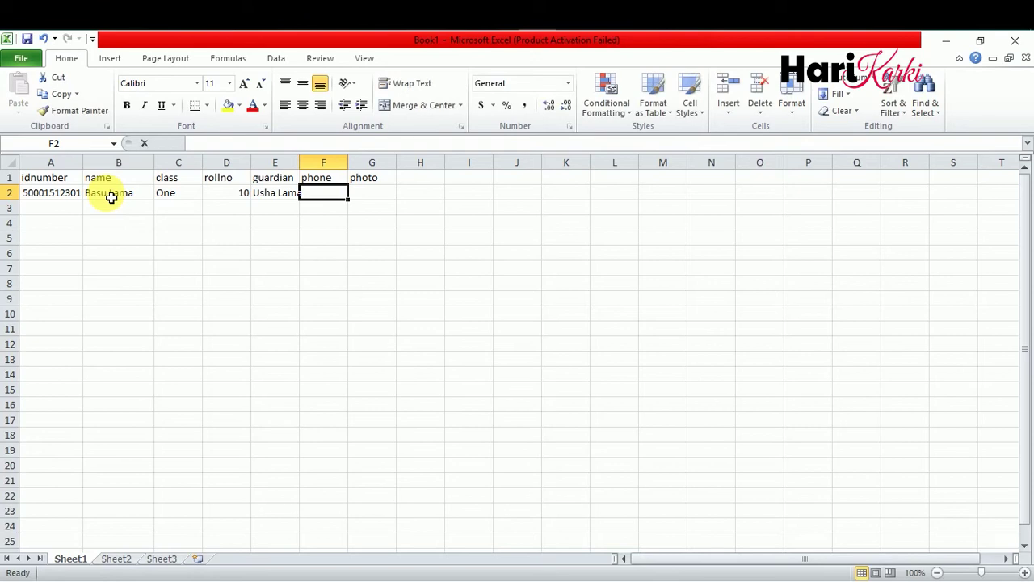
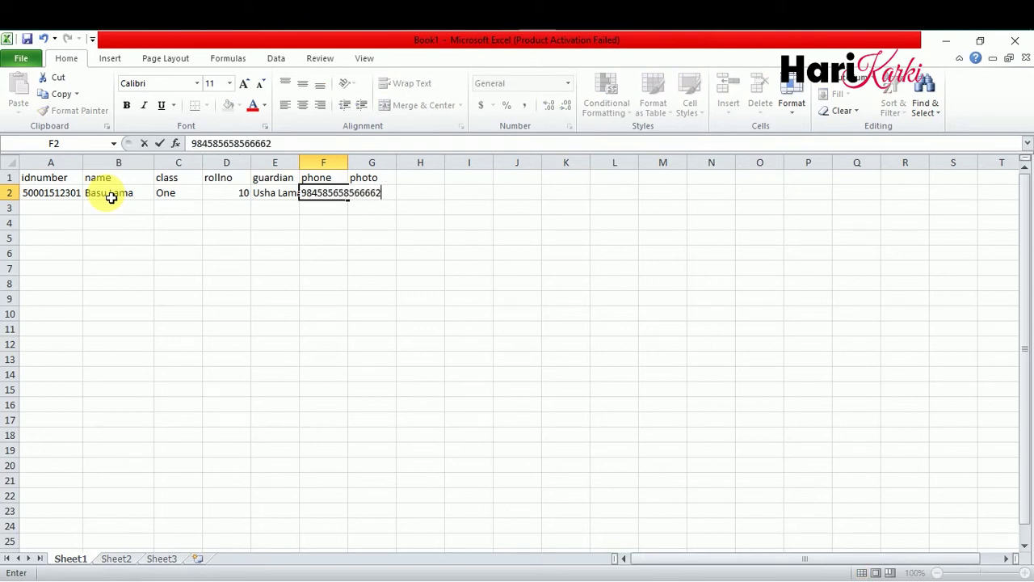
- Enter the phone number in F2, widen column F and apply Number format
left_click(340, 254)
left_click_drag(366, 163, 409, 165)
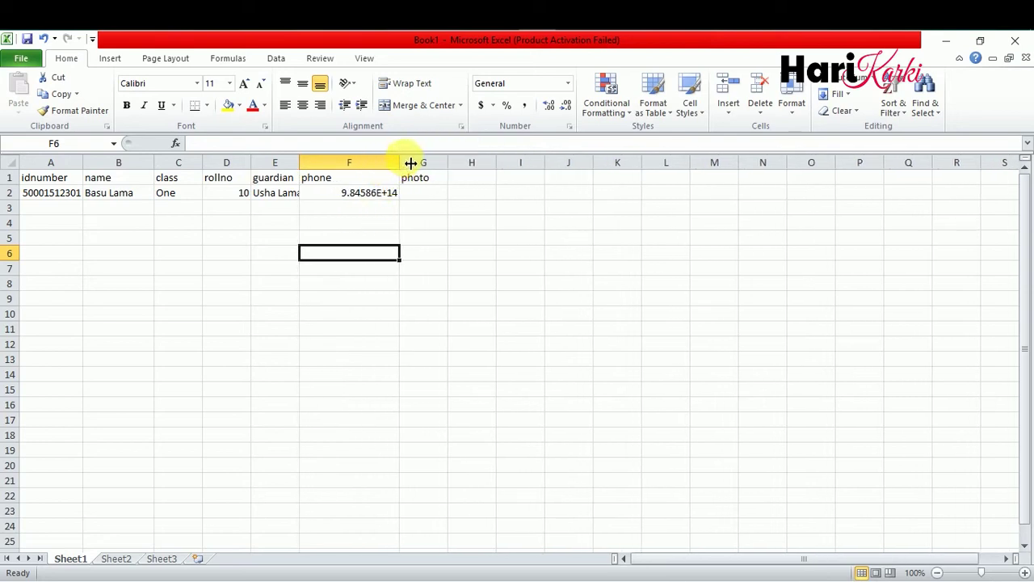
left_click(381, 192)
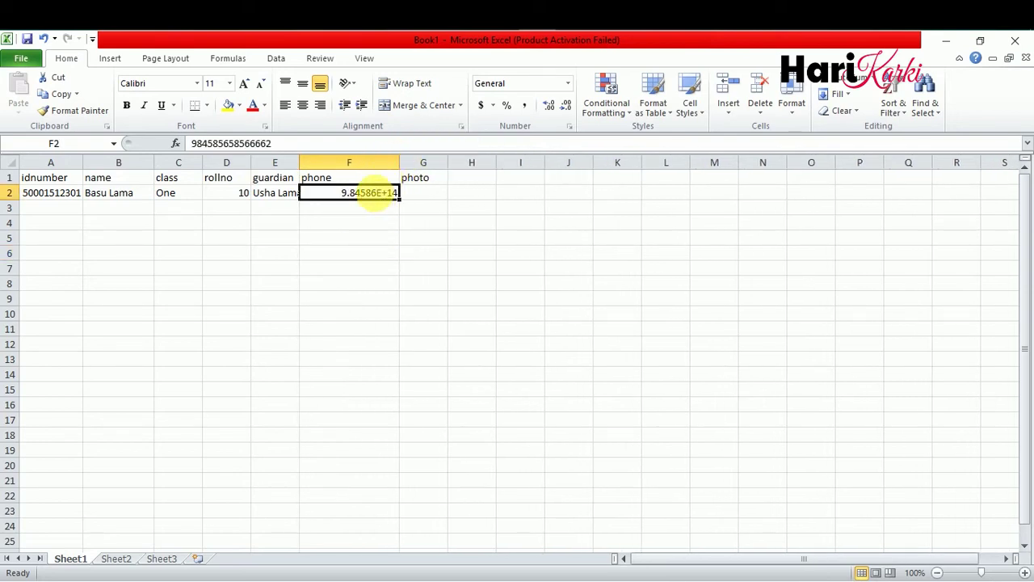
left_click(568, 83)
left_click(545, 152)
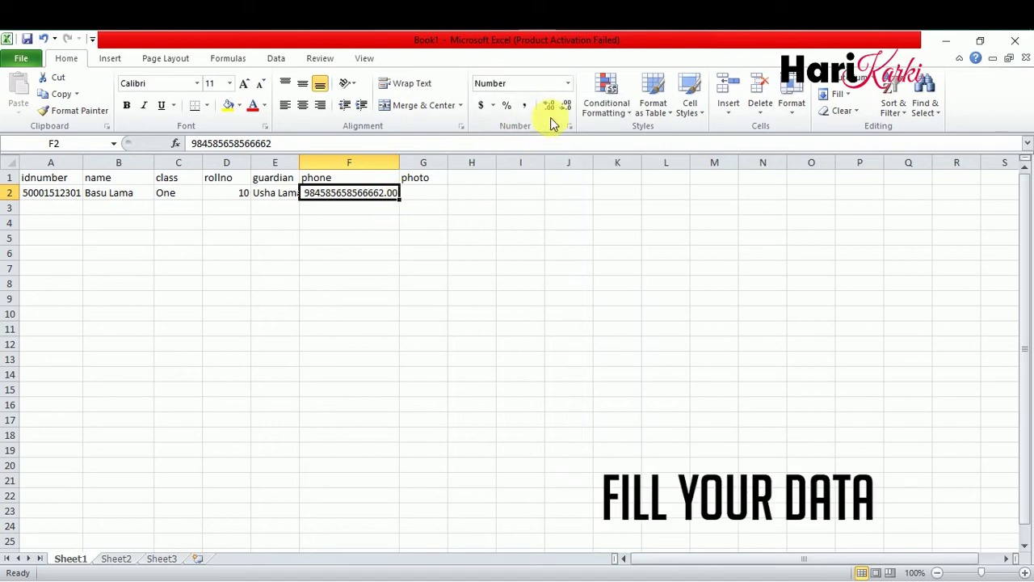
left_click(420, 194)
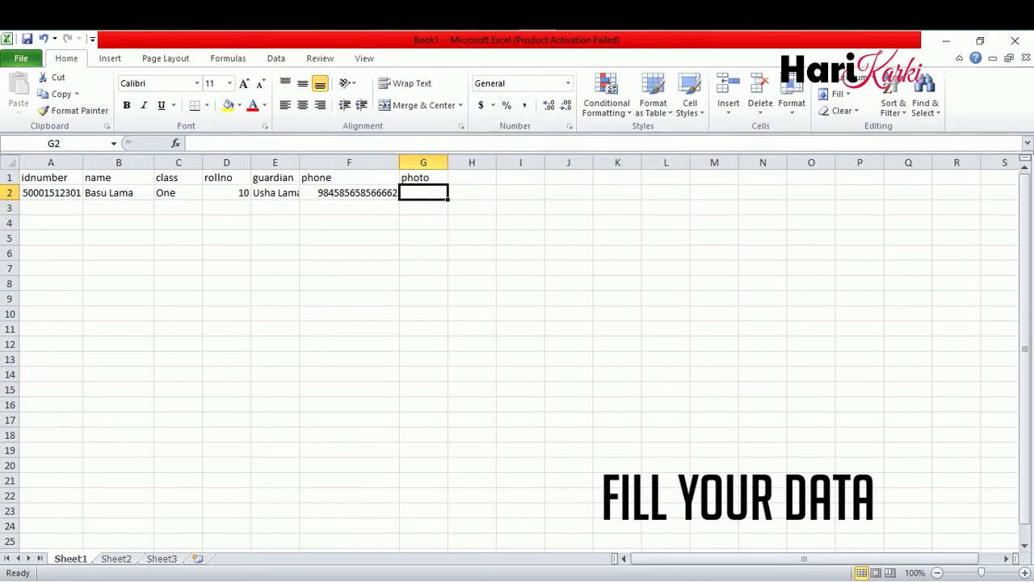
key("alt+Tab")
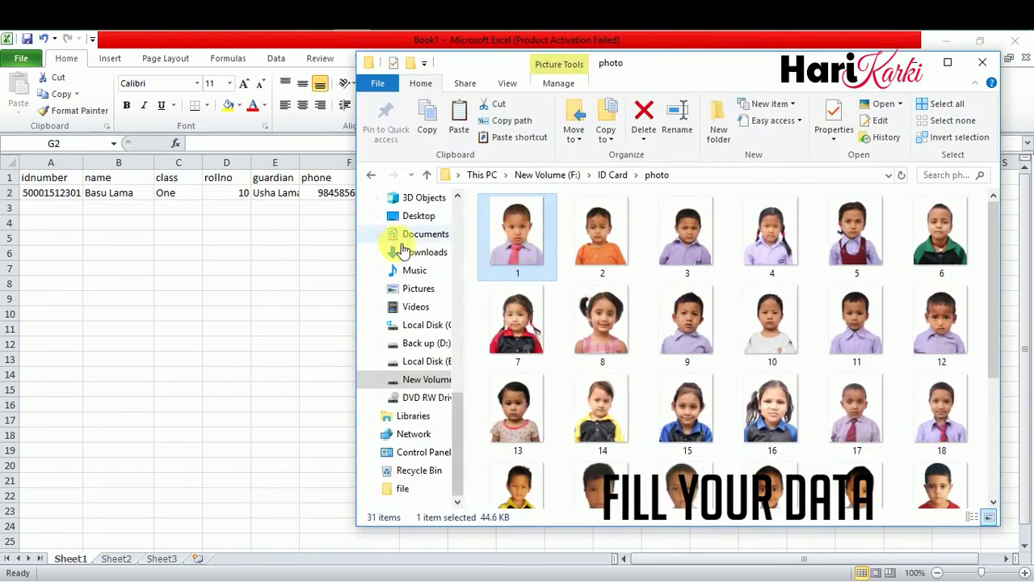
- Enter 1.jpg as the first photo file name in G2 and review the class entries
key("alt+Tab")
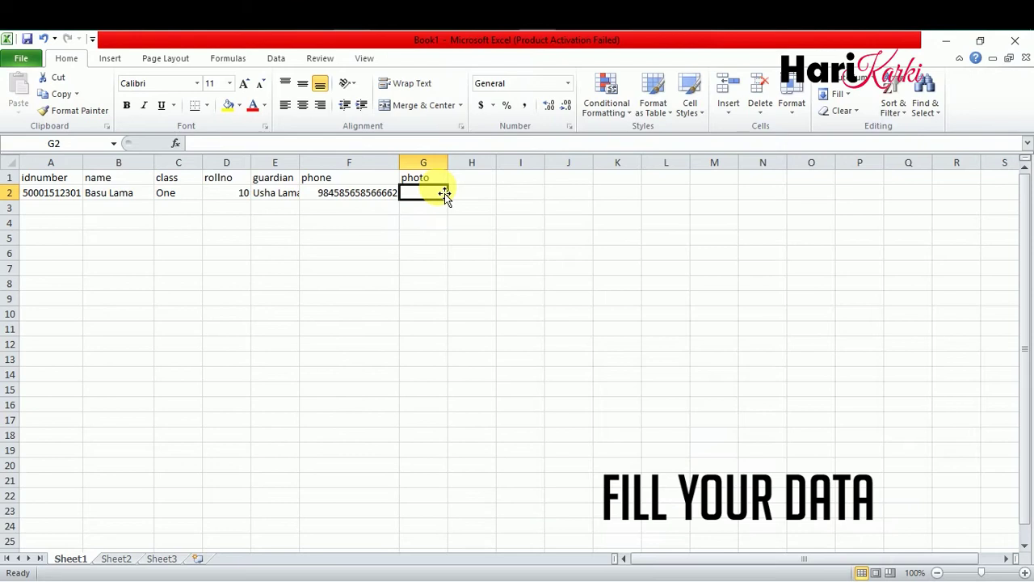
type("1.jpg")
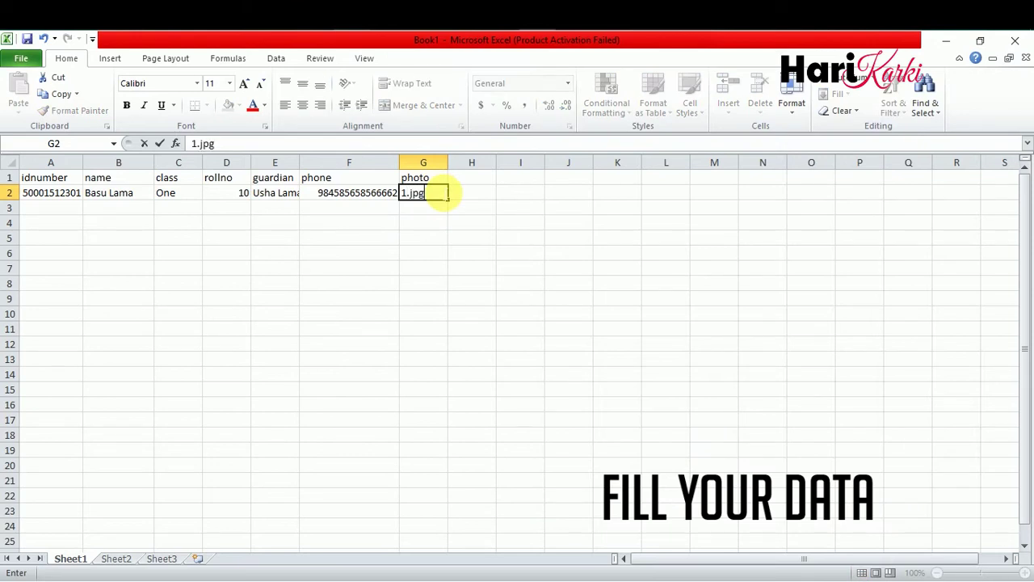
left_click(392, 238)
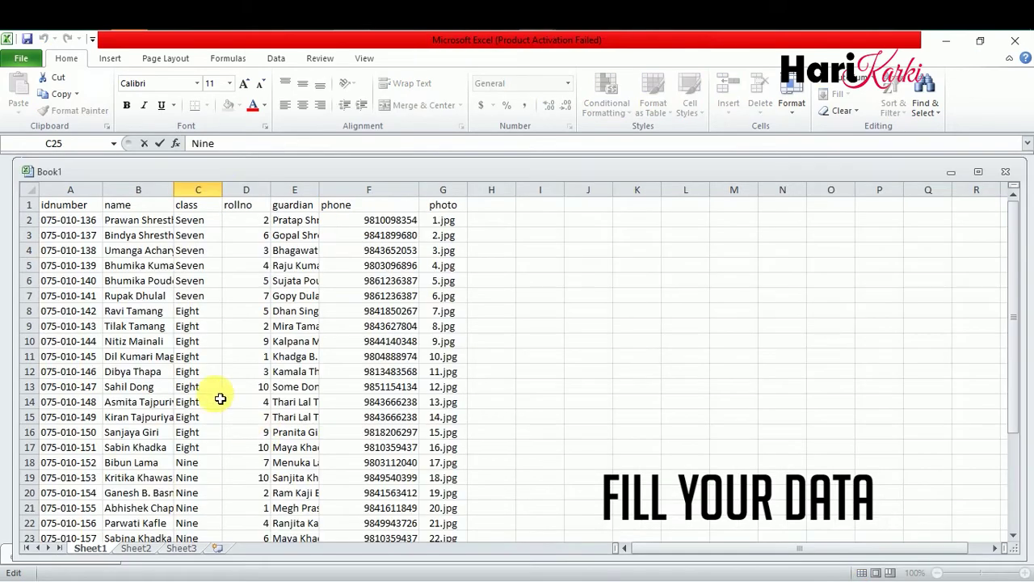
left_click(198, 143)
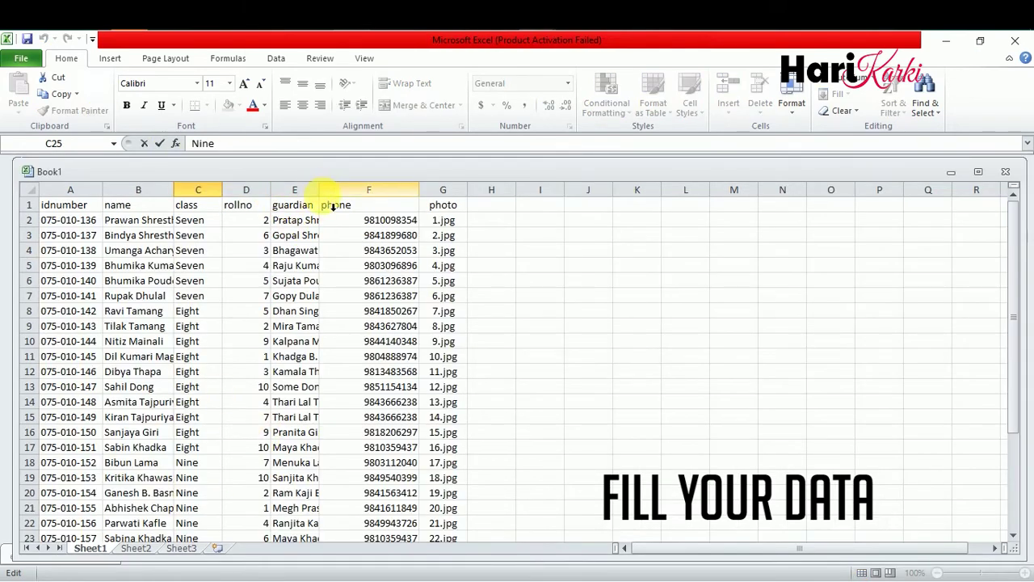
- Widen the guardian column, narrow the rollno column, and check the photo names in column G
left_click_drag(380, 220, 380, 235)
left_click_drag(322, 194, 368, 197)
left_click_drag(271, 197, 255, 197)
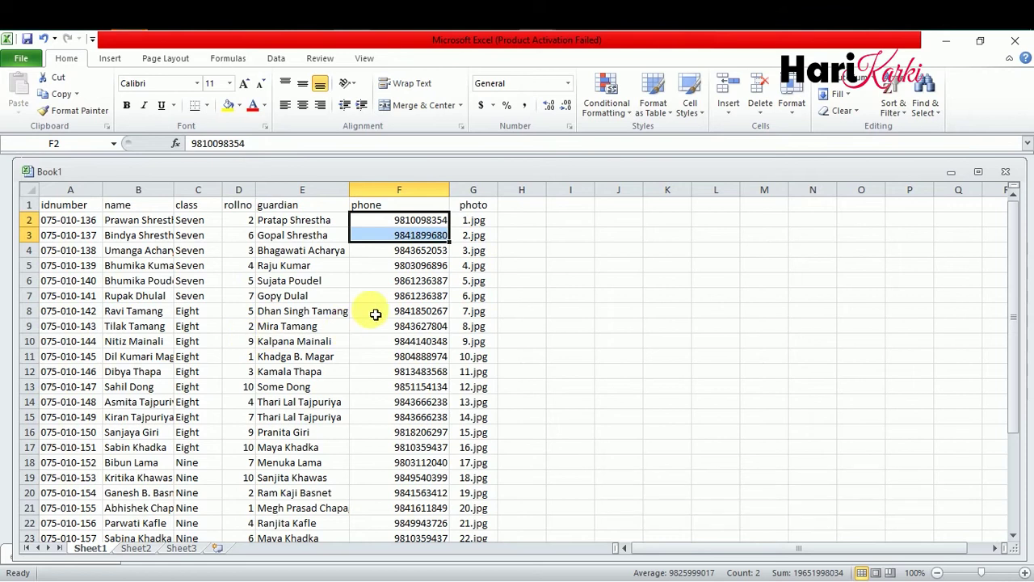
left_click(474, 223)
left_click(474, 251)
left_click(473, 280)
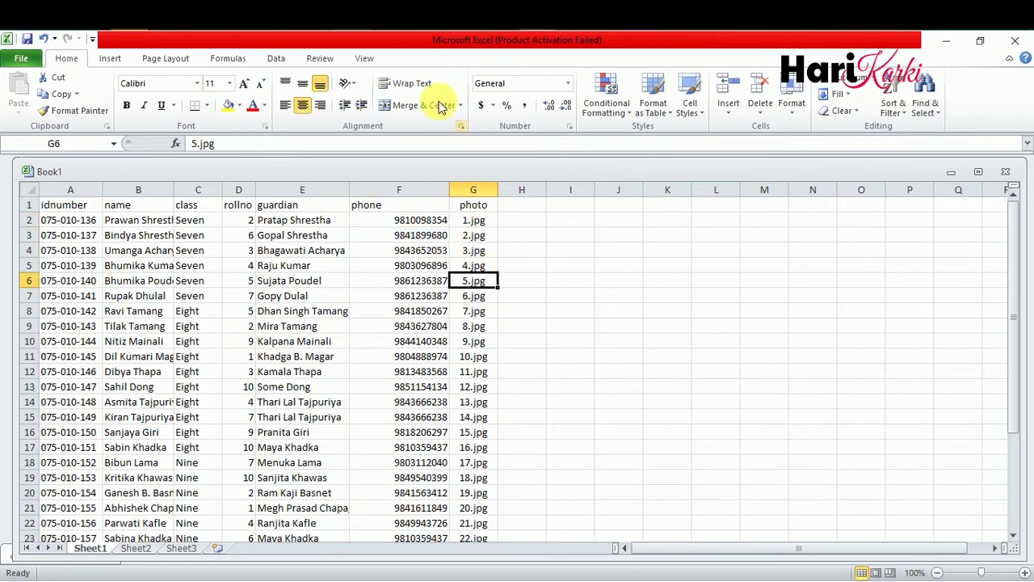
key("alt+Tab")
scroll(565, 243, "up", 4)
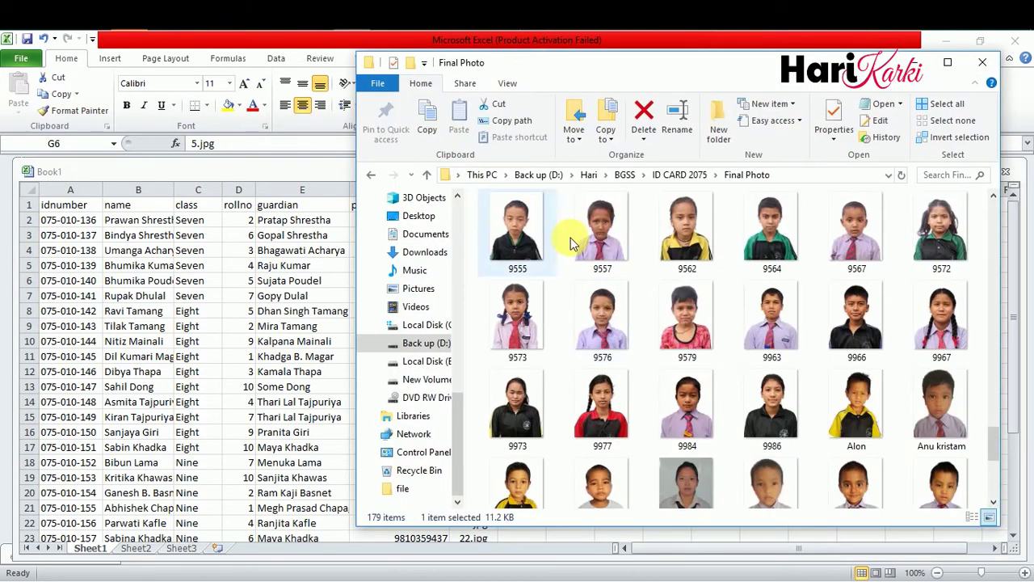
- Open New Volume (F:) > ID Card > photo and view the numbered student photos
left_click(428, 379)
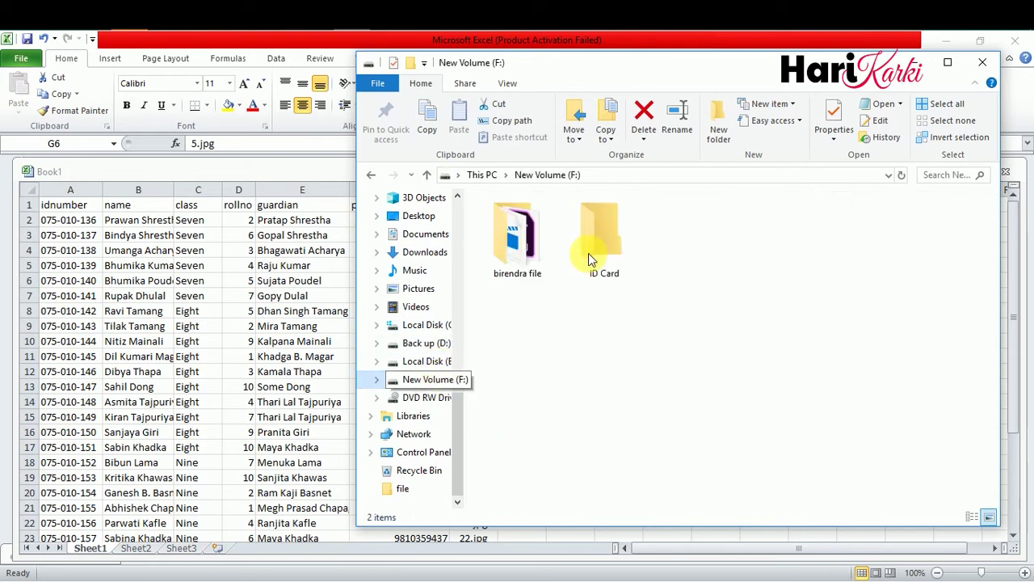
double_click(601, 256)
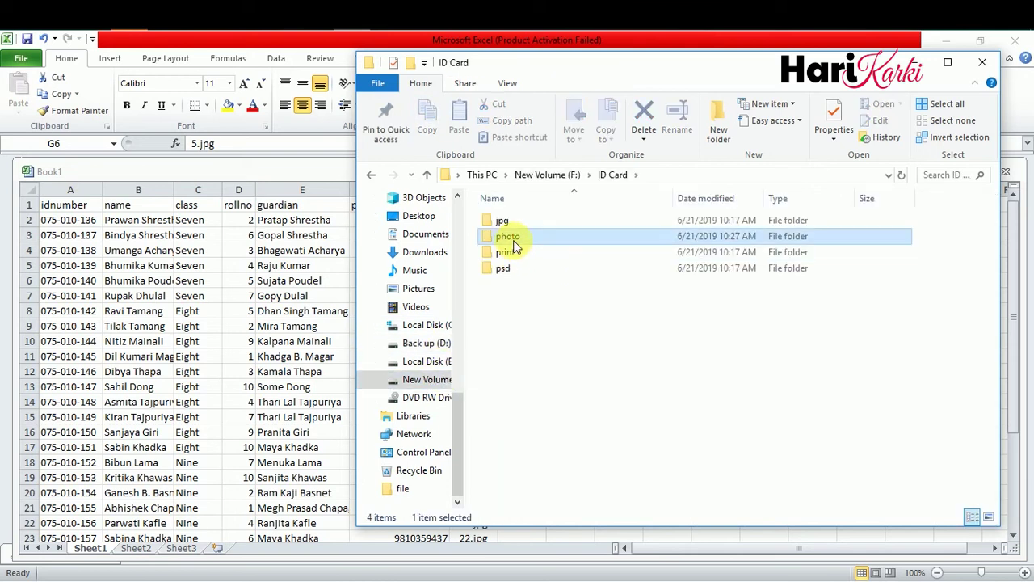
double_click(513, 243)
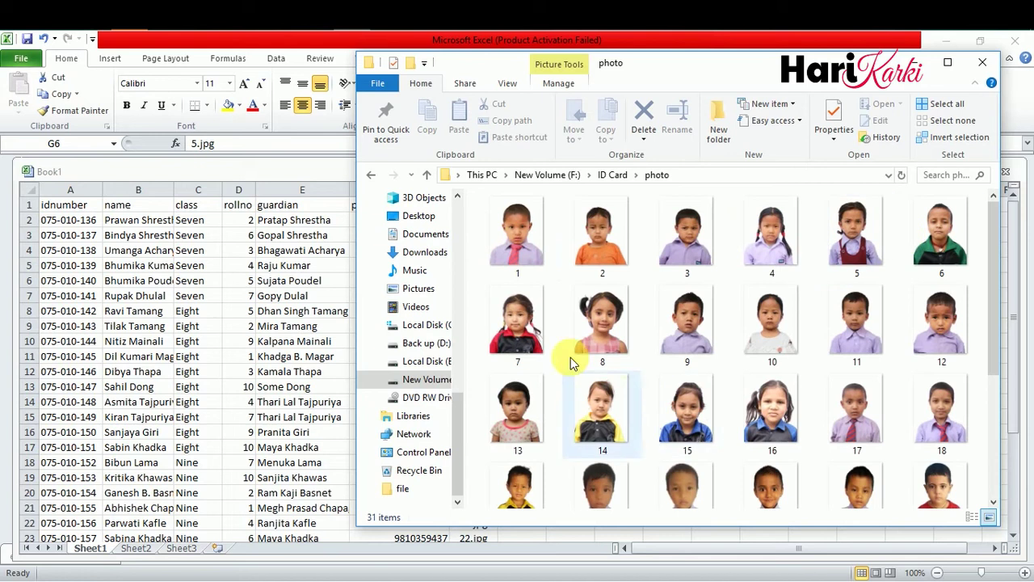
left_click(637, 261)
- Compare the photo names in G2, G4 and G5 against the folder's files
left_click(342, 215)
left_click(473, 220)
left_click(473, 251)
left_click(474, 266)
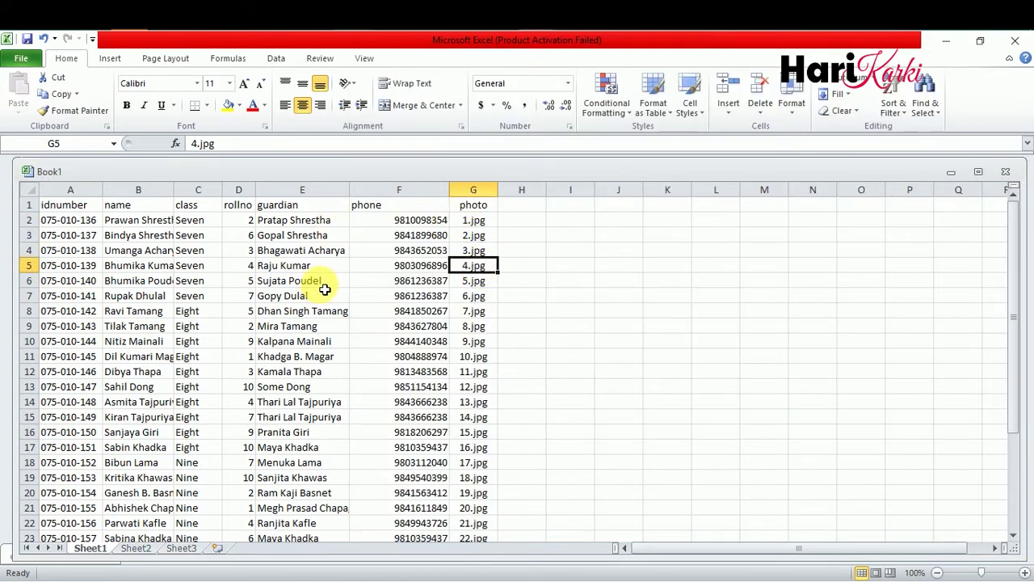
- Choose Text (Tab delimited) as the workbook's file type under Save & Send
left_click(21, 60)
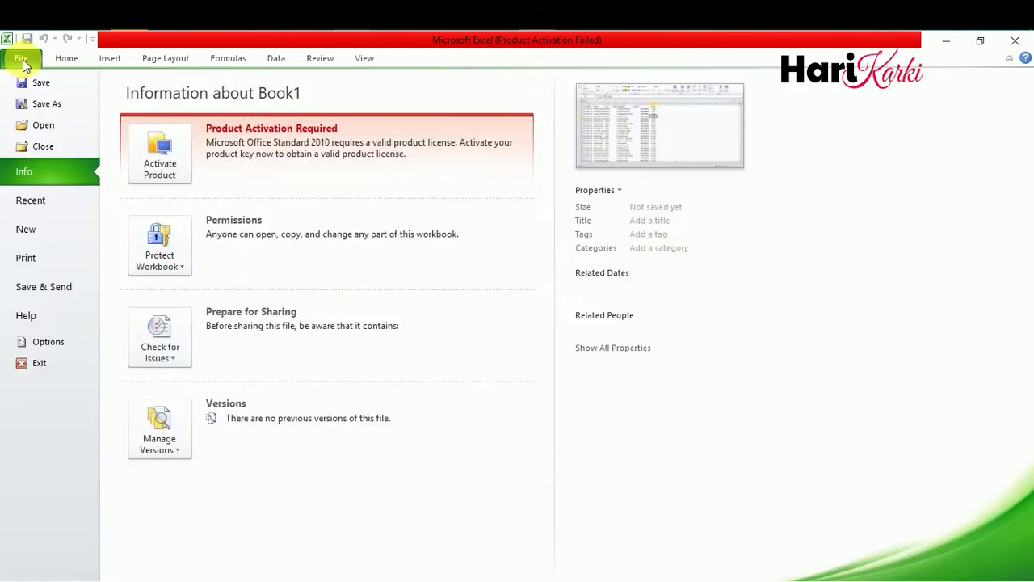
left_click(50, 288)
left_click(212, 267)
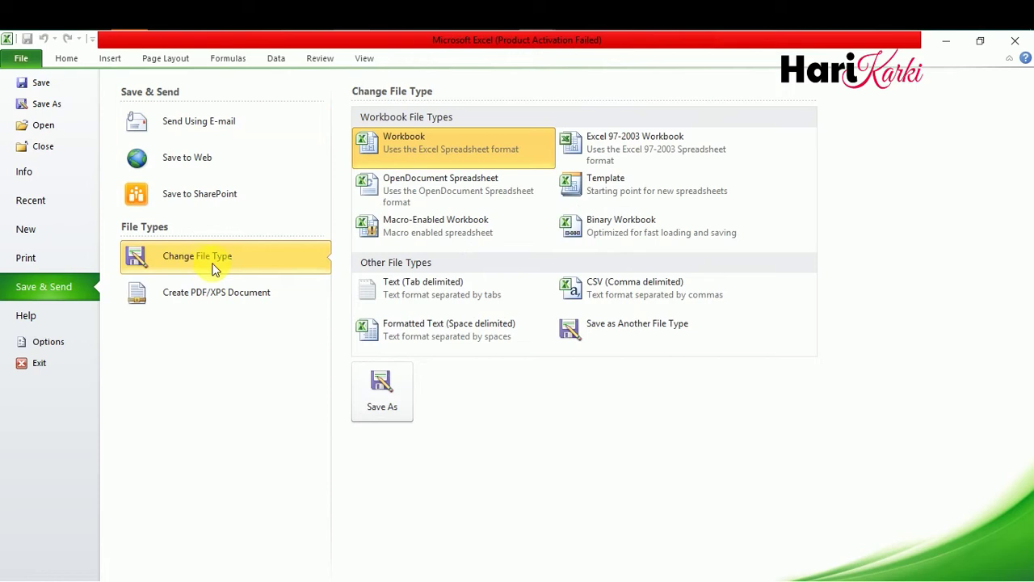
left_click(451, 282)
key("Escape")
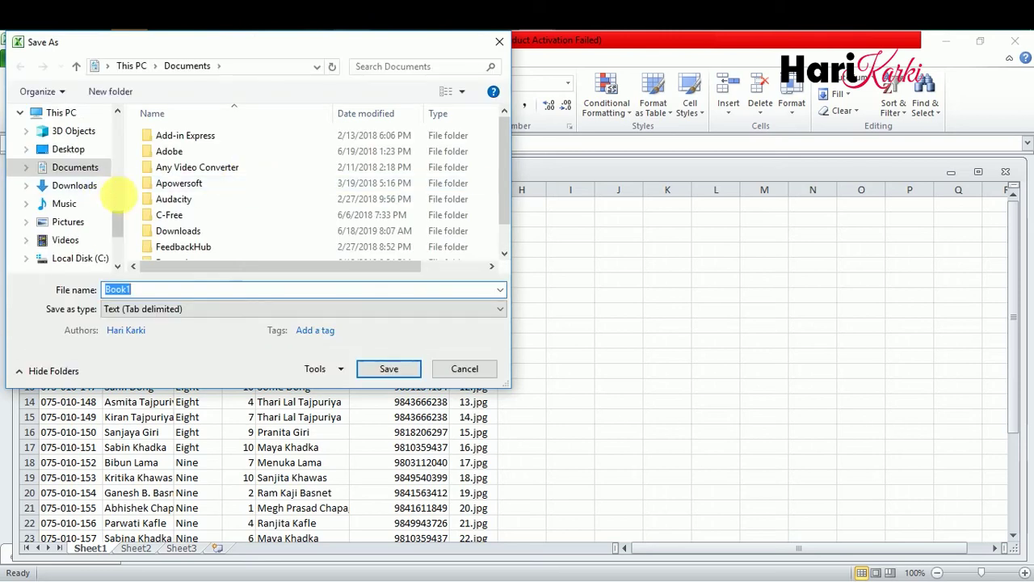
- Save it as excel_file in F:\ID Card\photo, keeping only the active sheet in text format
left_click_drag(117, 226, 120, 250)
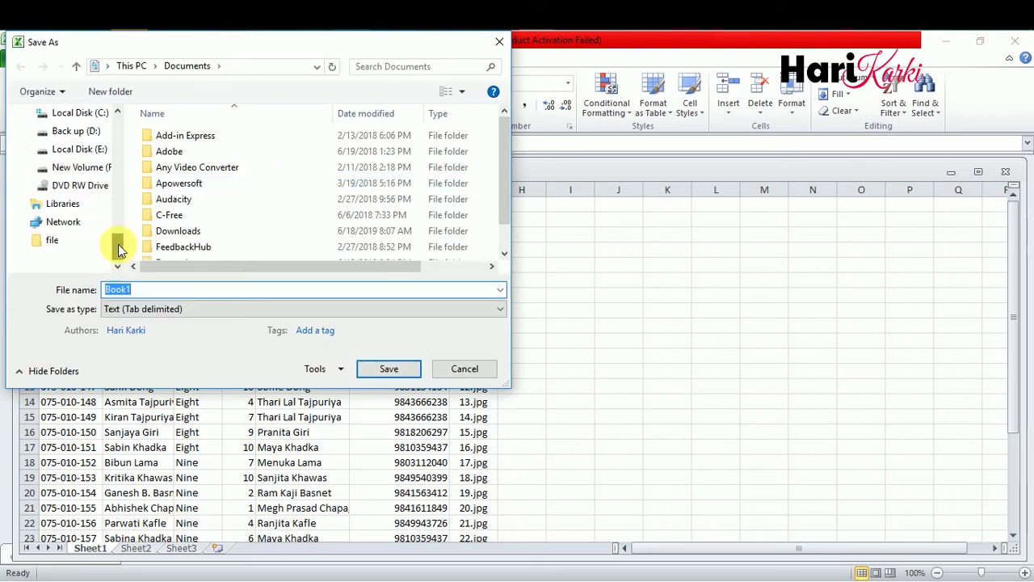
left_click(81, 167)
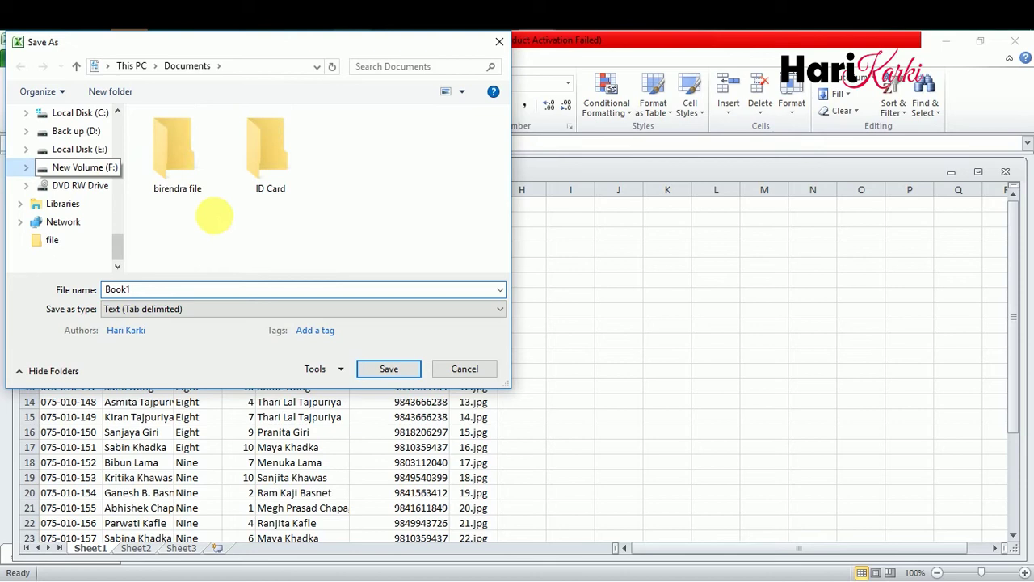
double_click(263, 173)
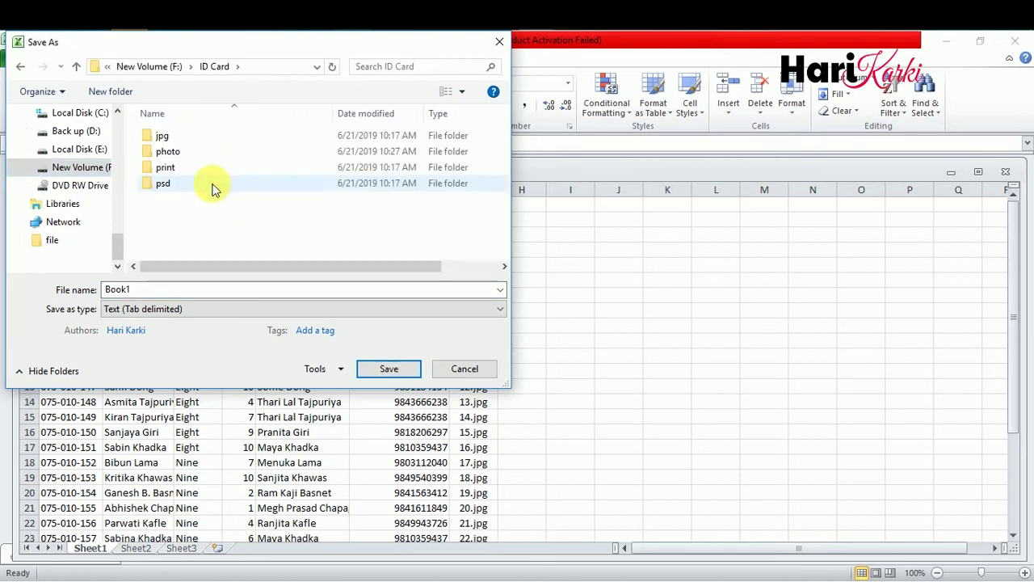
left_click(198, 158)
double_click(200, 158)
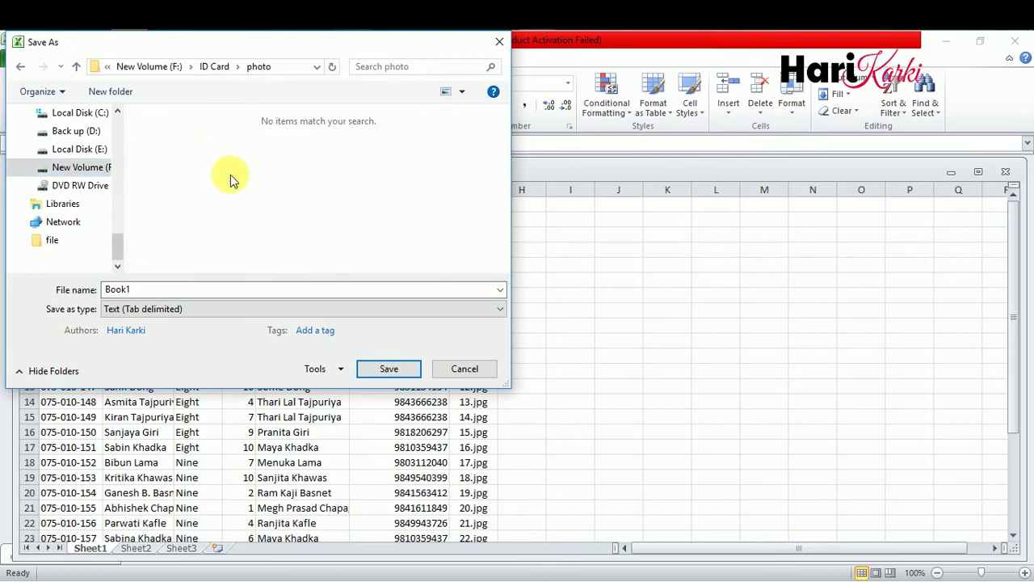
left_click(217, 293)
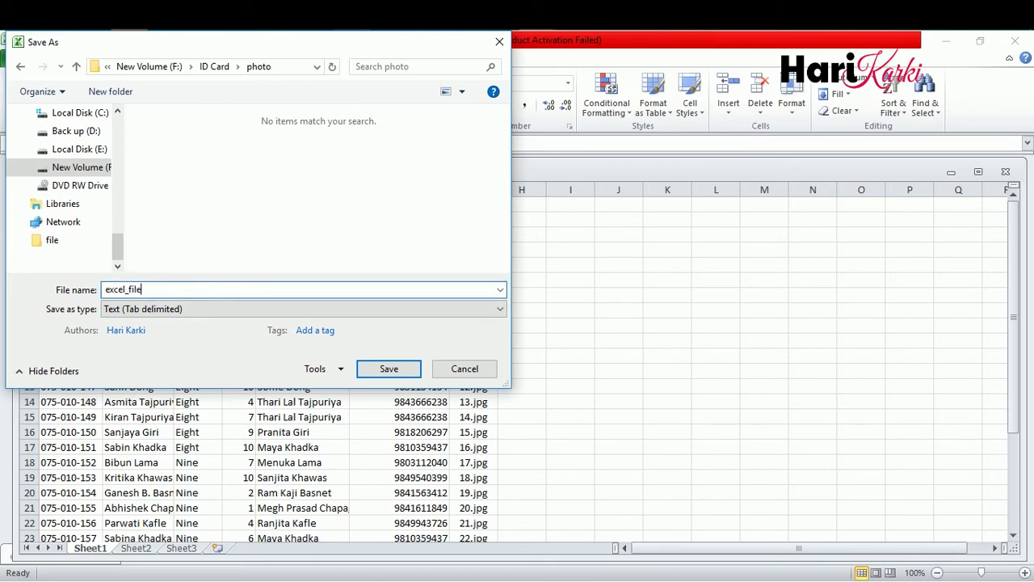
left_click(363, 368)
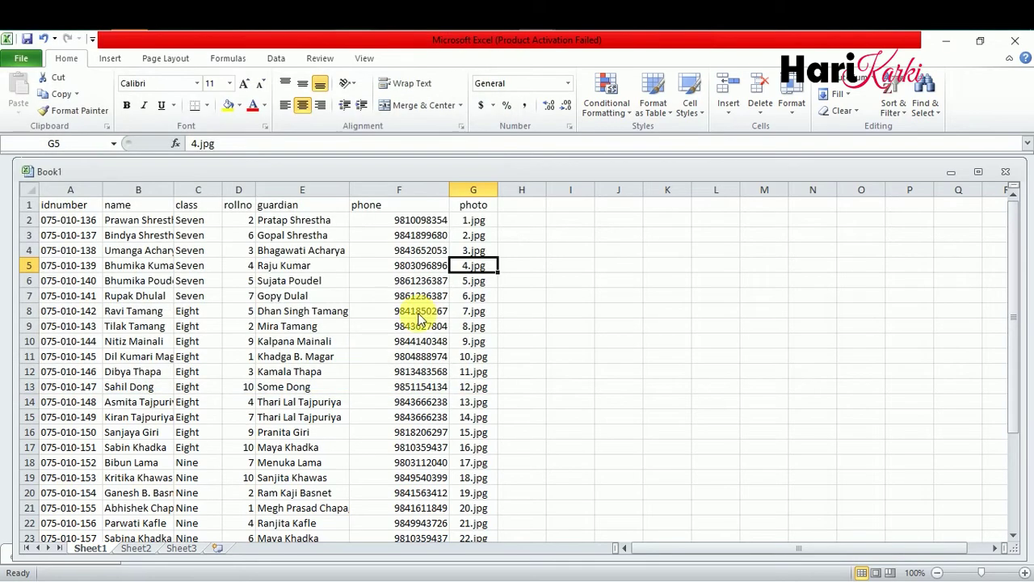
left_click(510, 358)
left_click(460, 363)
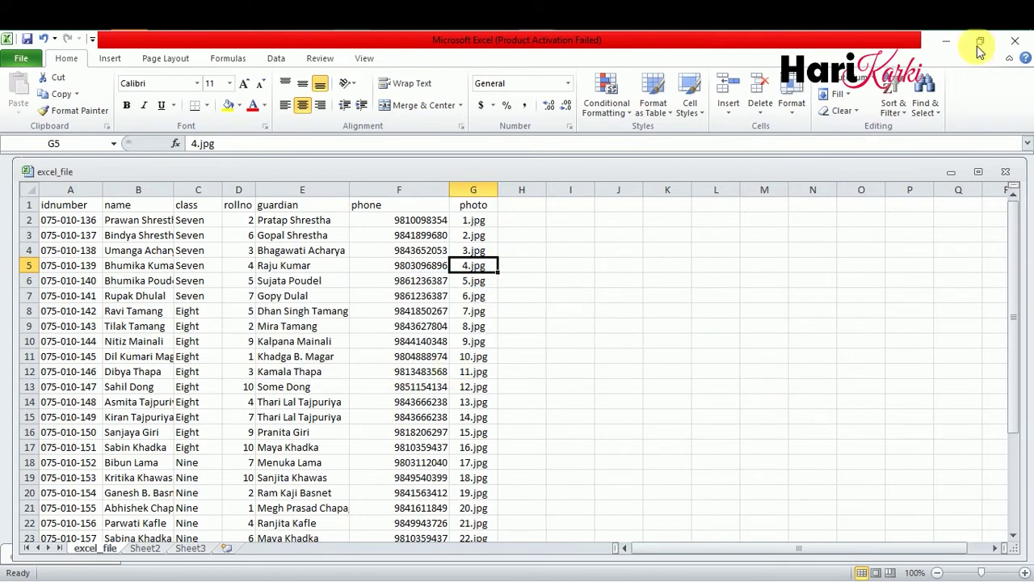
- Close the workbook, saving changes to excel_file in text format, and exit Excel
left_click(1015, 40)
left_click(460, 341)
left_click(465, 361)
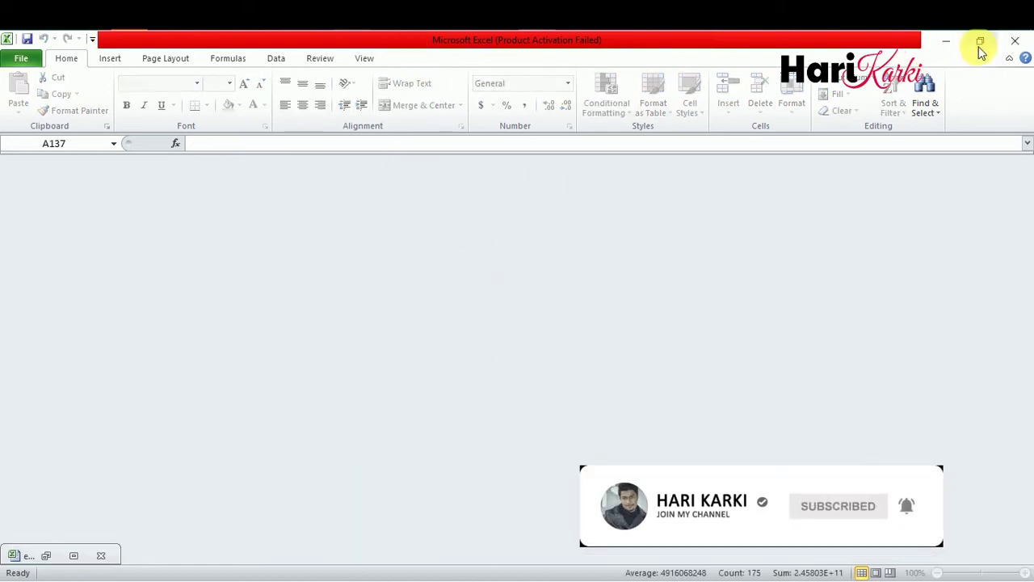
left_click(1015, 40)
- Exit Excel without saving further changes and return to the photo folder
left_click(511, 333)
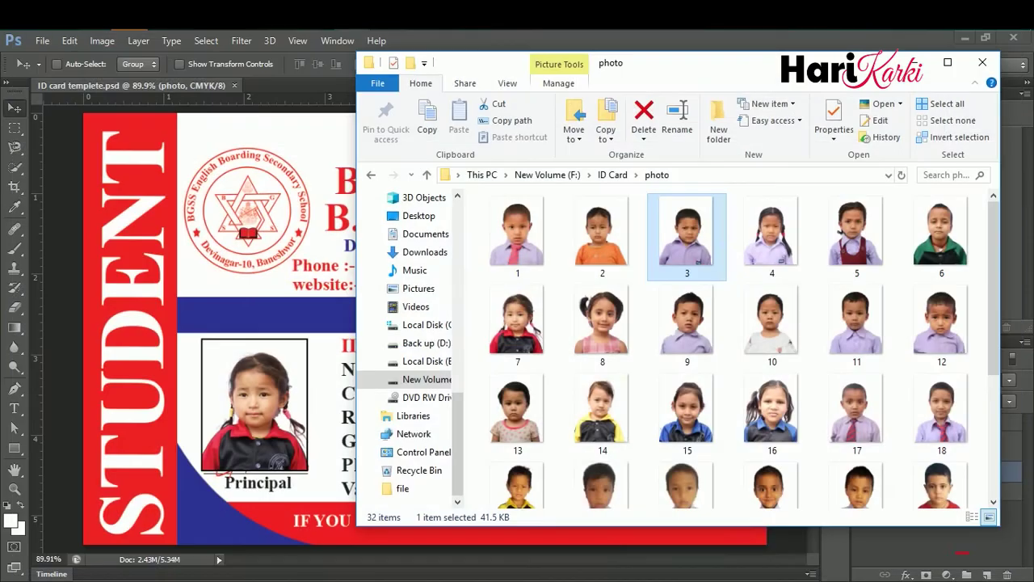
left_click(295, 260)
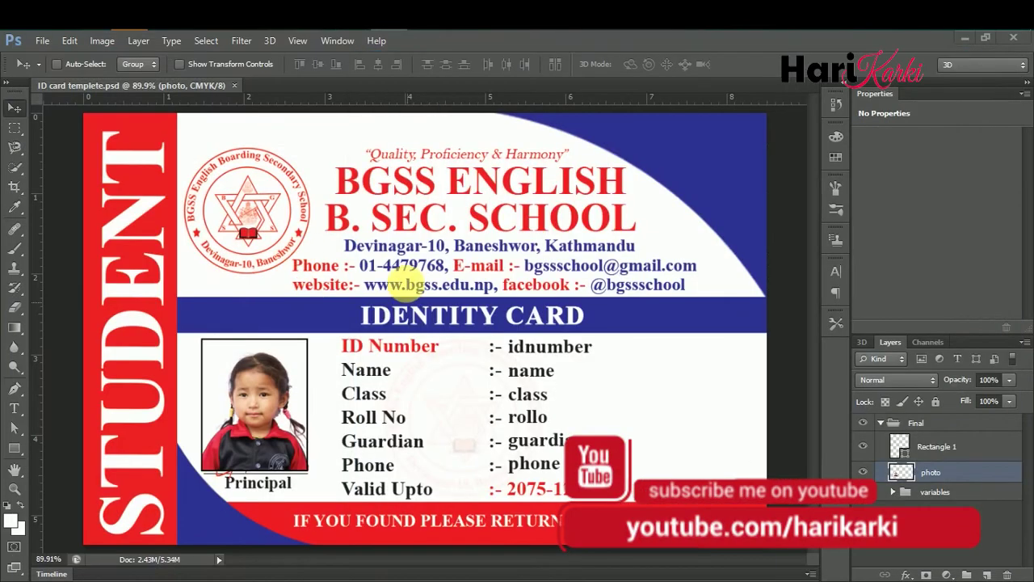
key("alt+Tab")
scroll(716, 342, "down", 3)
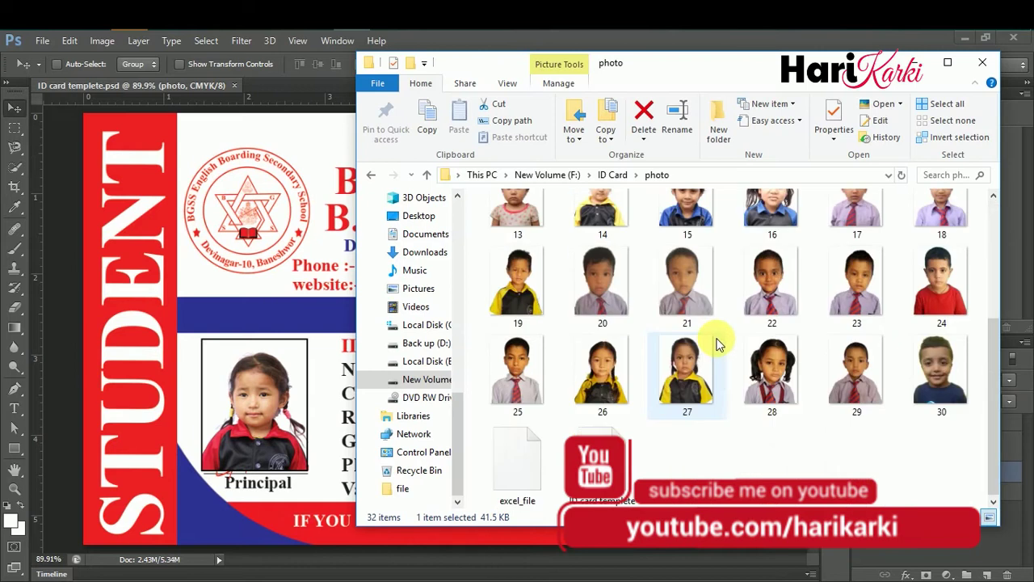
- Review excel_file's tab-separated student data in Notepad, then close it and return to the template
left_click(516, 469)
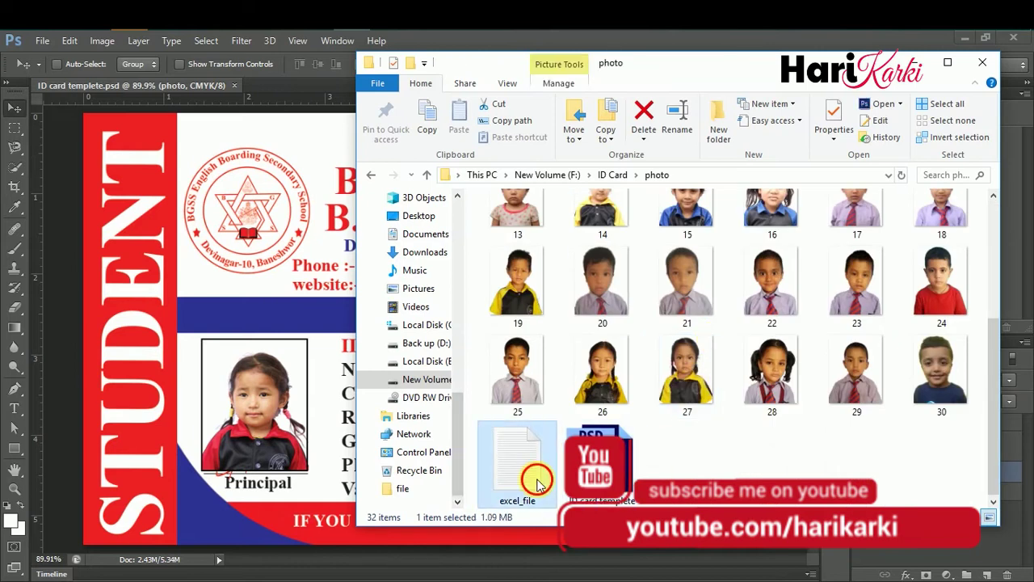
double_click(545, 483)
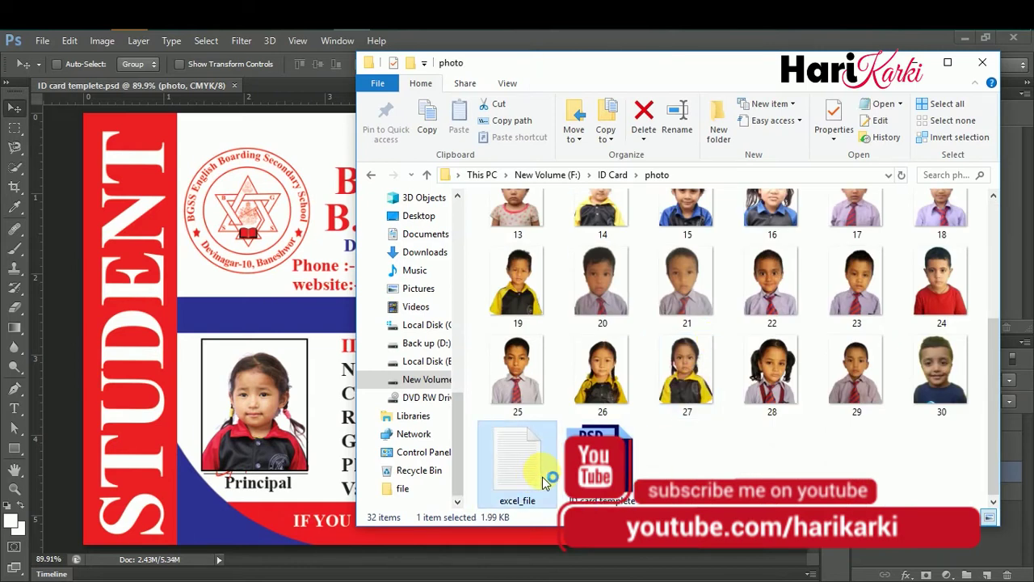
left_click_drag(316, 113, 536, 89)
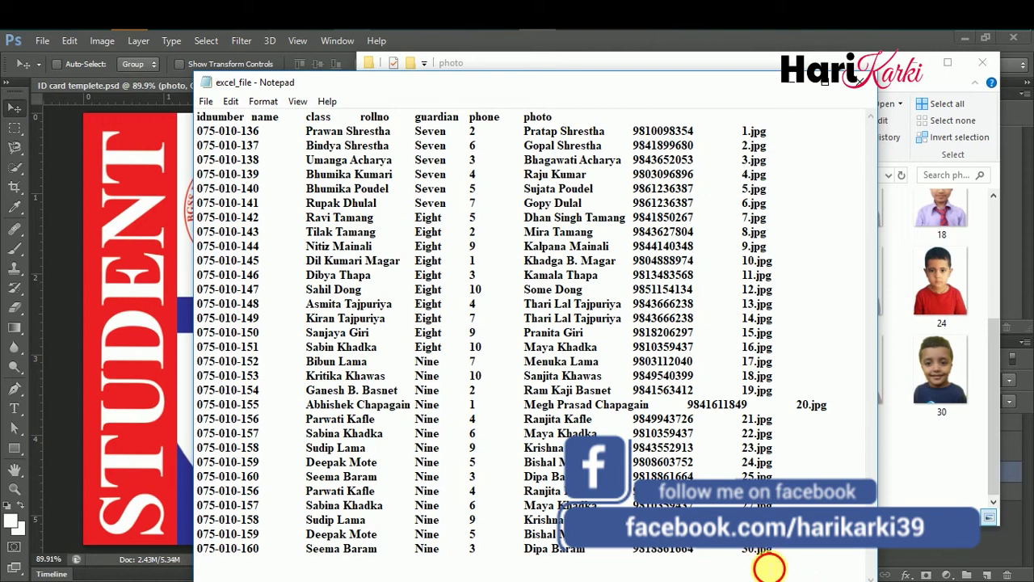
left_click(770, 568)
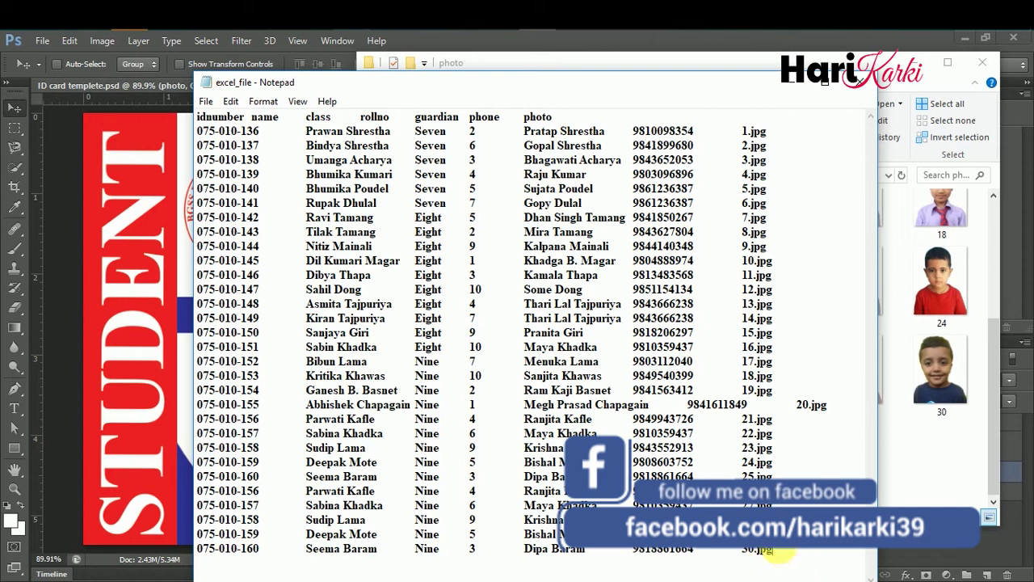
left_click(866, 87)
left_click(220, 150)
left_click(103, 45)
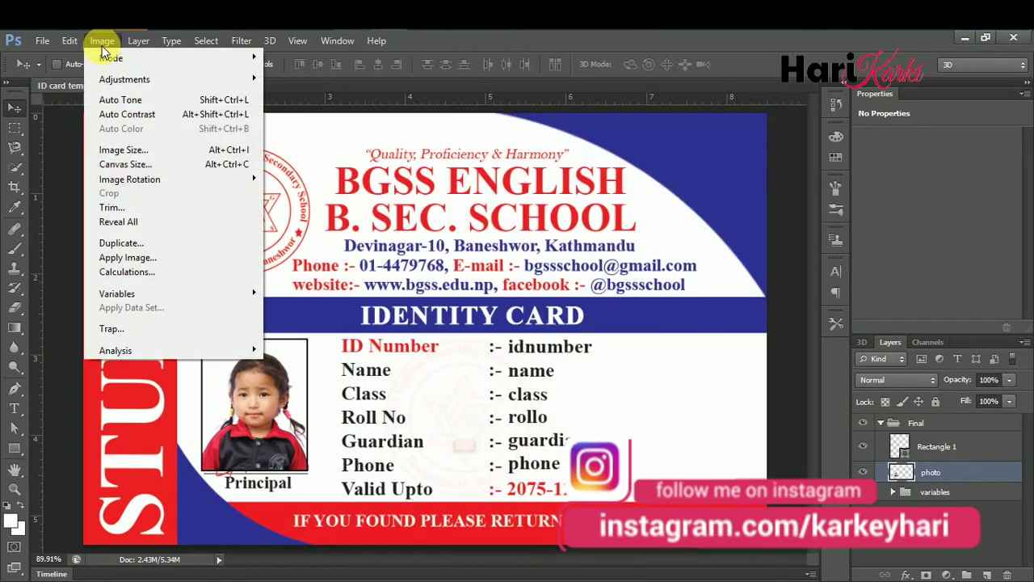
- Open Image > Variables > Define and select the phone layer
mouse_move(161, 296)
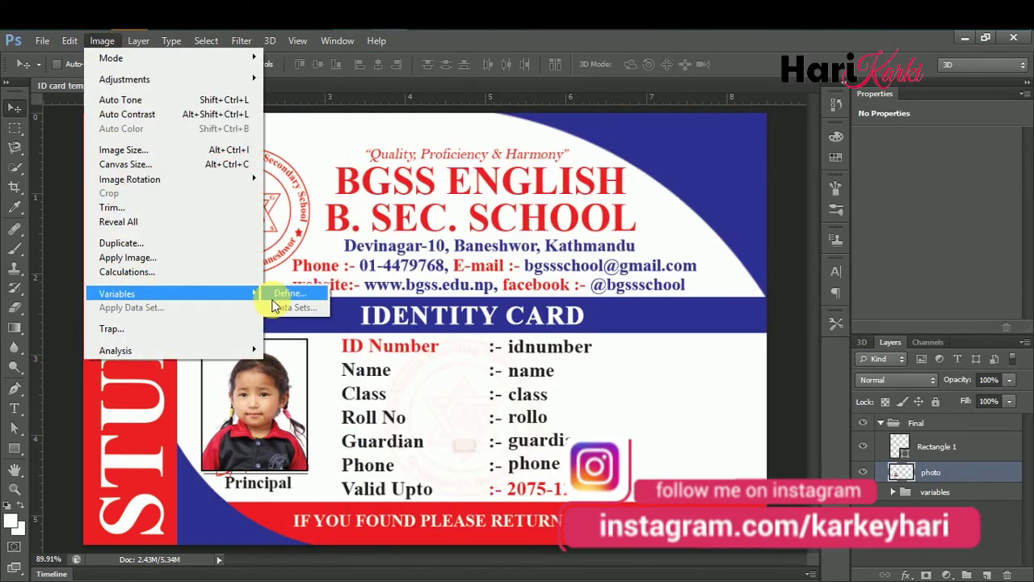
left_click(285, 293)
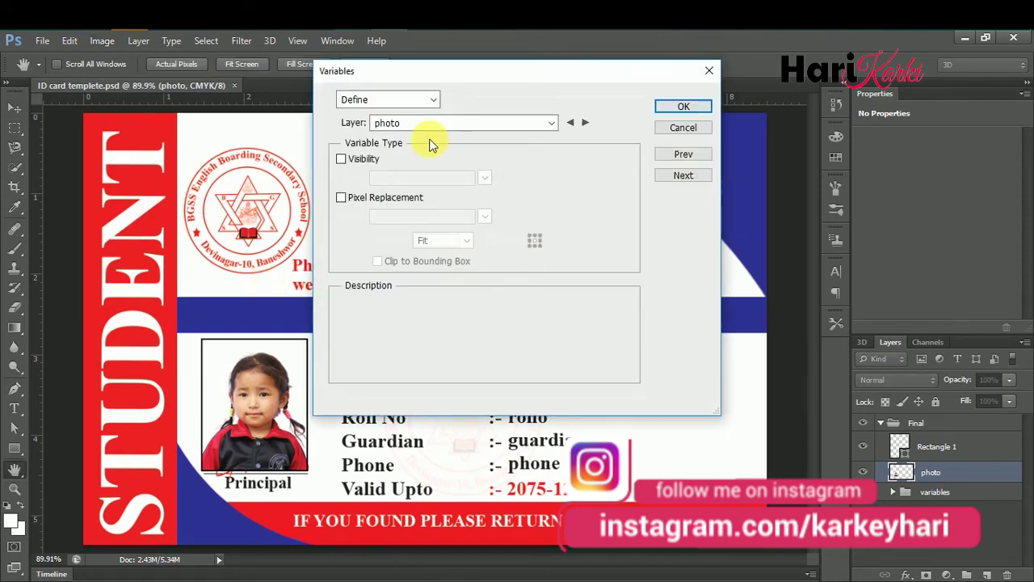
left_click(383, 124)
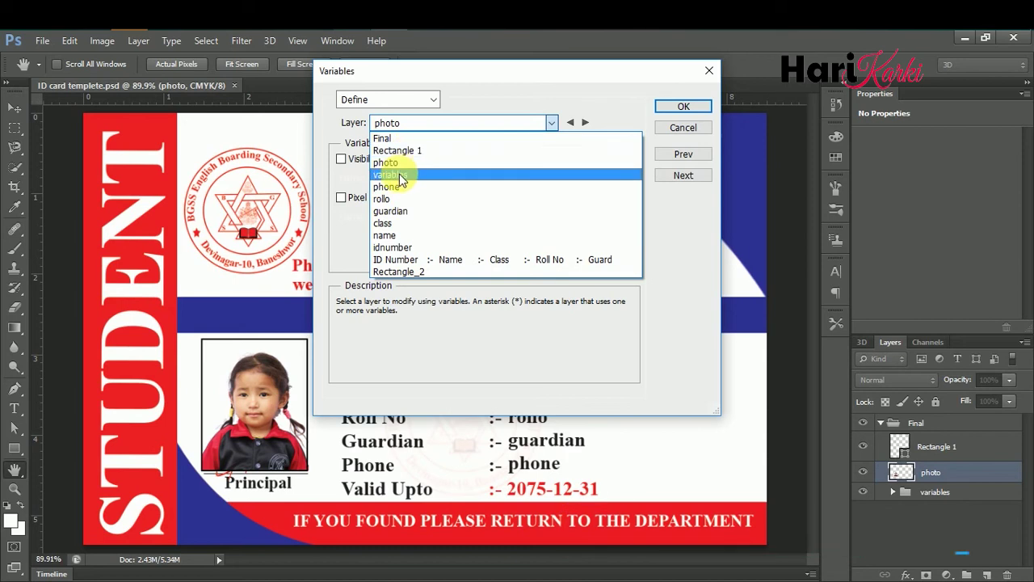
left_click(386, 187)
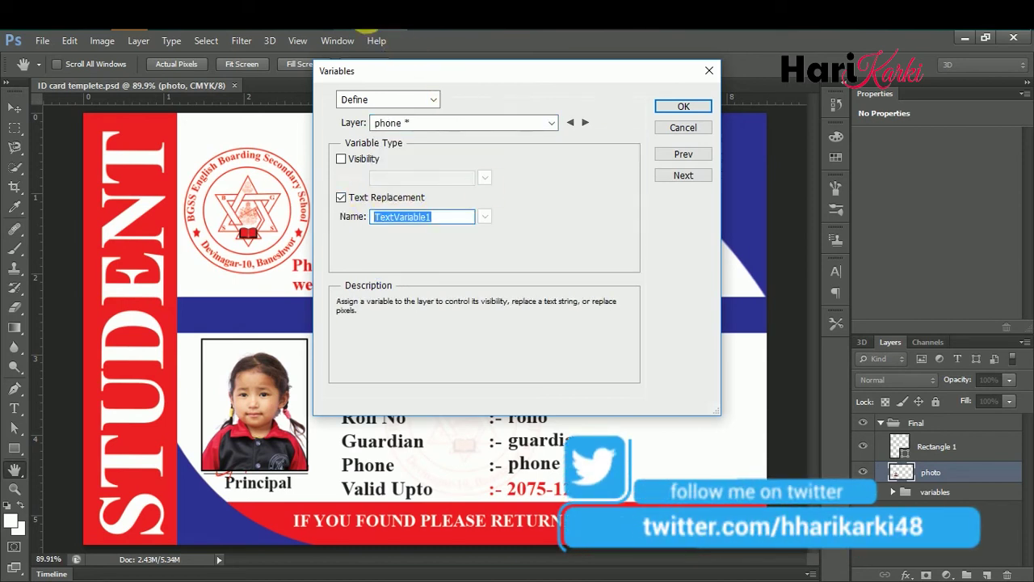
- Copy 'phone' from excel_file's header in Notepad and paste it as the phone variable name
key("alt+Tab")
left_click(511, 483)
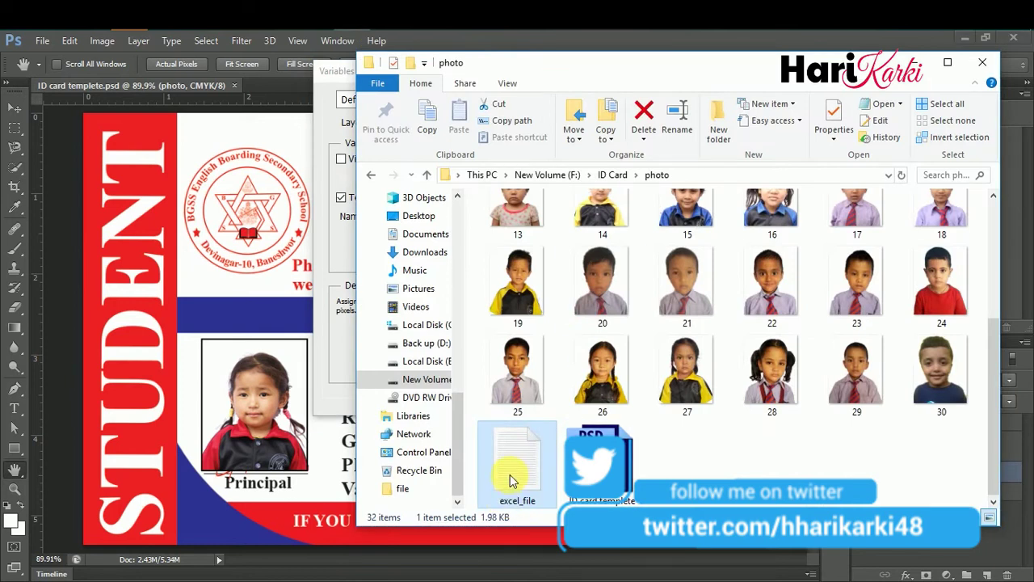
double_click(520, 476)
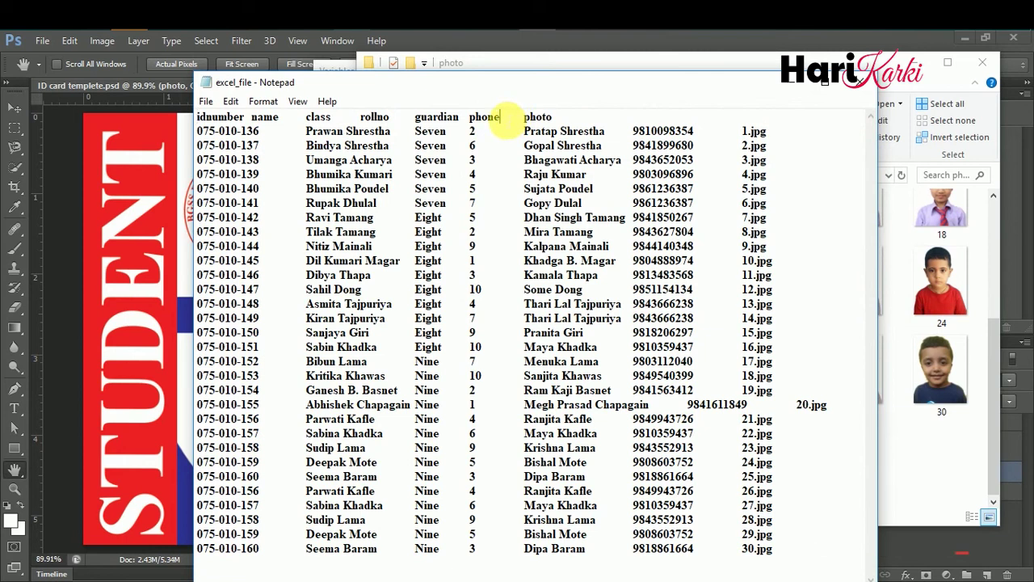
key("ctrl+shift+Left")
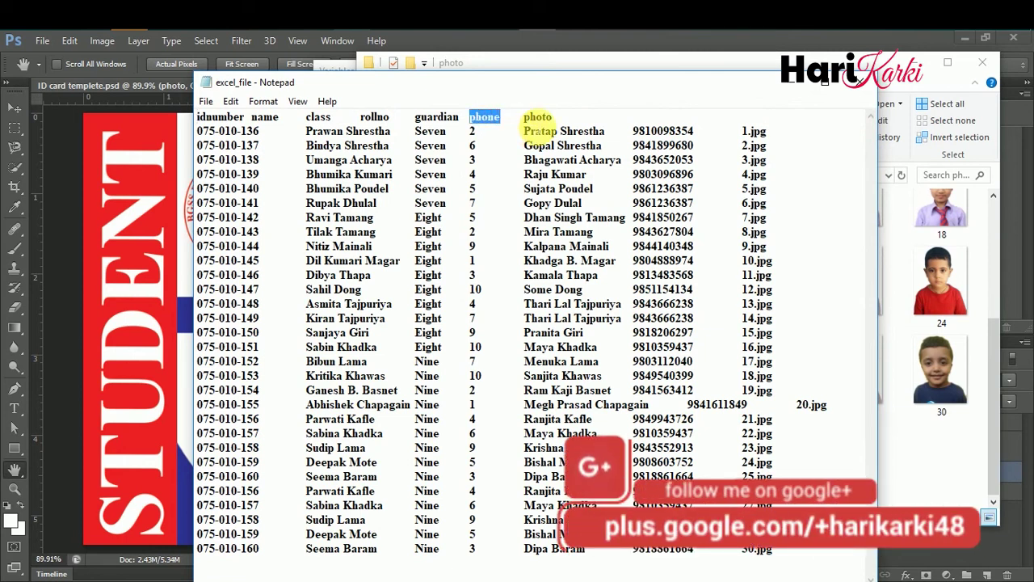
right_click(495, 120)
left_click(538, 165)
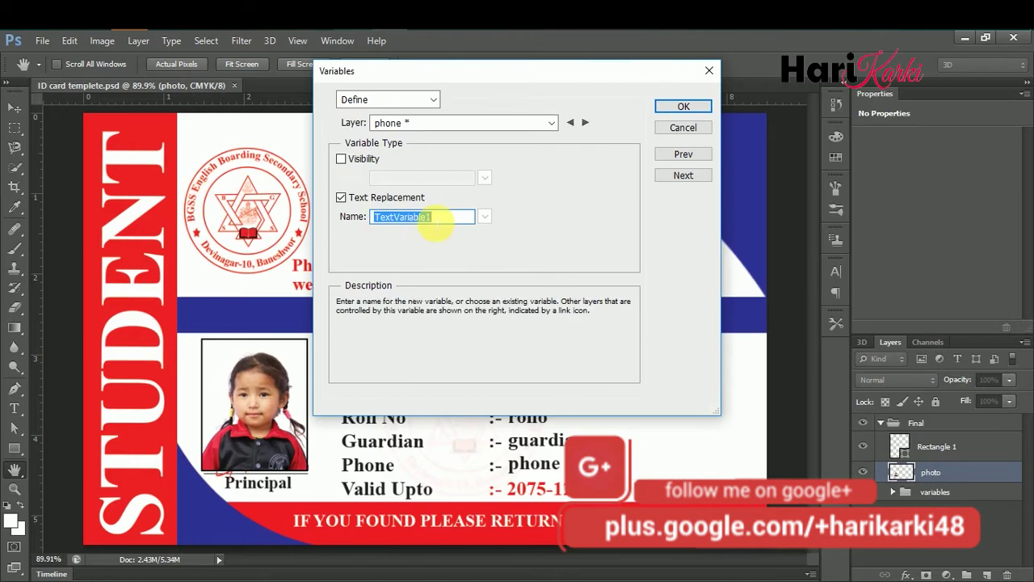
right_click(430, 220)
left_click(490, 281)
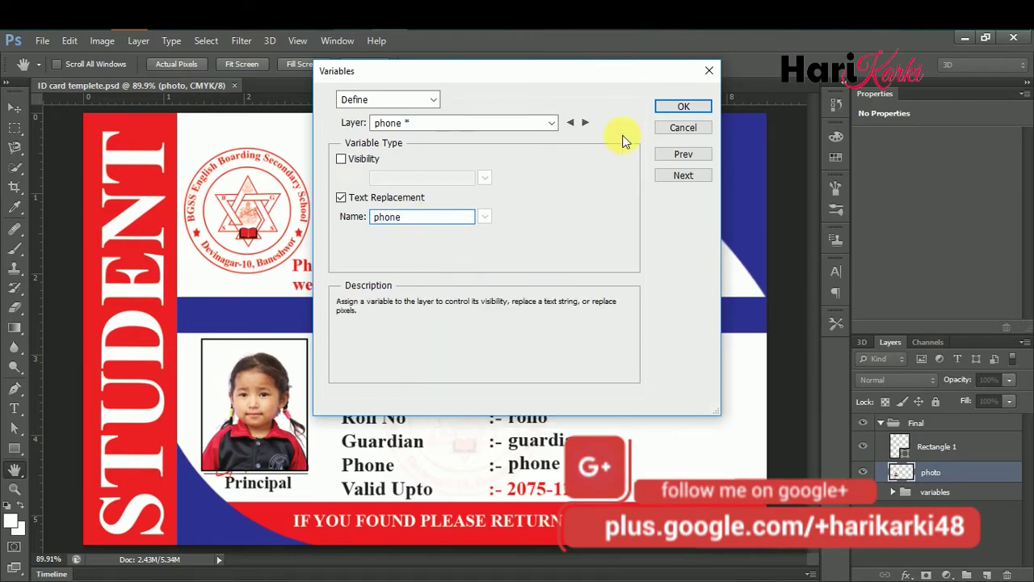
left_click(552, 123)
left_click(414, 202)
- Give the rollo layer a Text Replacement variable named rollno, taken from the data file
left_click(414, 202)
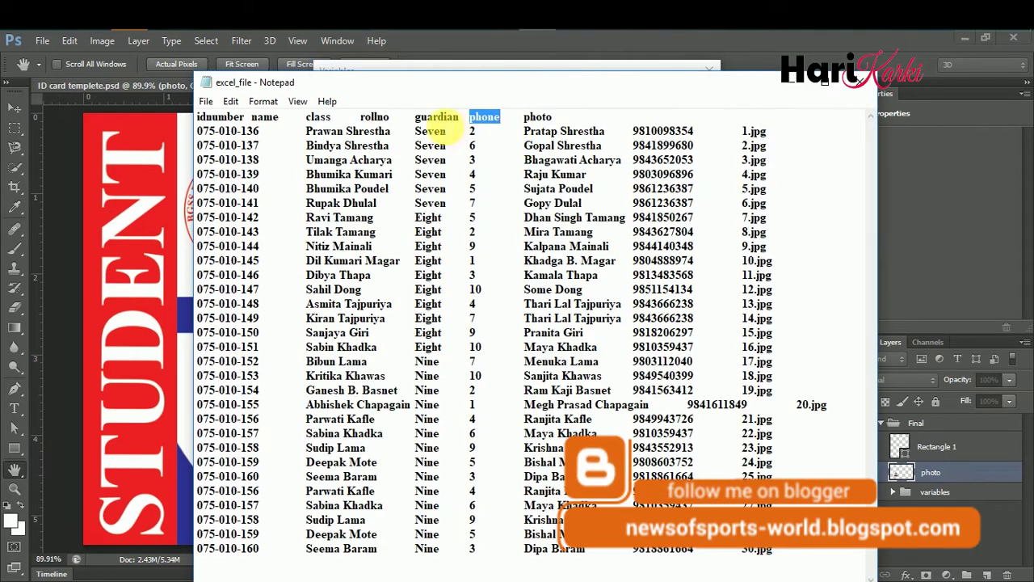
double_click(375, 118)
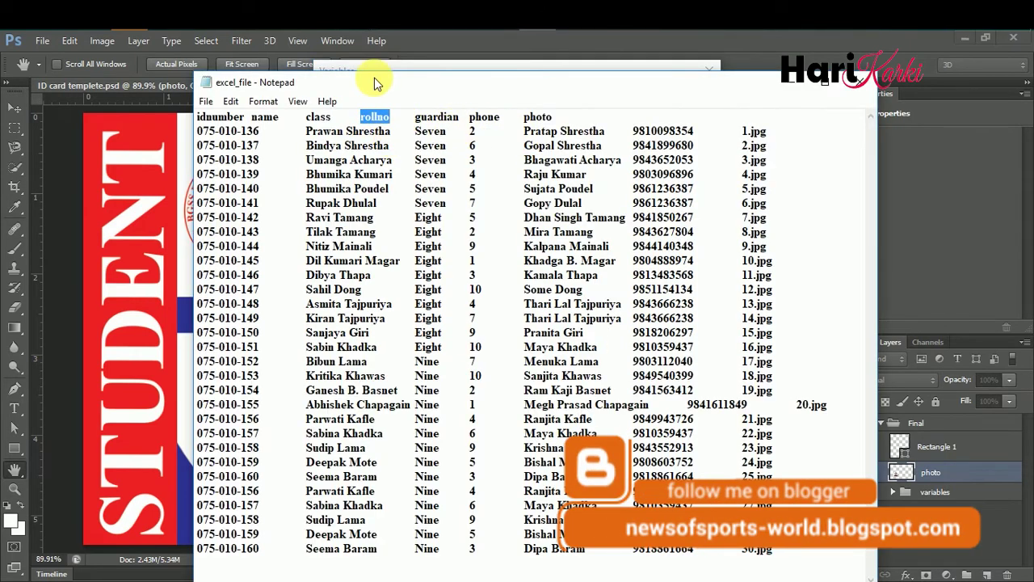
key("alt+Tab")
left_click(353, 199)
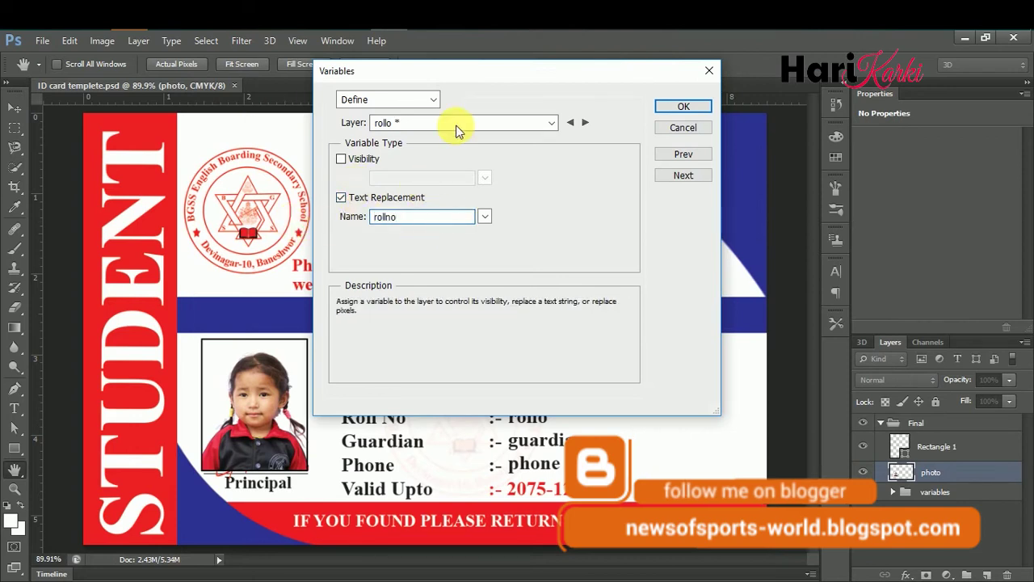
- Define a Text Replacement variable named guardian on the guardian layer
left_click(462, 122)
left_click(435, 212)
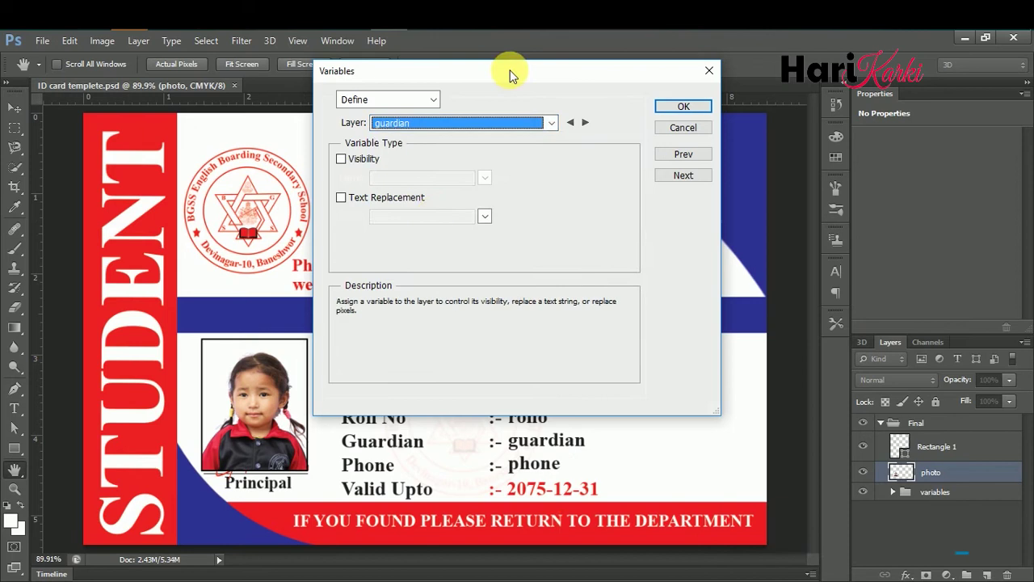
key("alt+Tab")
left_click_drag(460, 118, 421, 118)
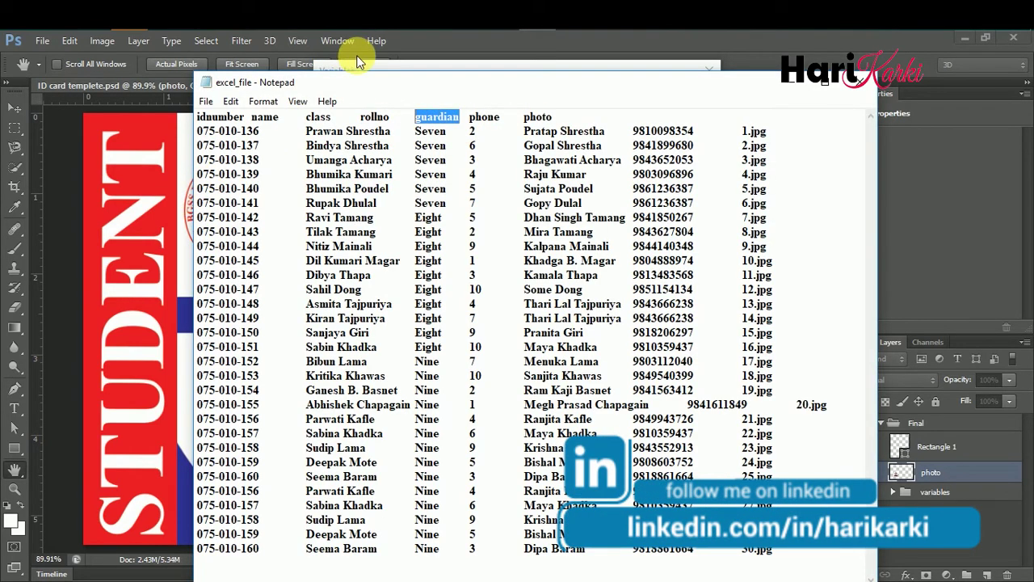
left_click(364, 68)
left_click(357, 201)
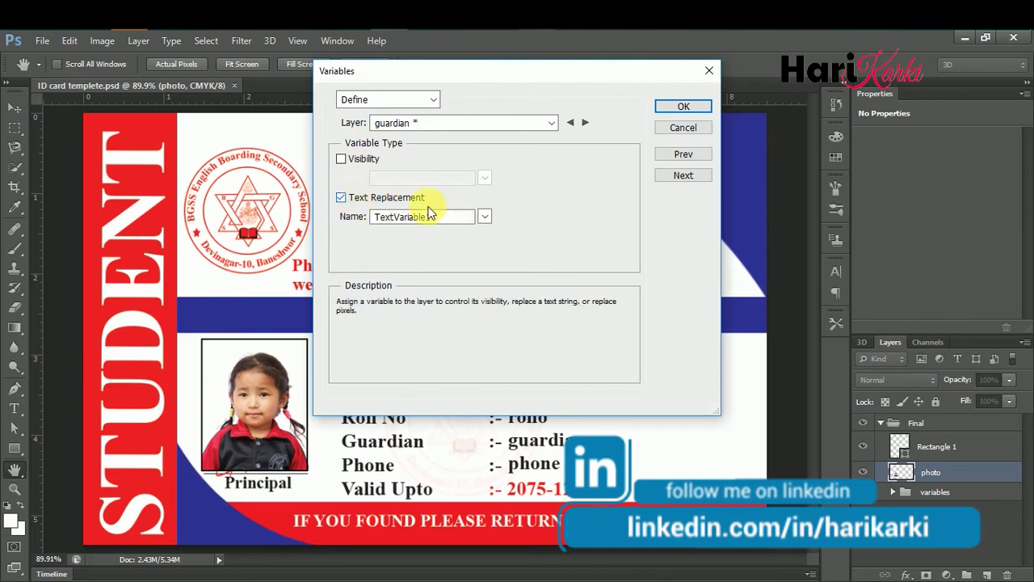
key("ctrl+v")
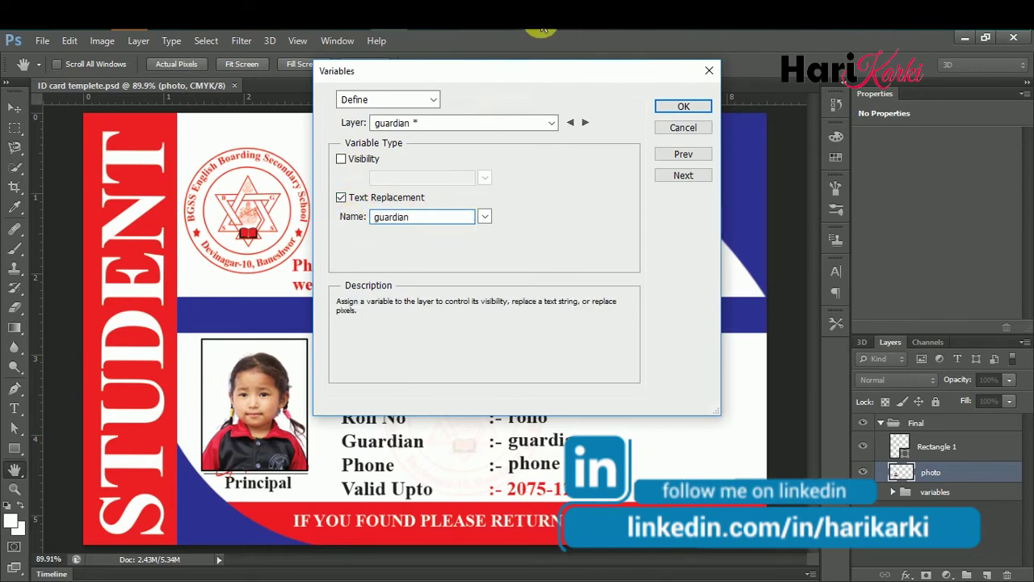
key("alt+Tab")
key("alt+Tab")
left_click(452, 122)
left_click(434, 222)
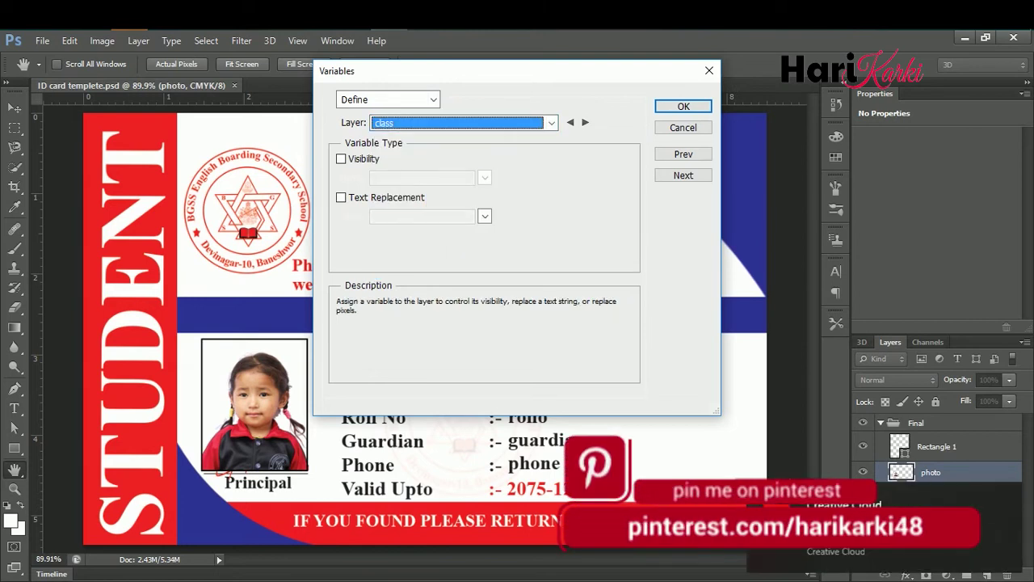
- Give the class layer a text replacement variable named class, matching the data file heading
key("alt+Tab")
left_click_drag(490, 116, 495, 117)
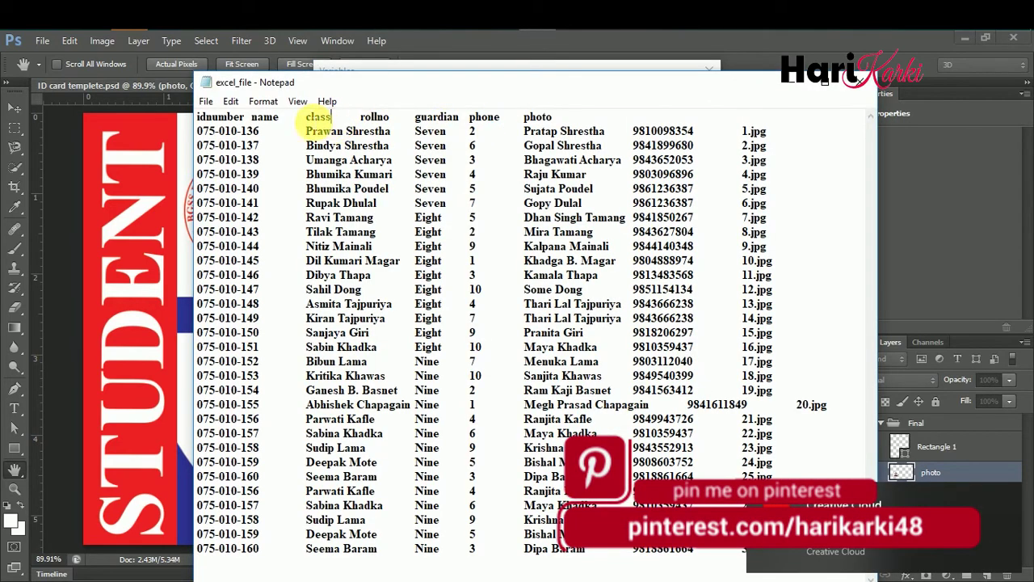
key("alt+Tab")
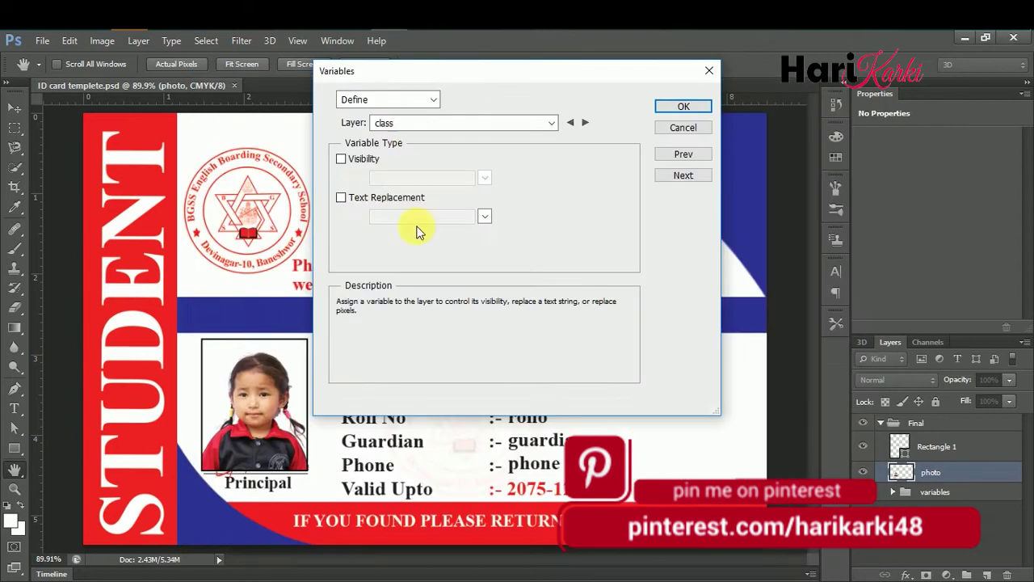
left_click(360, 198)
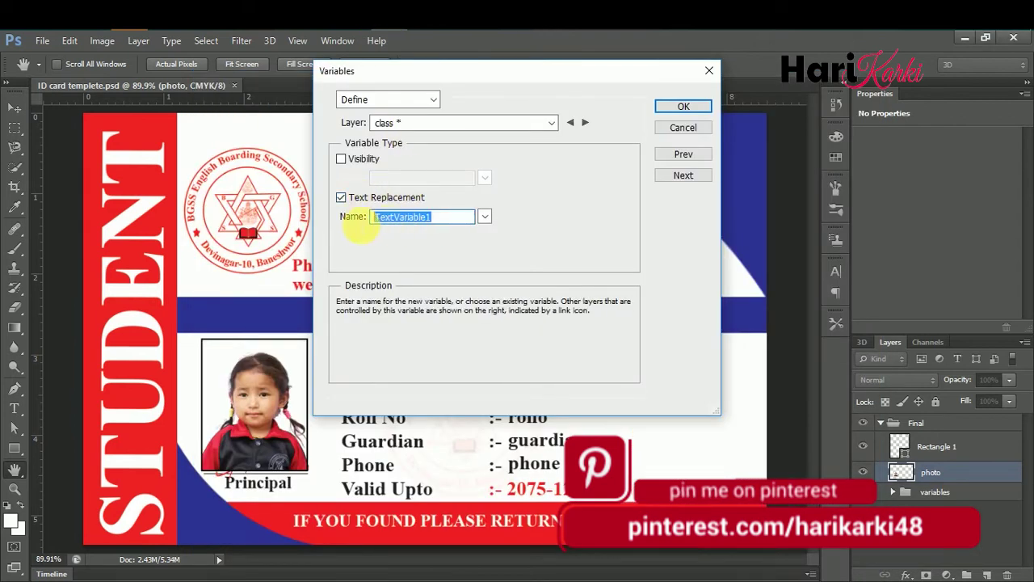
type("class")
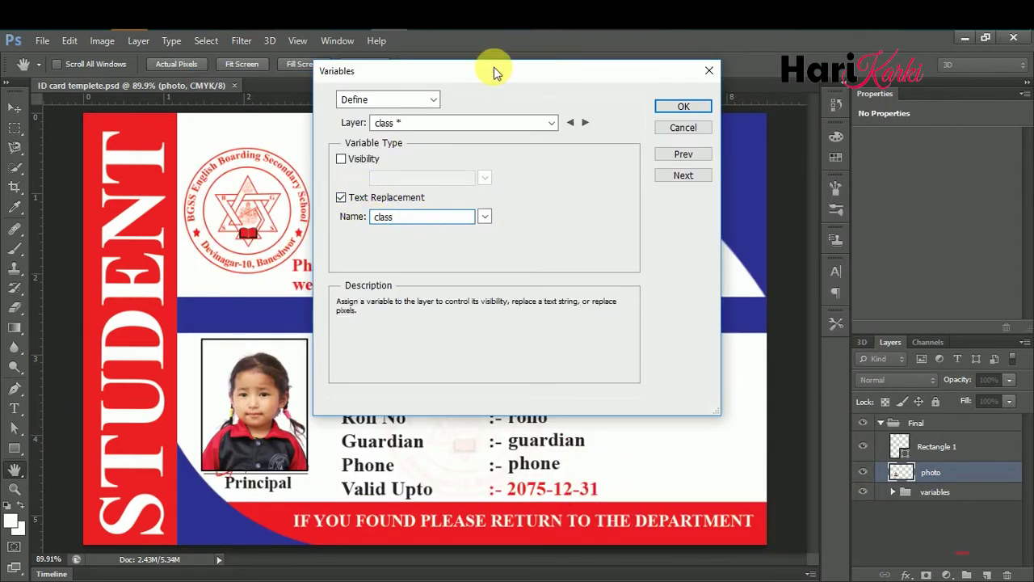
key("alt+Tab")
key("alt+Tab")
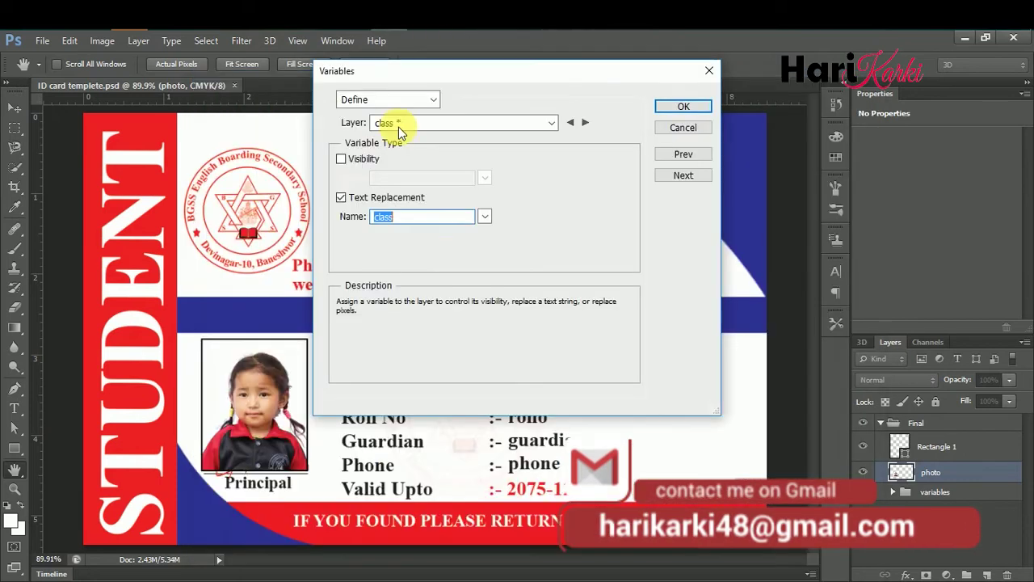
- Enable text replacement on the name layer and paste name as its variable name
left_click(396, 125)
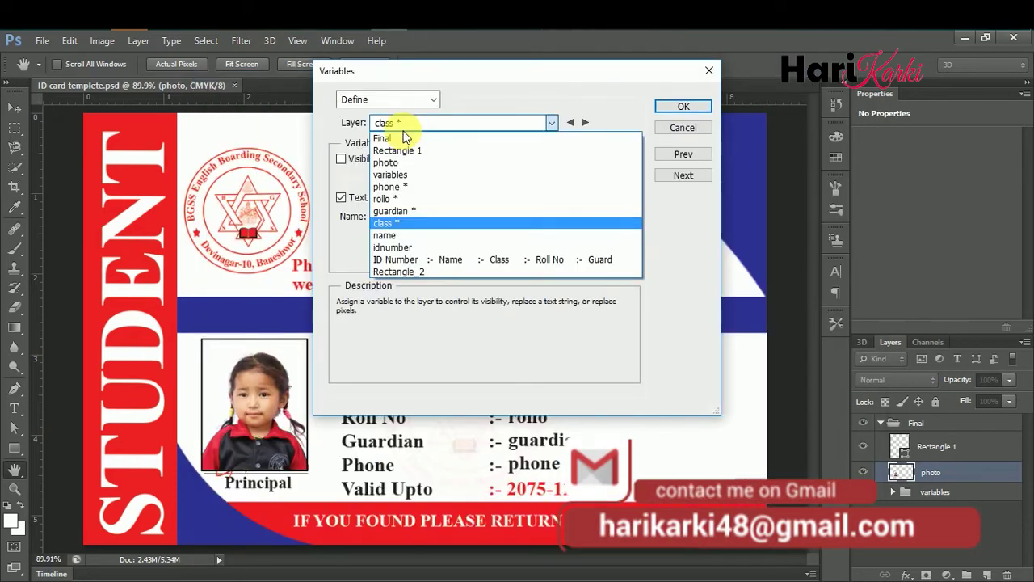
left_click(408, 236)
left_click(404, 198)
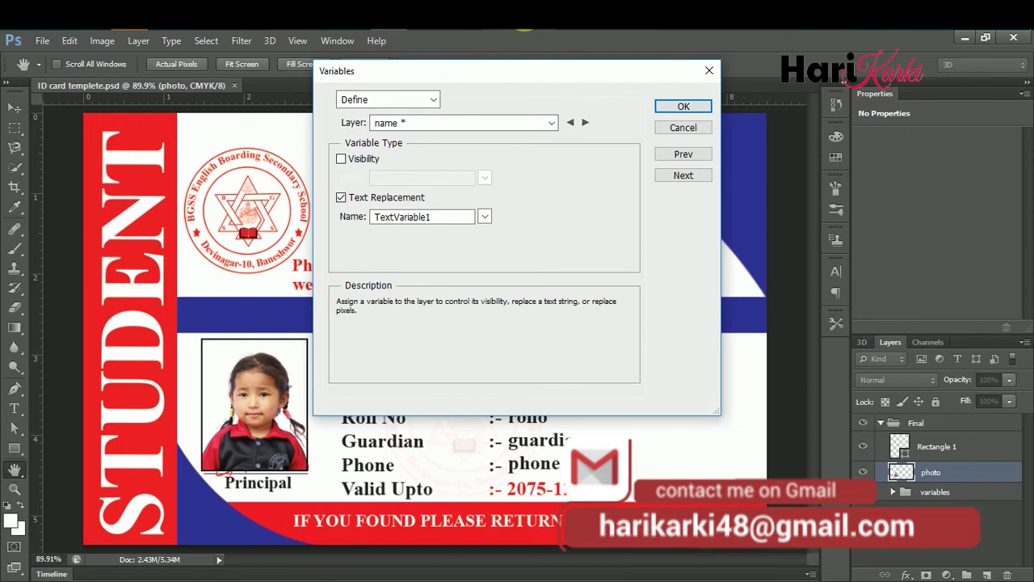
key("alt+Tab")
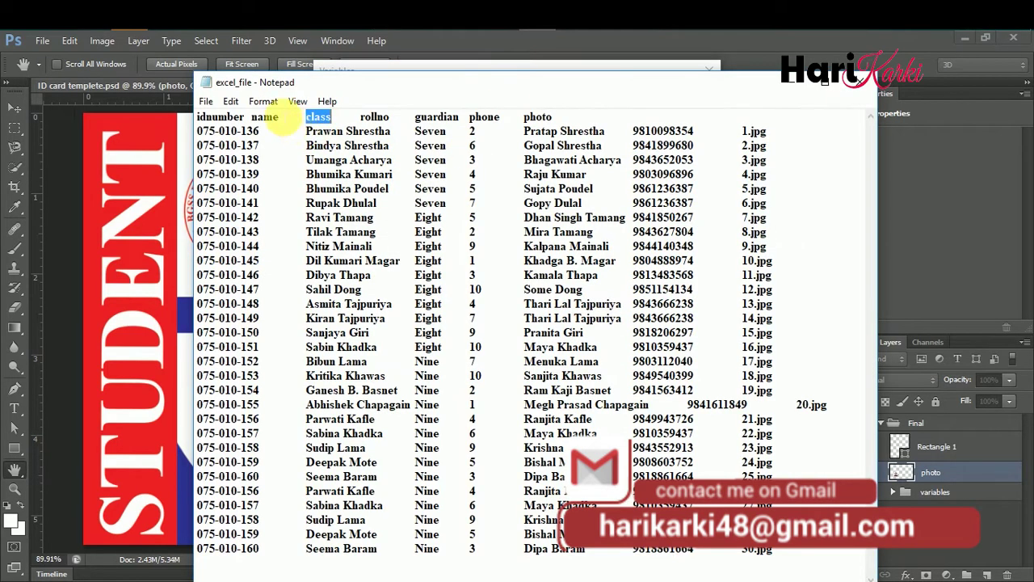
double_click(265, 117)
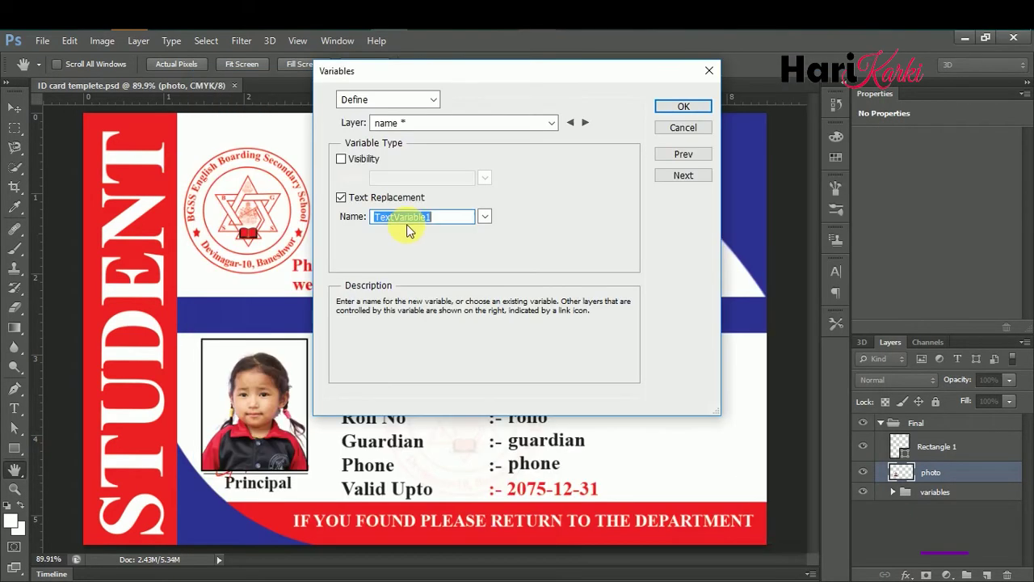
type("name")
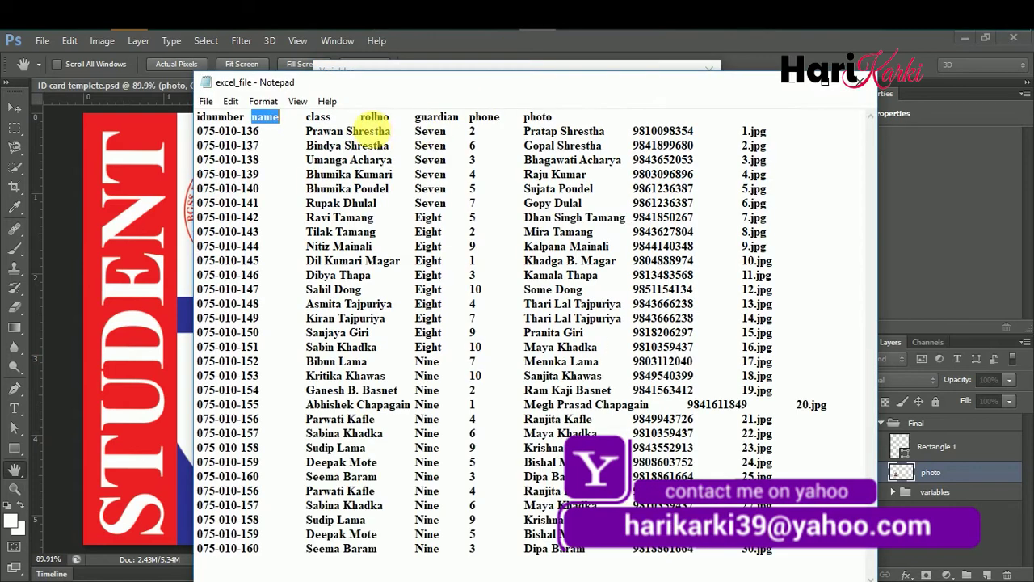
double_click(220, 117)
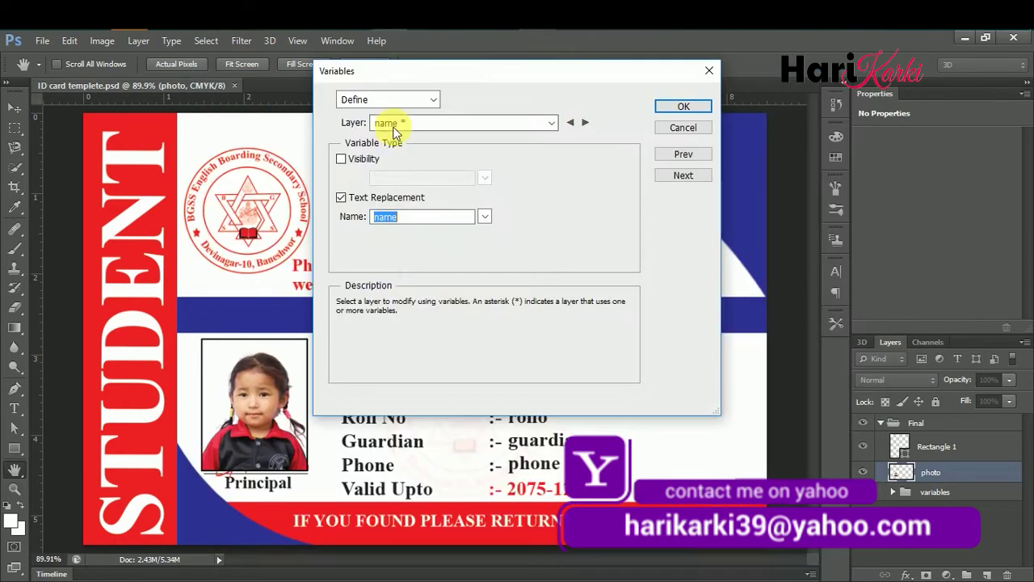
- Give the idnumber layer a text replacement variable named idnumber
left_click(388, 123)
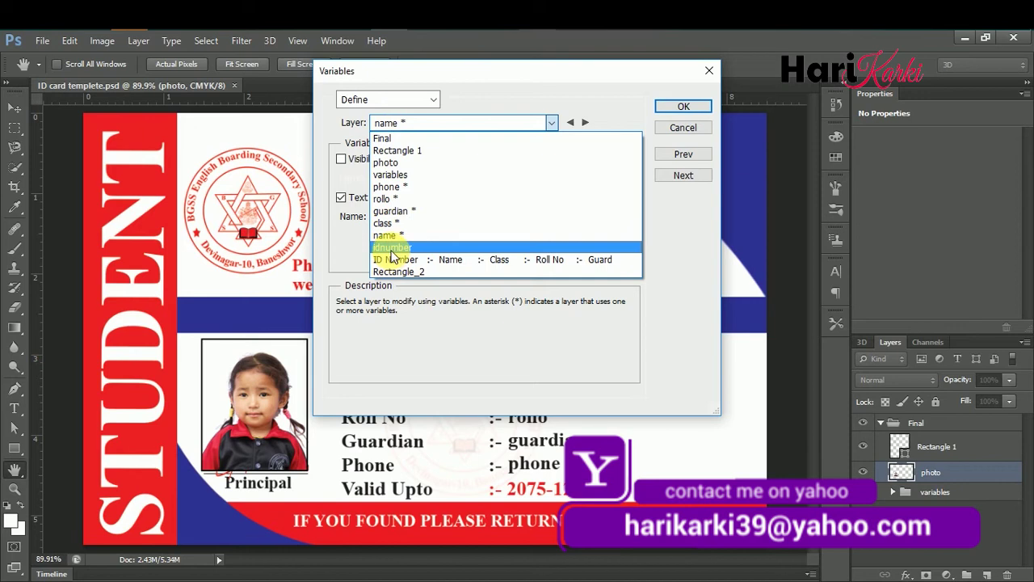
left_click(431, 237)
left_click(404, 198)
double_click(393, 217)
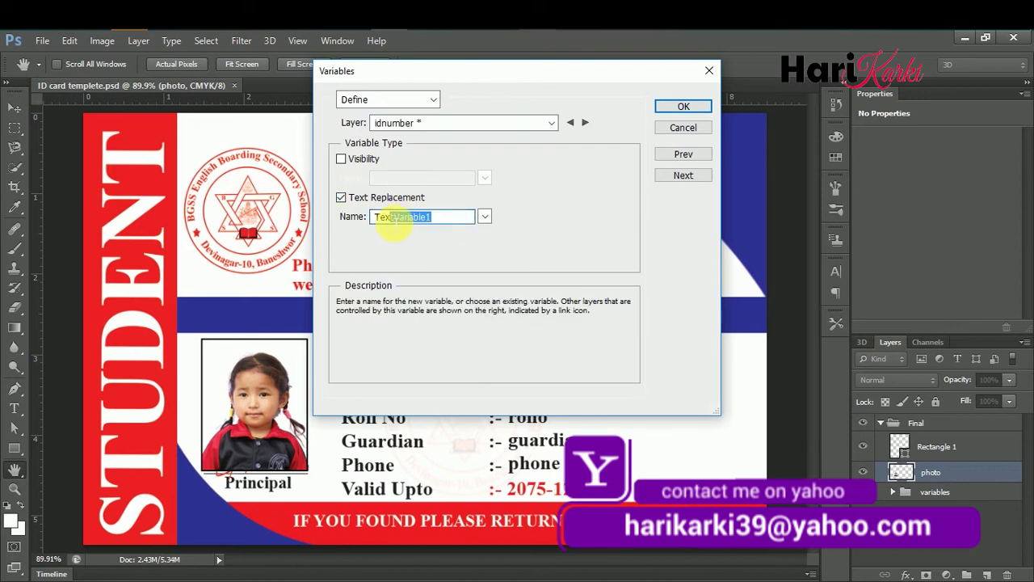
type("idnumber")
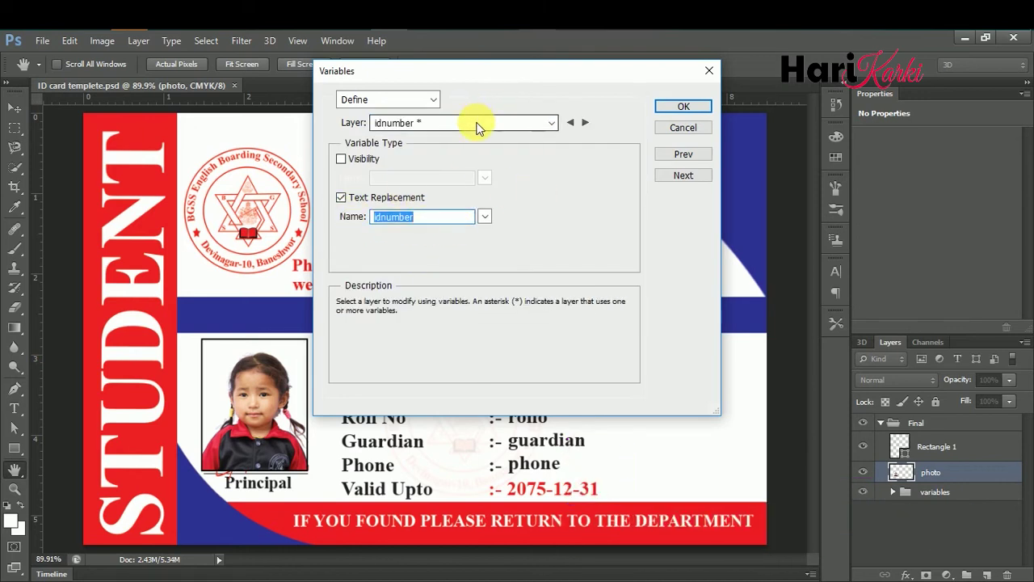
- Give the photo layer a pixel replacement variable named photo with Fit placement, and confirm
left_click(473, 123)
left_click(431, 163)
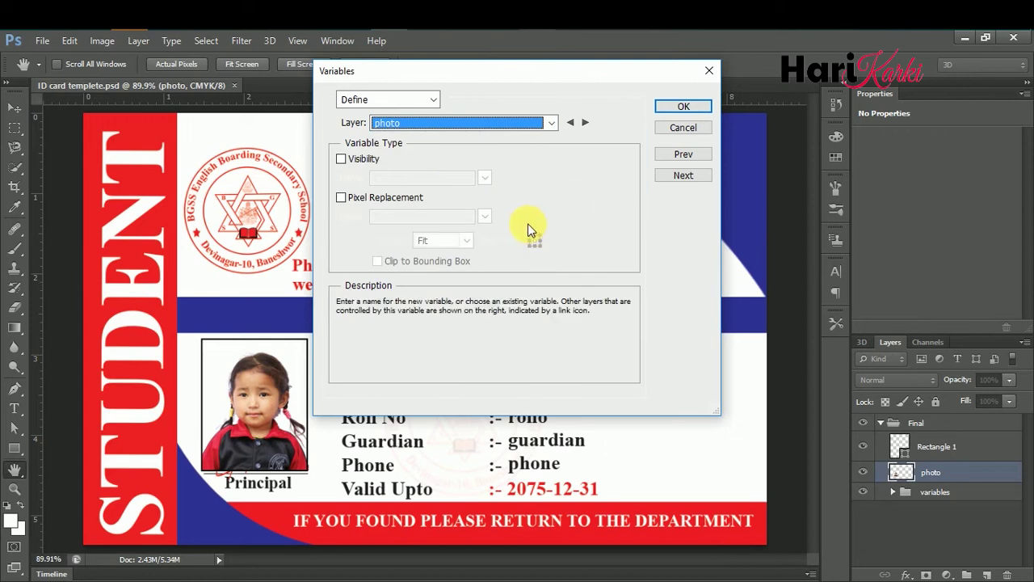
left_click(353, 199)
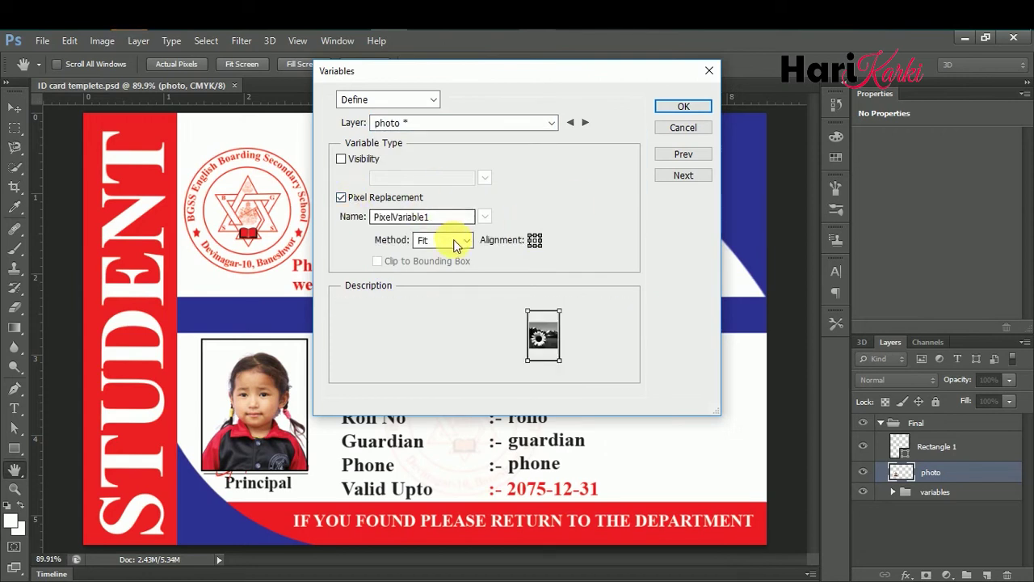
left_click(457, 242)
left_click(459, 241)
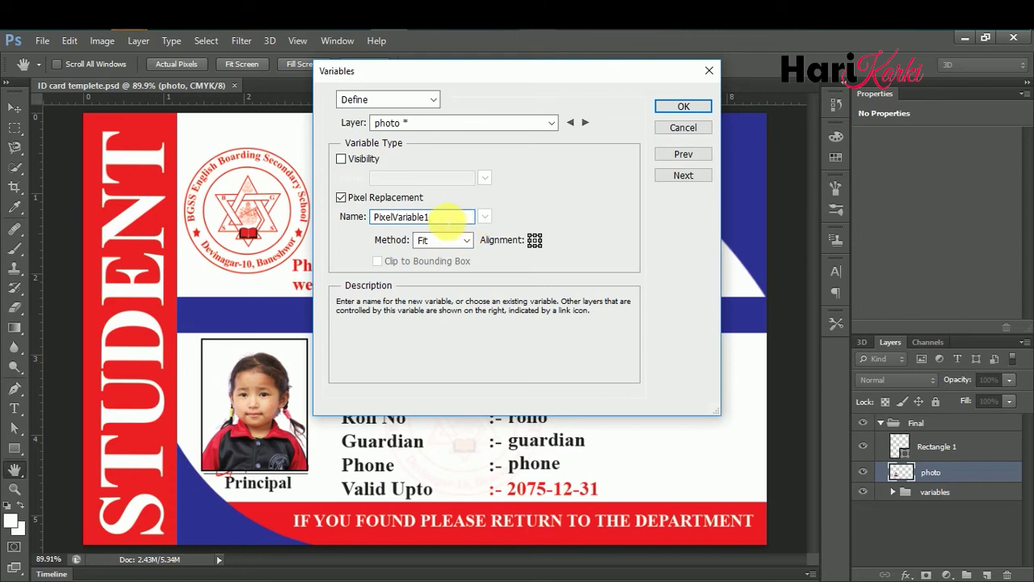
key("alt+Tab")
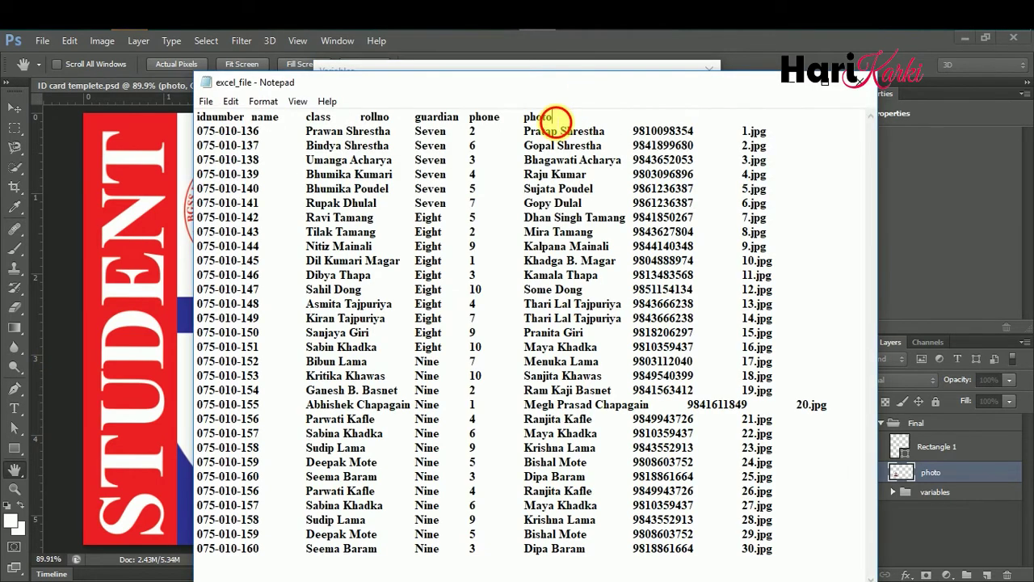
left_click(408, 70)
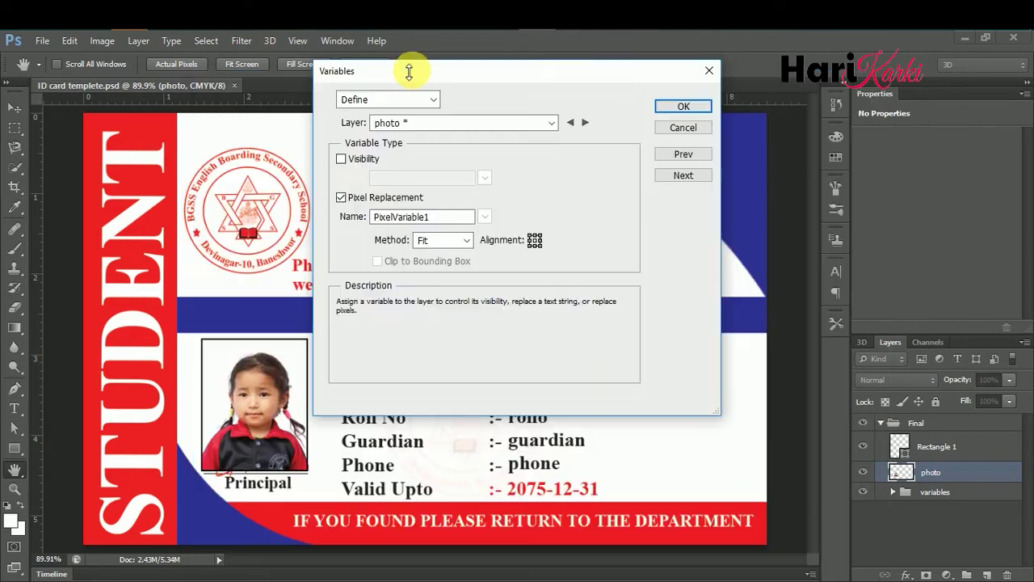
type("photo")
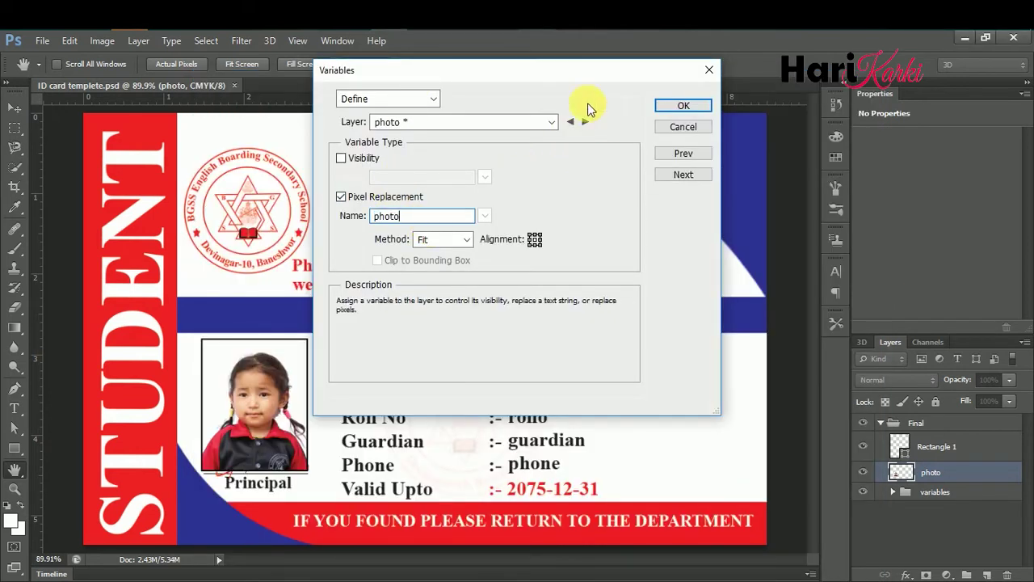
key("alt+Tab")
key("alt+Tab")
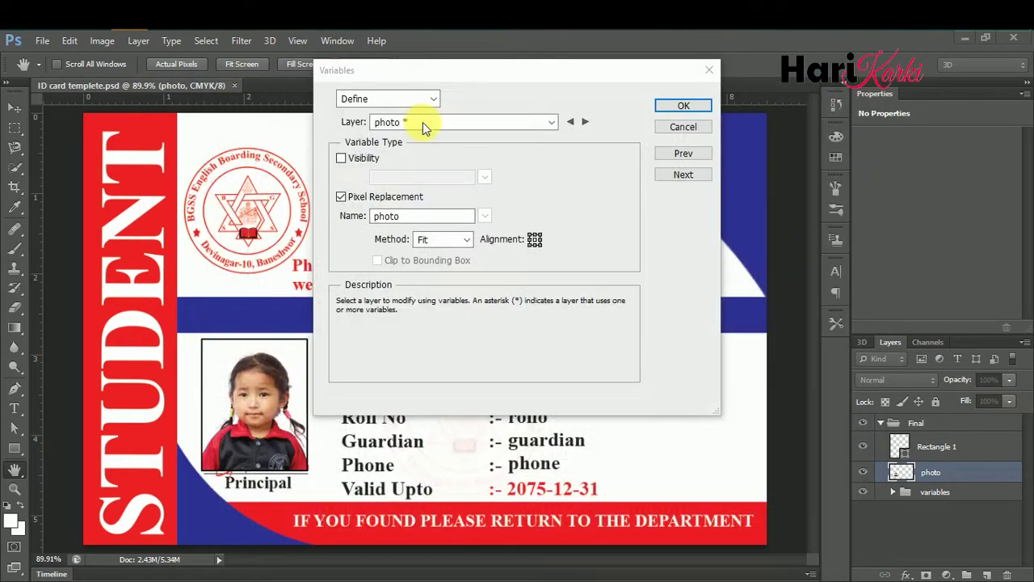
left_click(684, 107)
- Open the Data Sets page of Image > Variables
left_click(91, 40)
mouse_move(149, 293)
left_click(278, 305)
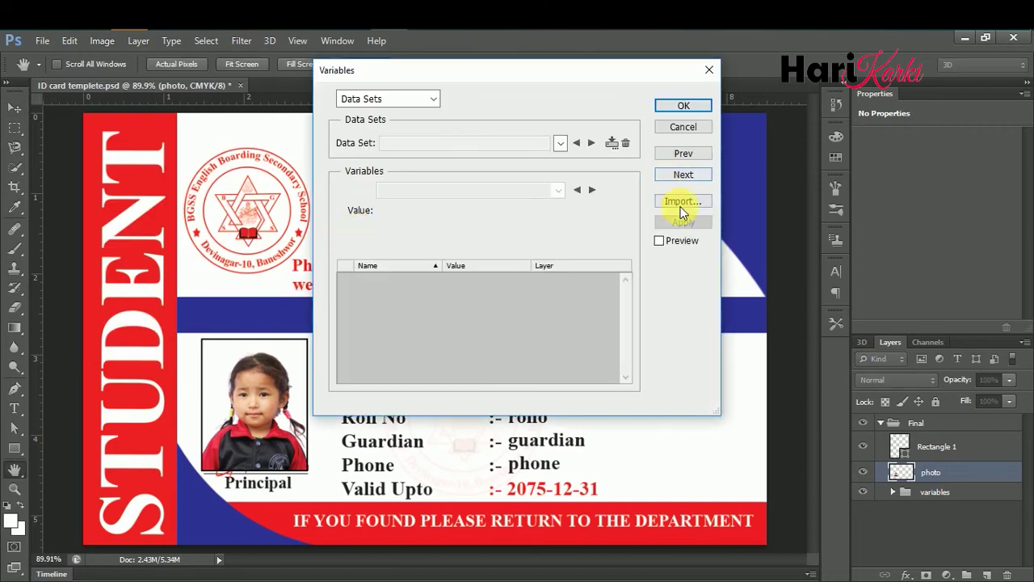
- Import F:\ID Card\photo\excel_file.txt as data sets and keep them
left_click(679, 202)
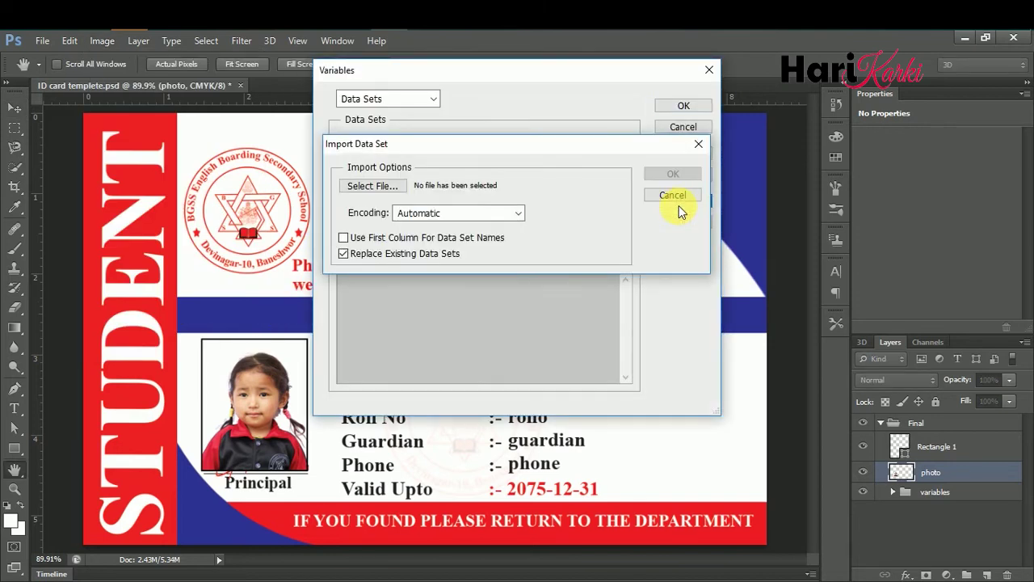
left_click(389, 189)
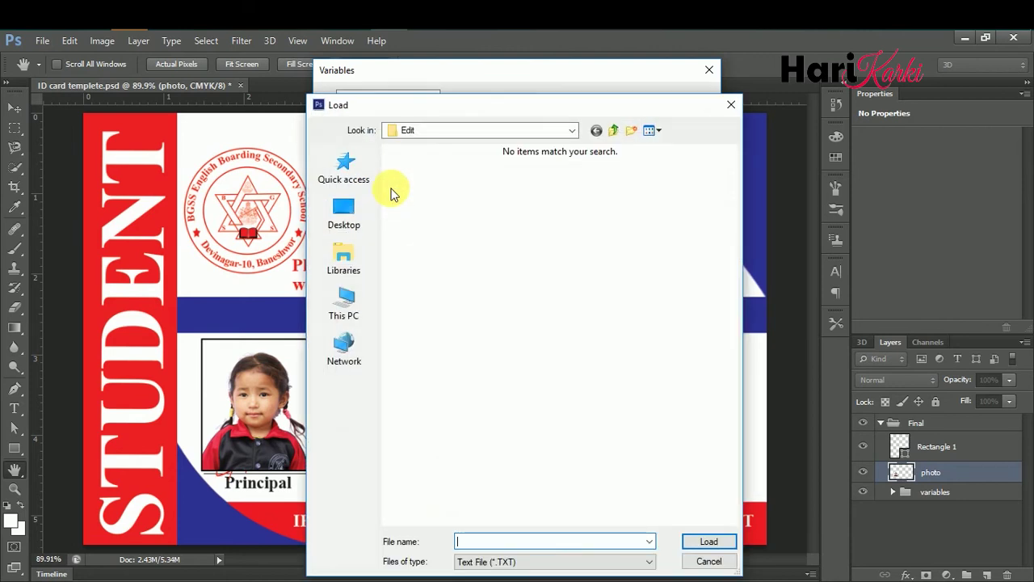
left_click(344, 303)
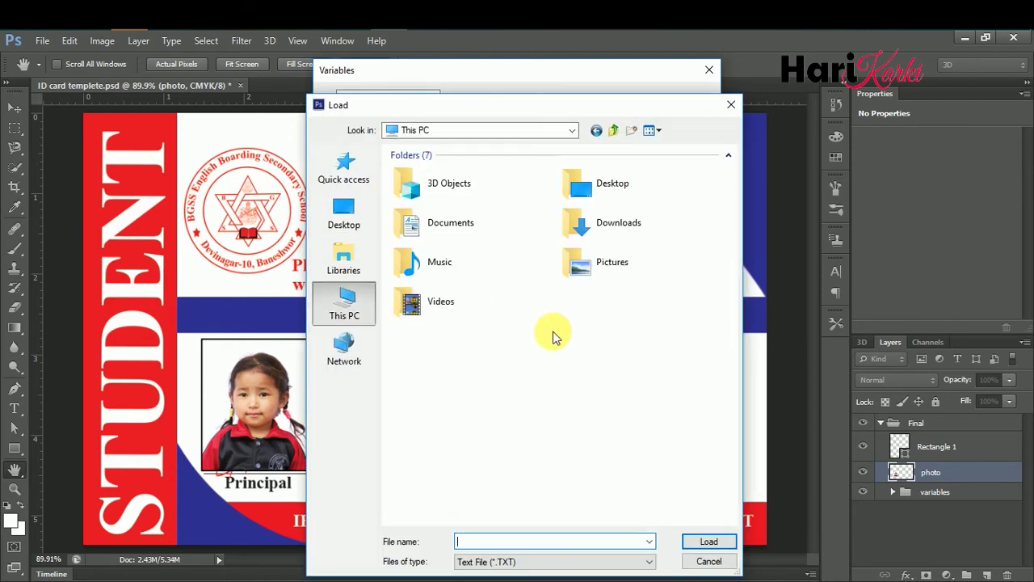
double_click(623, 412)
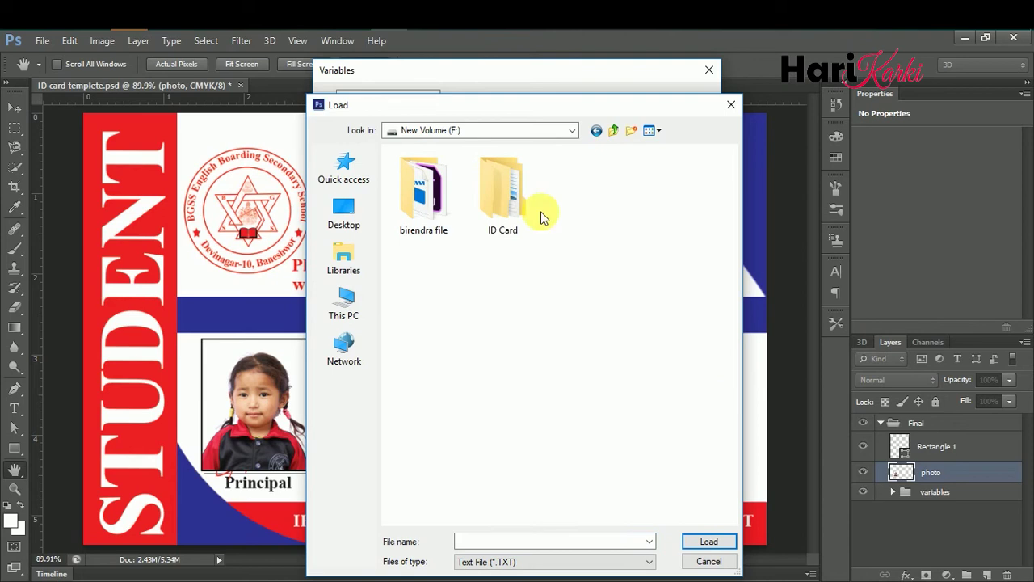
double_click(521, 198)
double_click(469, 183)
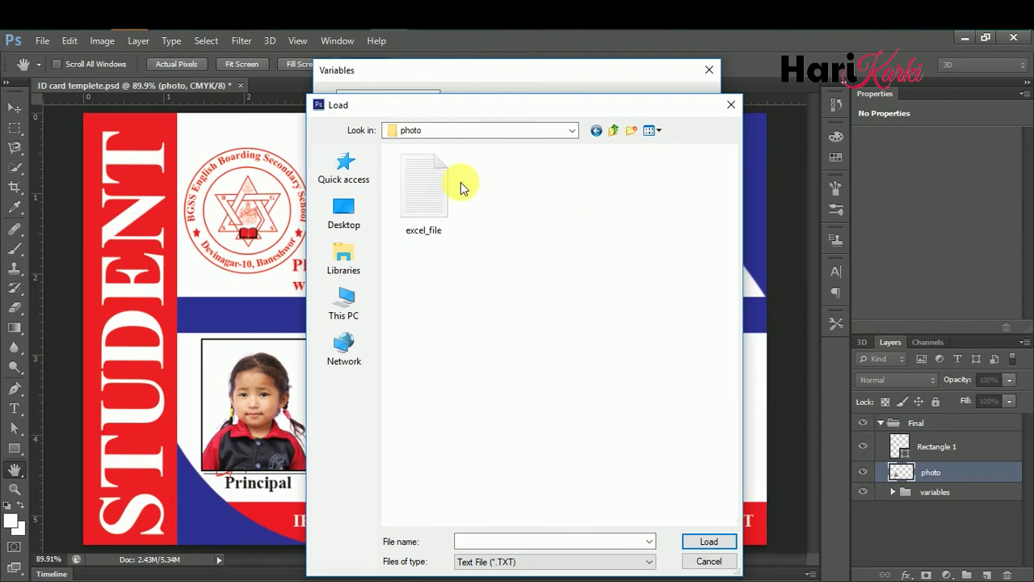
left_click(440, 201)
left_click(706, 541)
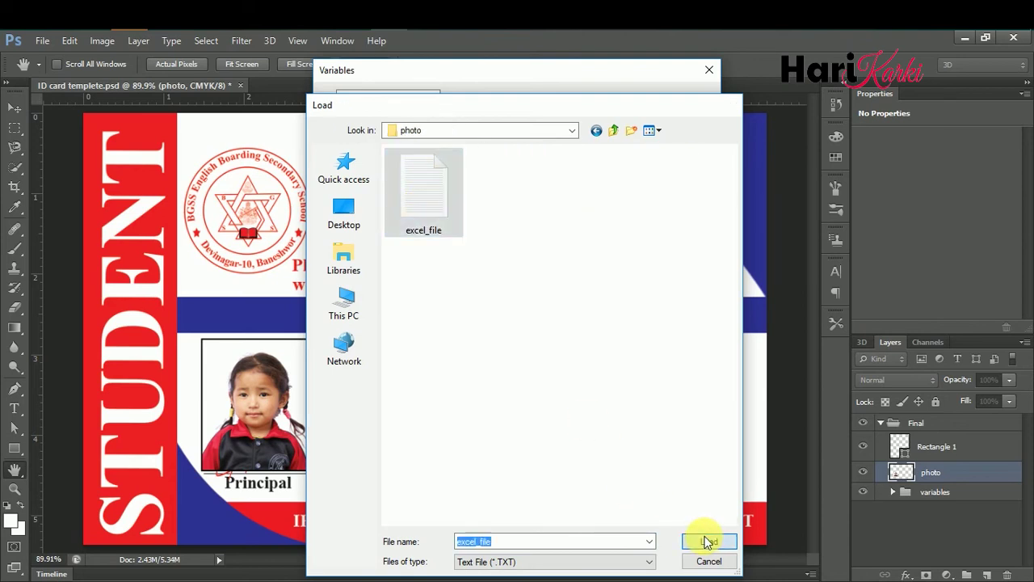
left_click(650, 172)
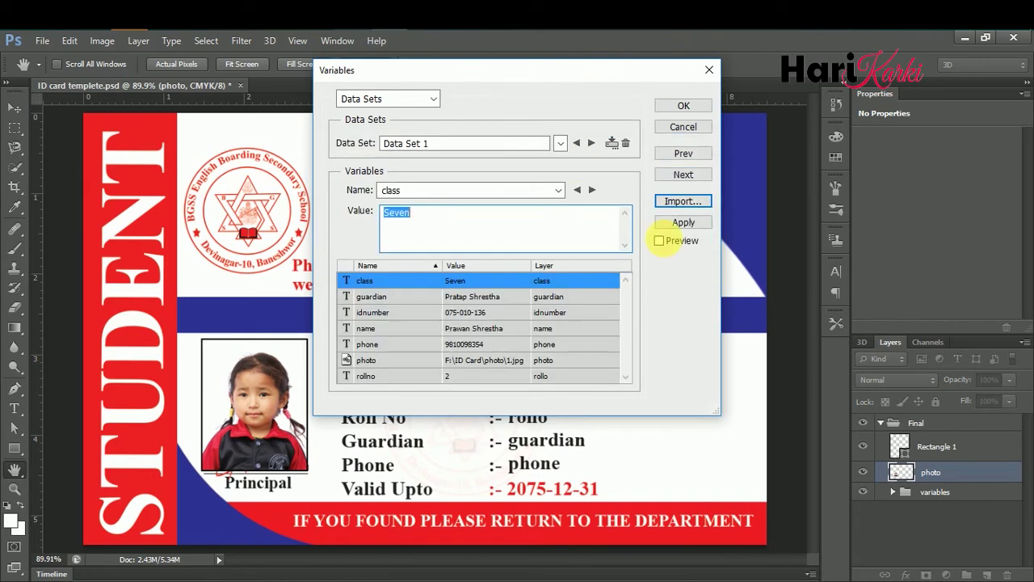
left_click(670, 105)
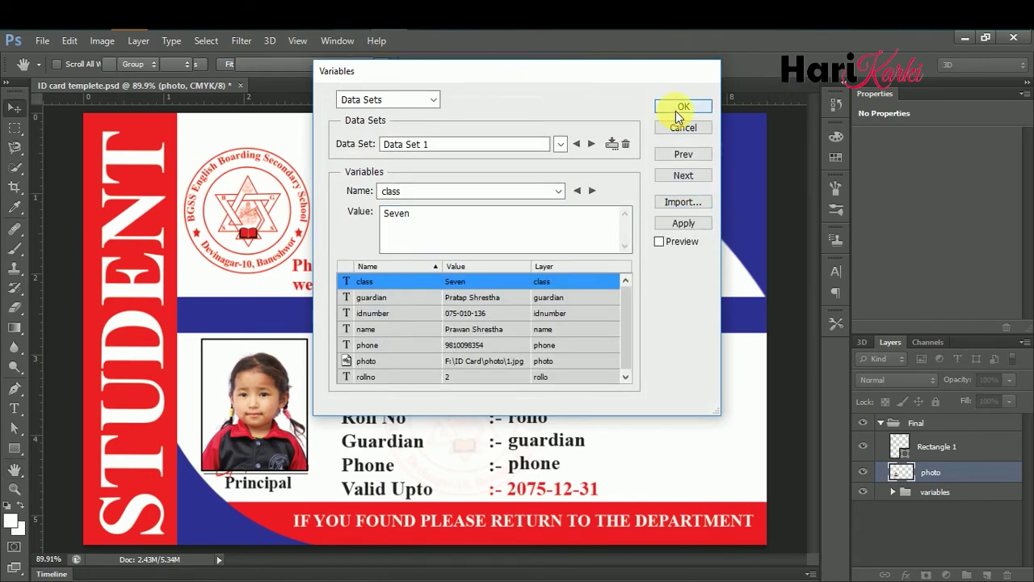
- Preview Data Set 4 on the card via Apply Data Set, then cancel without applying
key("v")
left_click(100, 46)
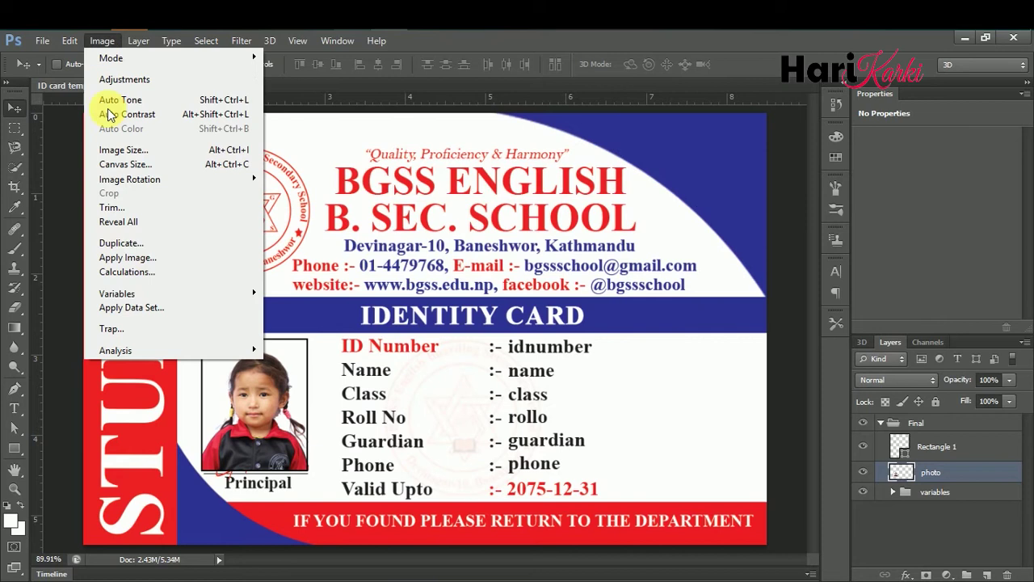
left_click(166, 310)
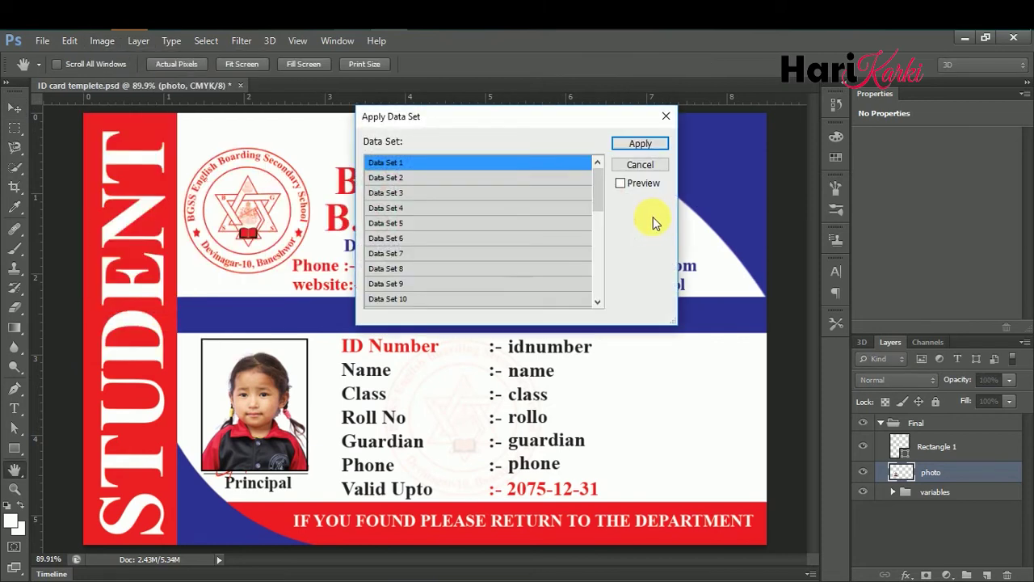
left_click_drag(510, 120, 863, 47)
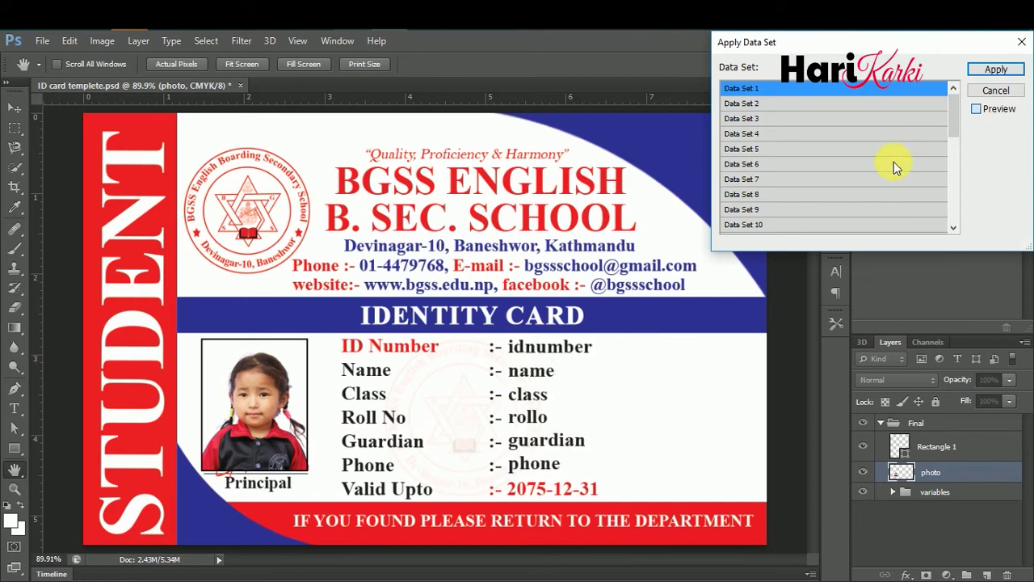
key("alt+p")
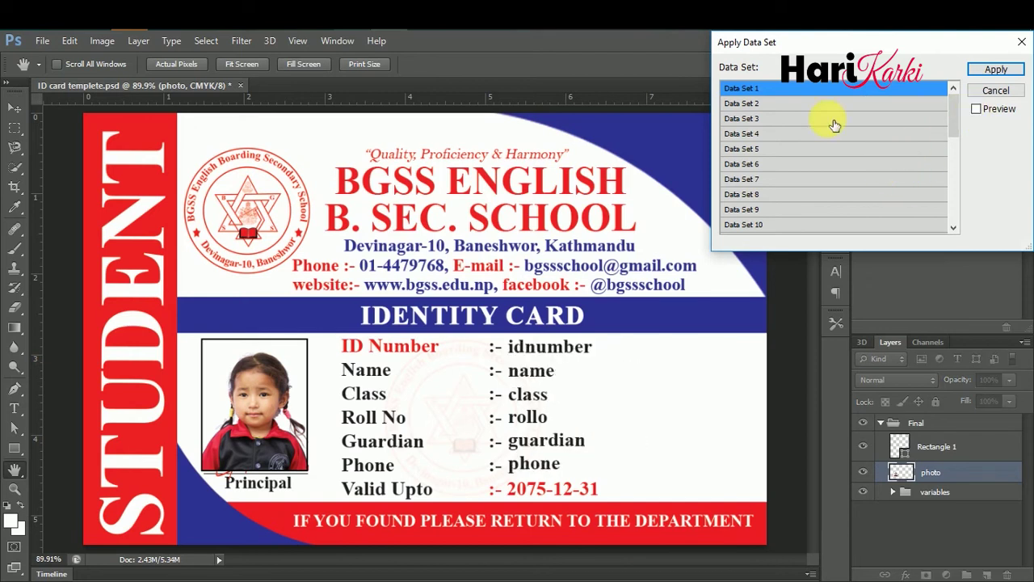
left_click(760, 133)
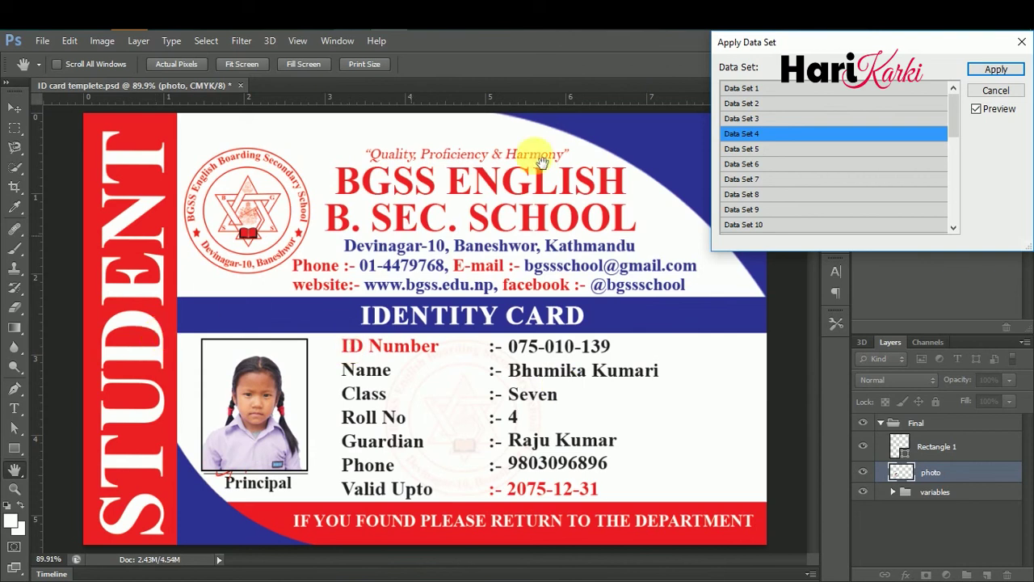
left_click(986, 91)
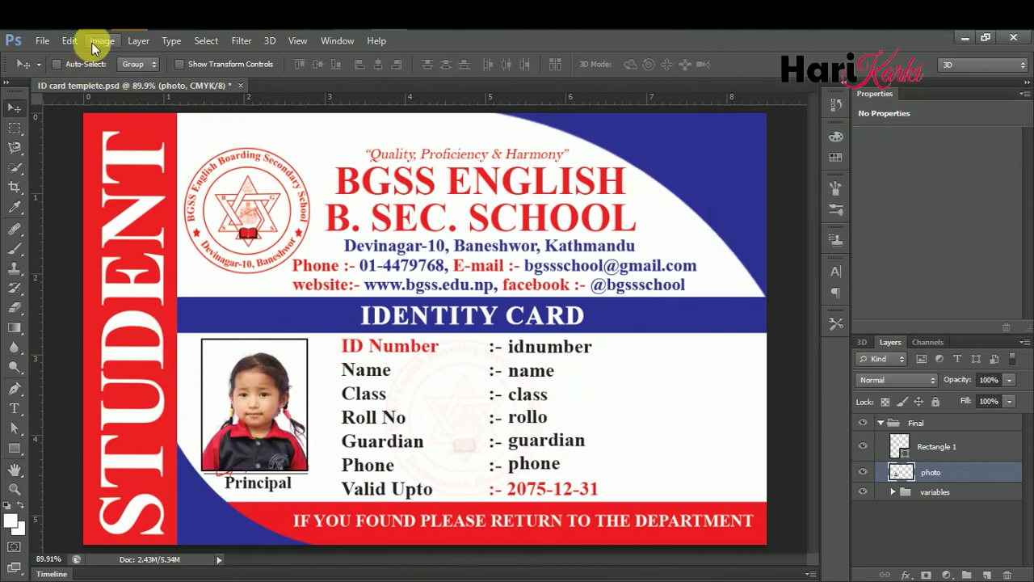
- In Export Data Sets as Files, name files by two-digit data set number with .PSD extension
left_click(44, 40)
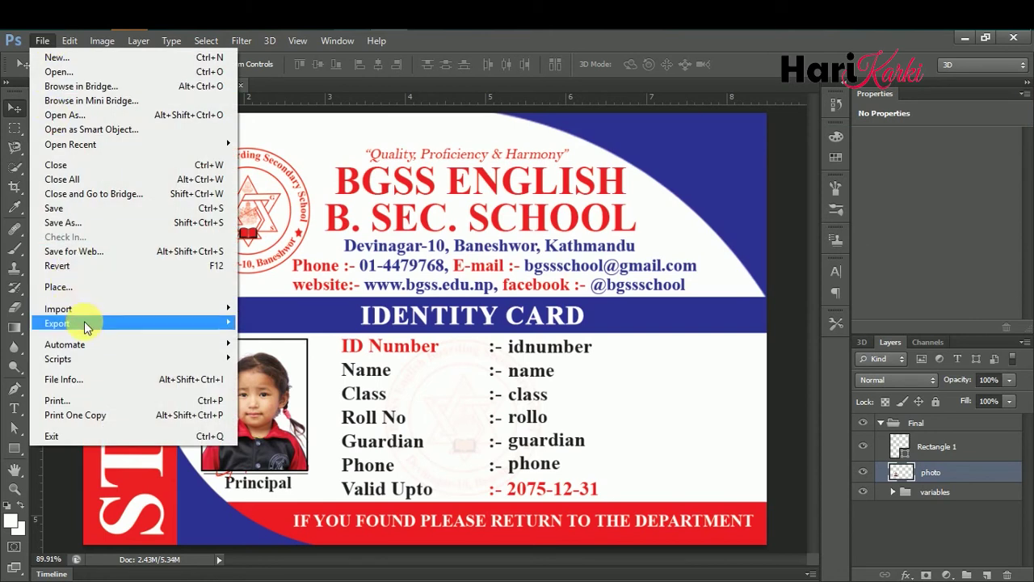
mouse_move(87, 324)
mouse_move(193, 314)
left_click(267, 322)
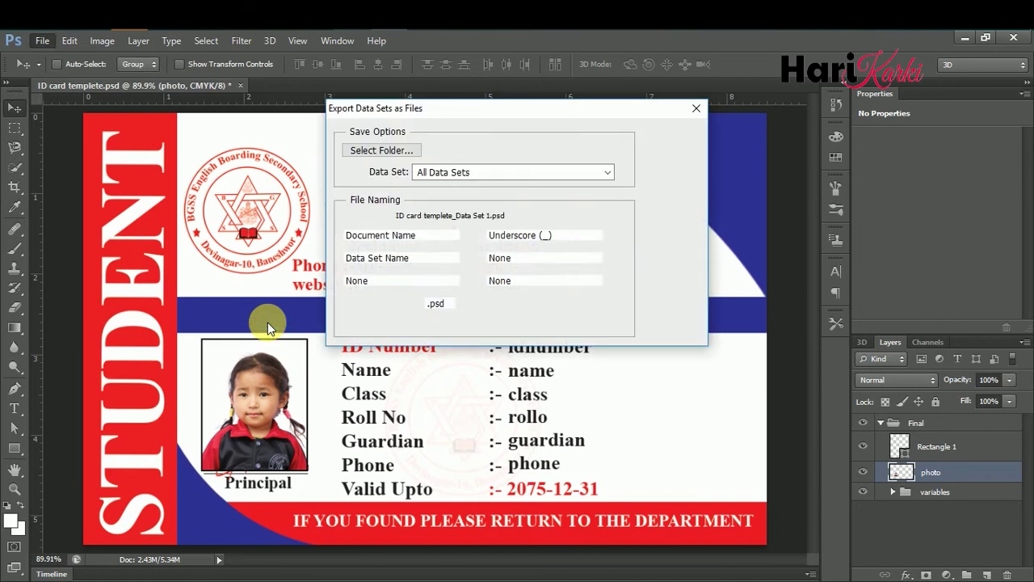
left_click(467, 235)
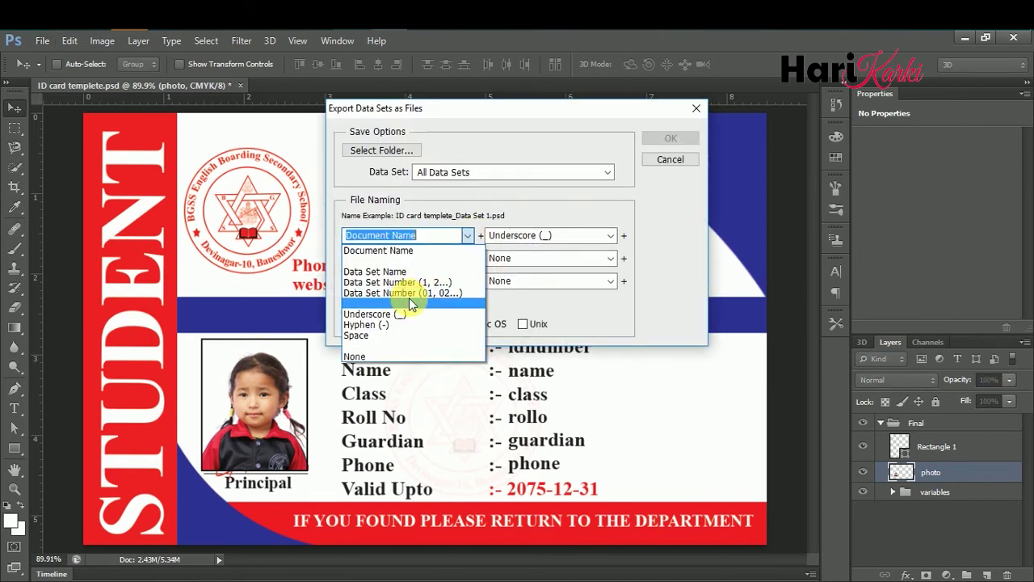
left_click(409, 292)
left_click(516, 235)
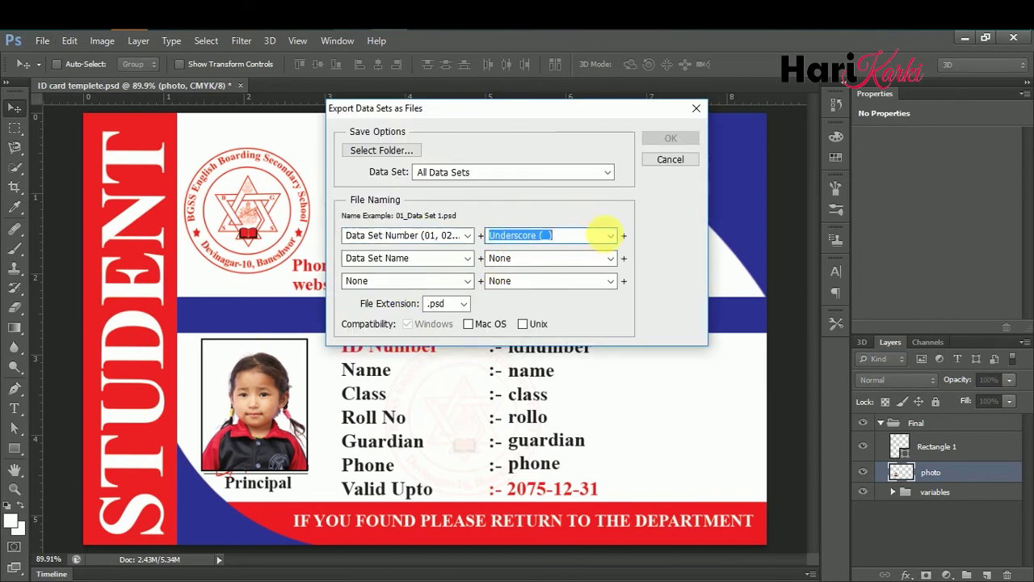
left_click(605, 234)
left_click(537, 357)
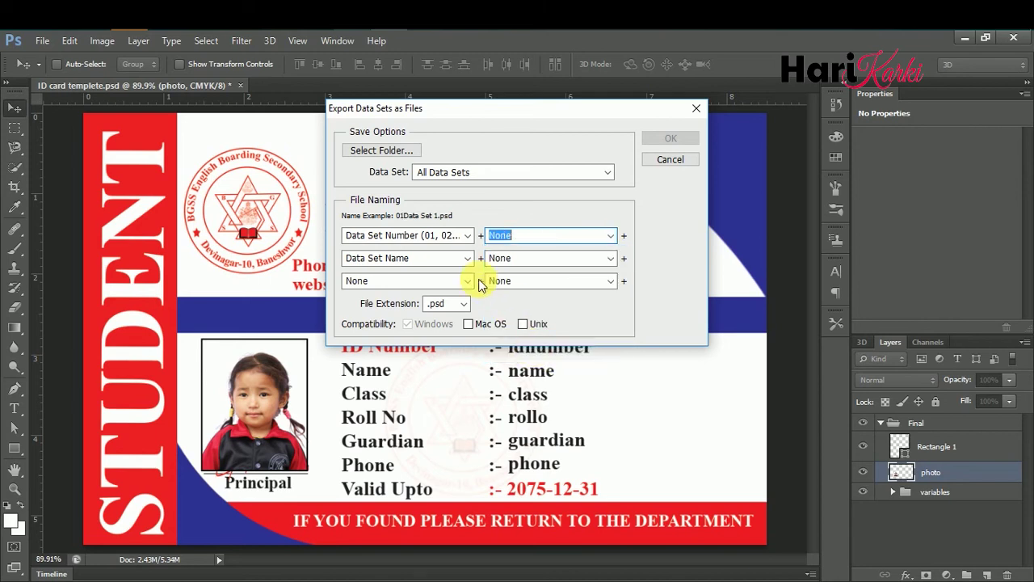
left_click(466, 258)
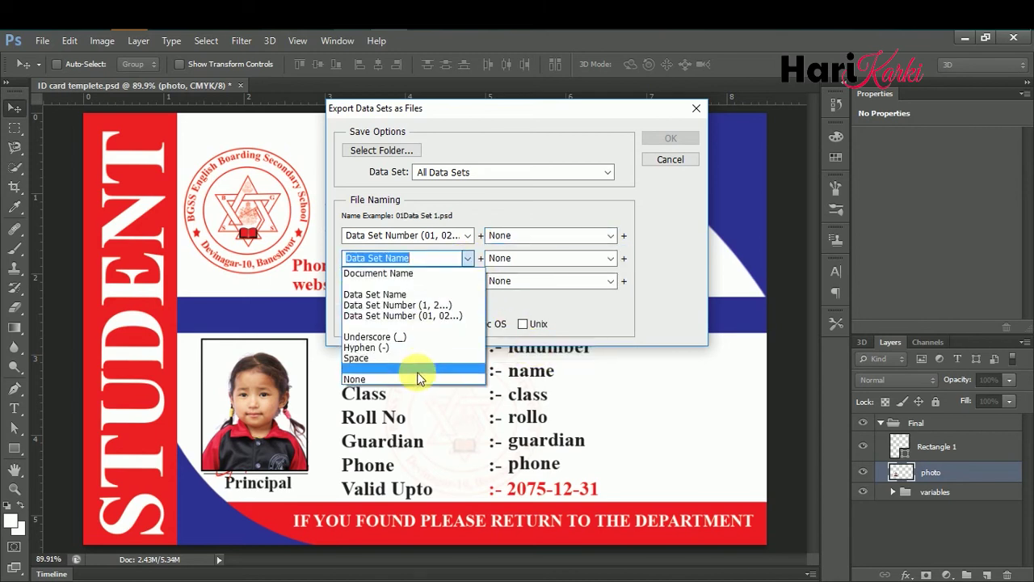
left_click(408, 379)
left_click(464, 303)
left_click(445, 323)
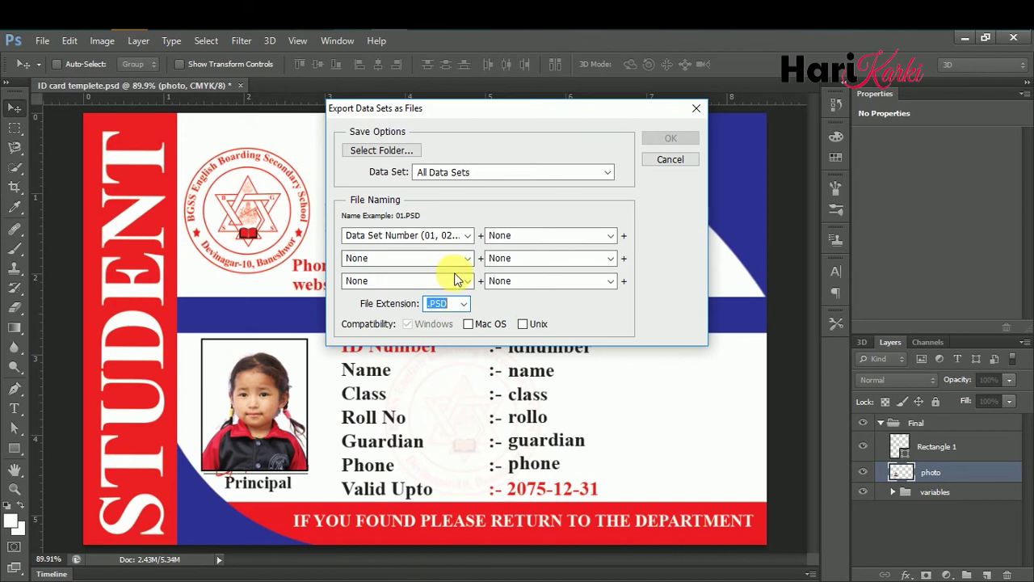
- Set F:\ID Card\psd as destination, check it is empty, and export all data sets
left_click(400, 154)
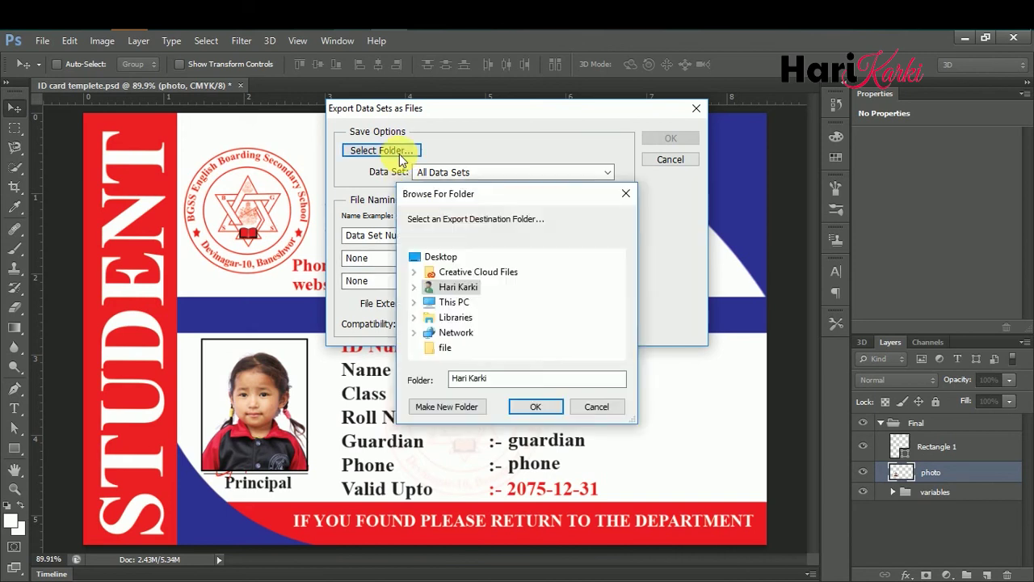
double_click(452, 302)
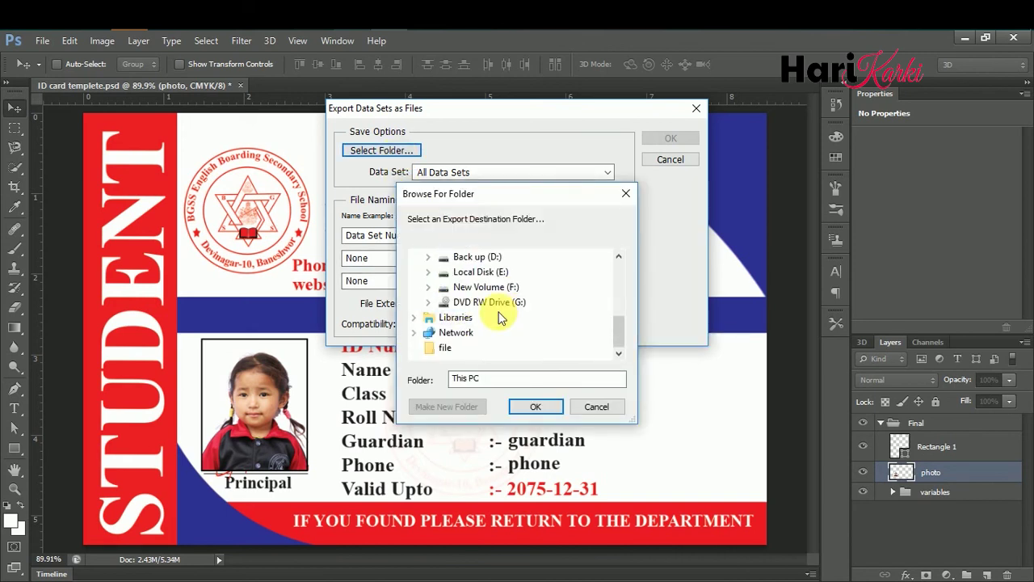
double_click(476, 286)
double_click(485, 316)
scroll(498, 305, "down", 1)
left_click(498, 307)
left_click(535, 405)
key("alt+Tab")
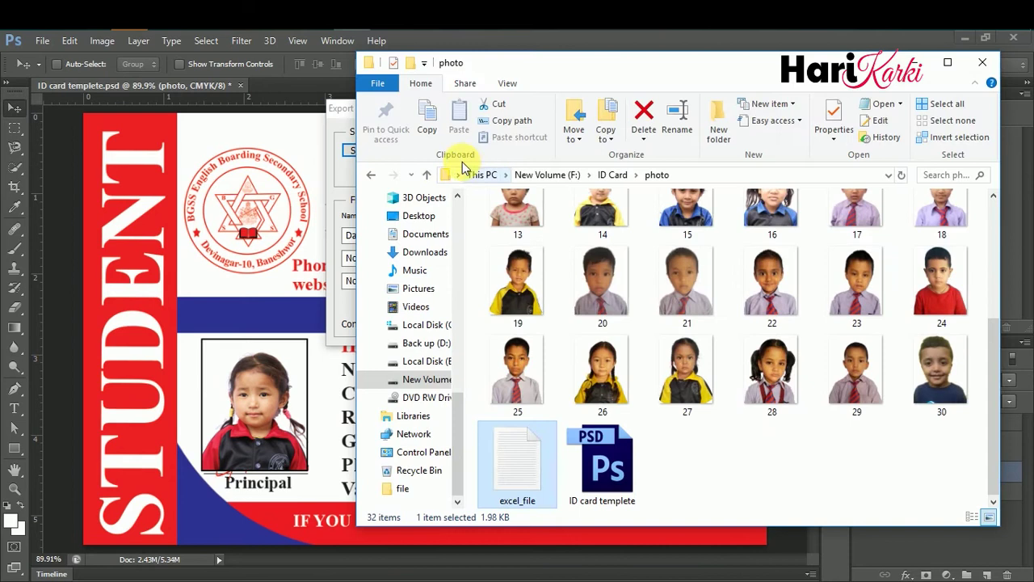
left_click(380, 177)
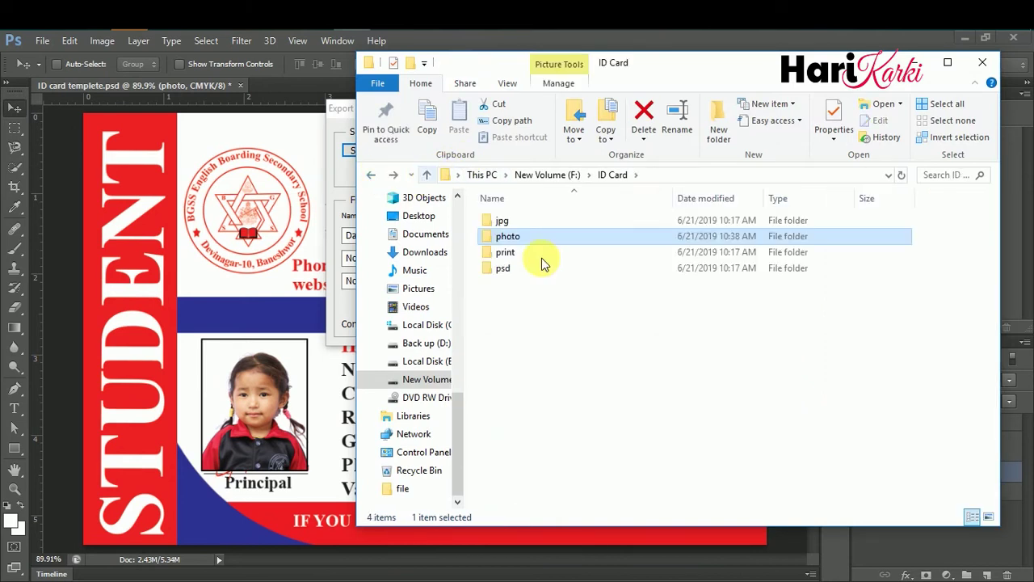
left_click(547, 269)
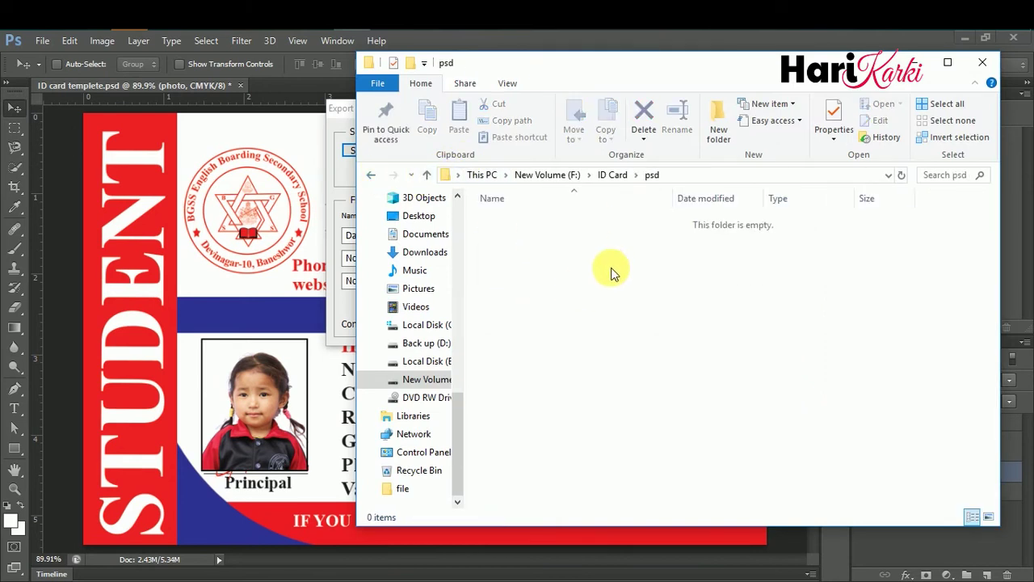
left_click(336, 109)
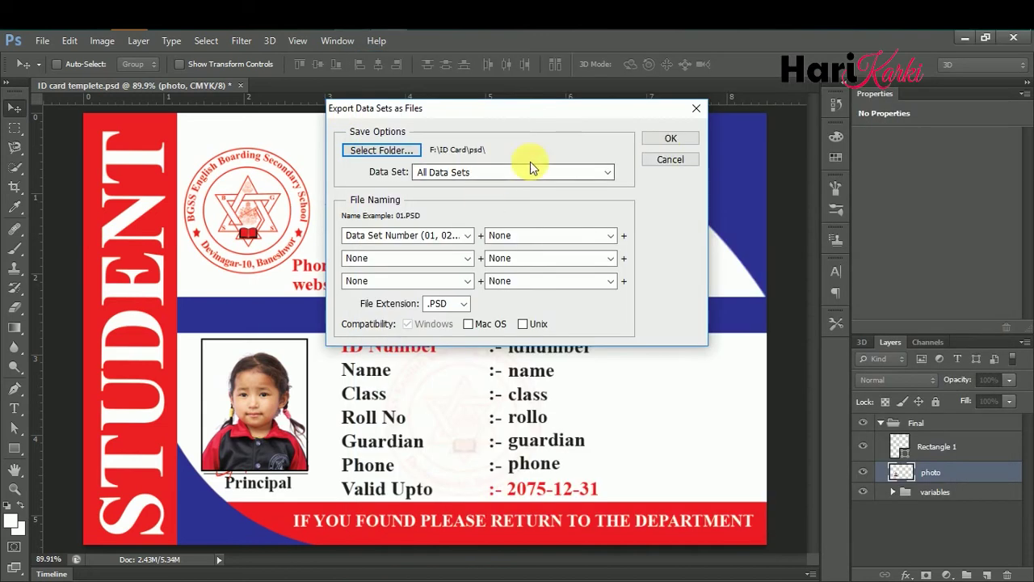
left_click(665, 140)
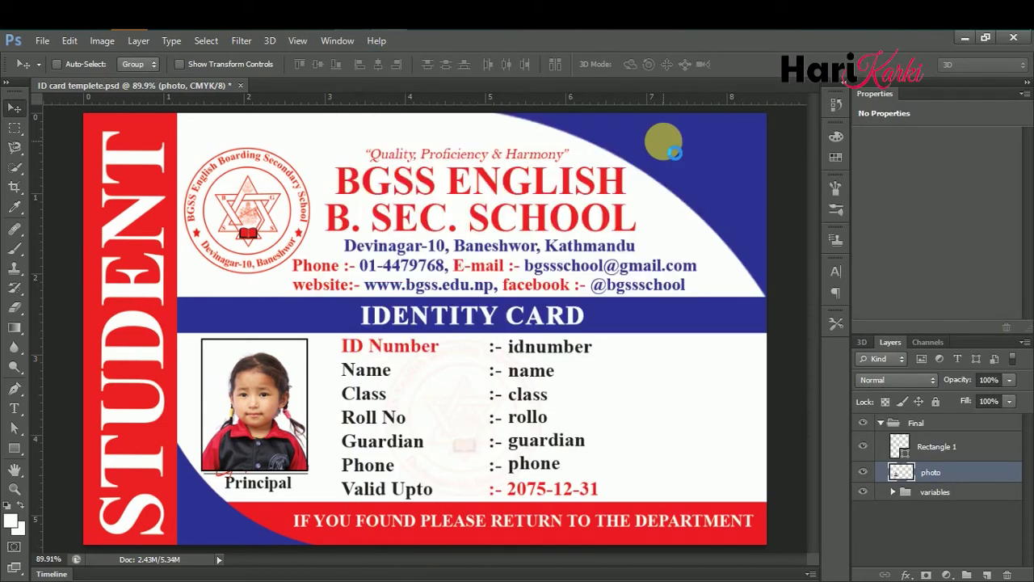
- View the psd folder as large icons while cards 01–30 appear, then return to Photoshop
key("alt+Tab")
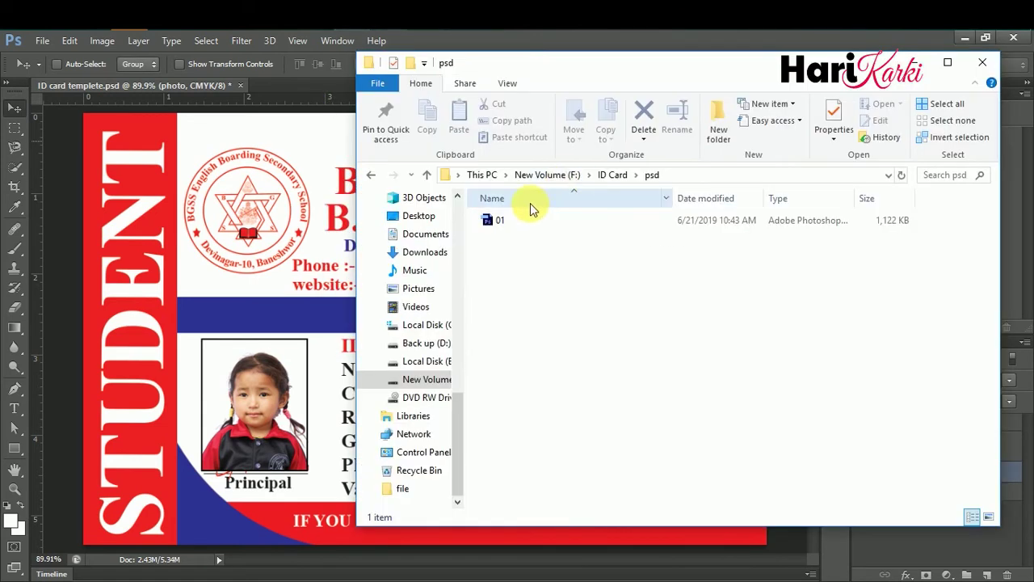
right_click(826, 312)
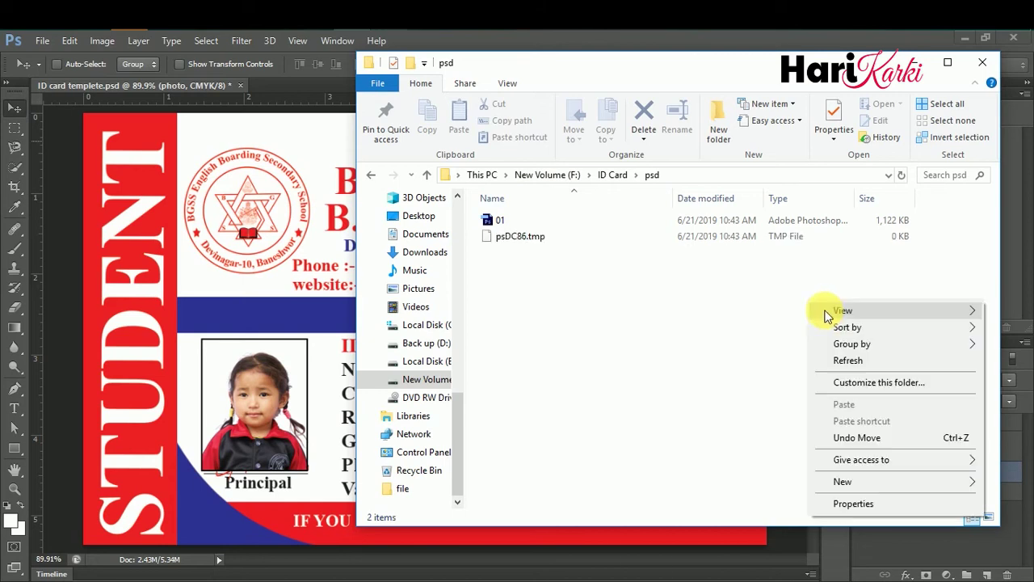
mouse_move(836, 310)
left_click(762, 327)
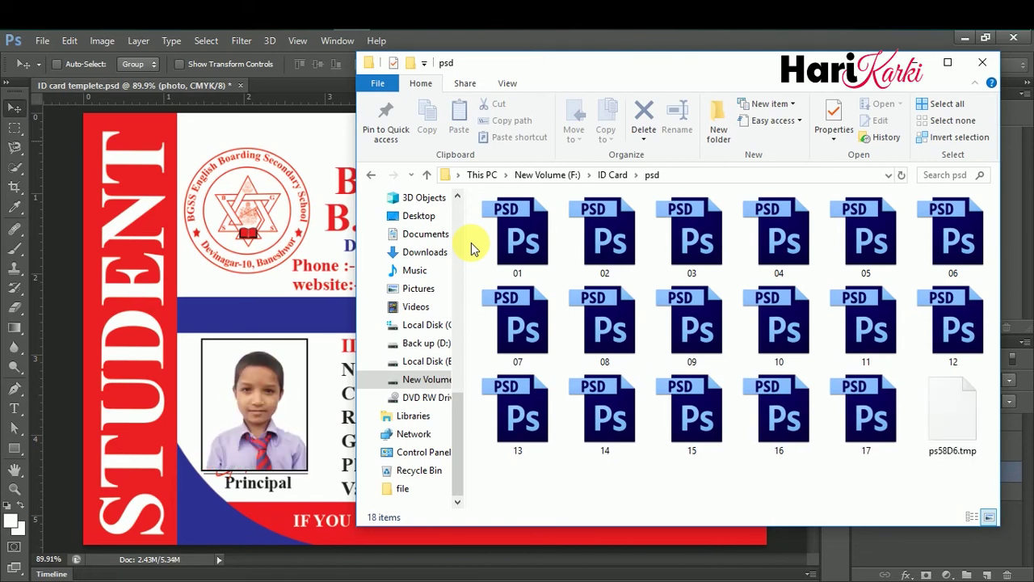
scroll(555, 330, "down", 1)
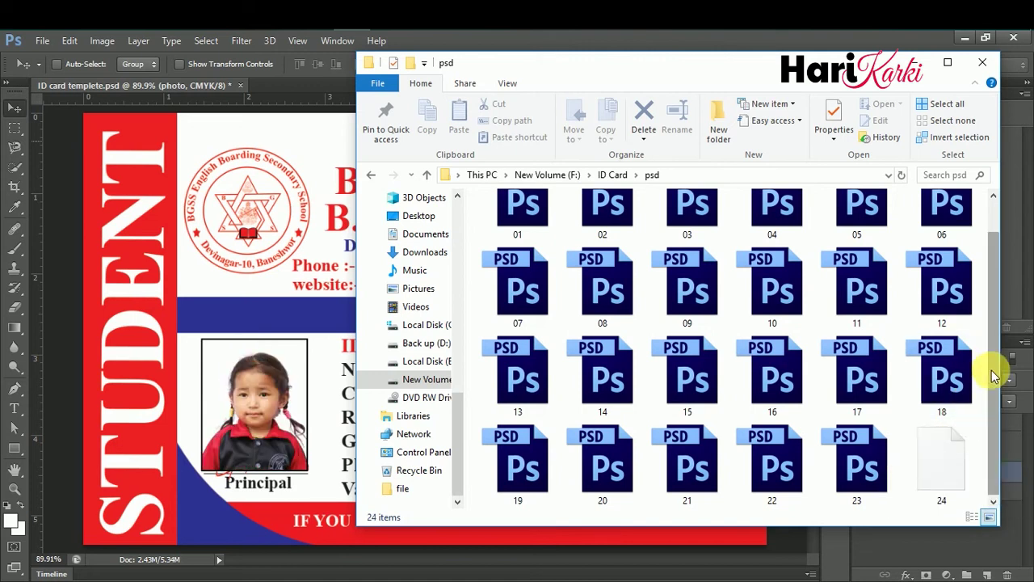
scroll(993, 369, "down", 1)
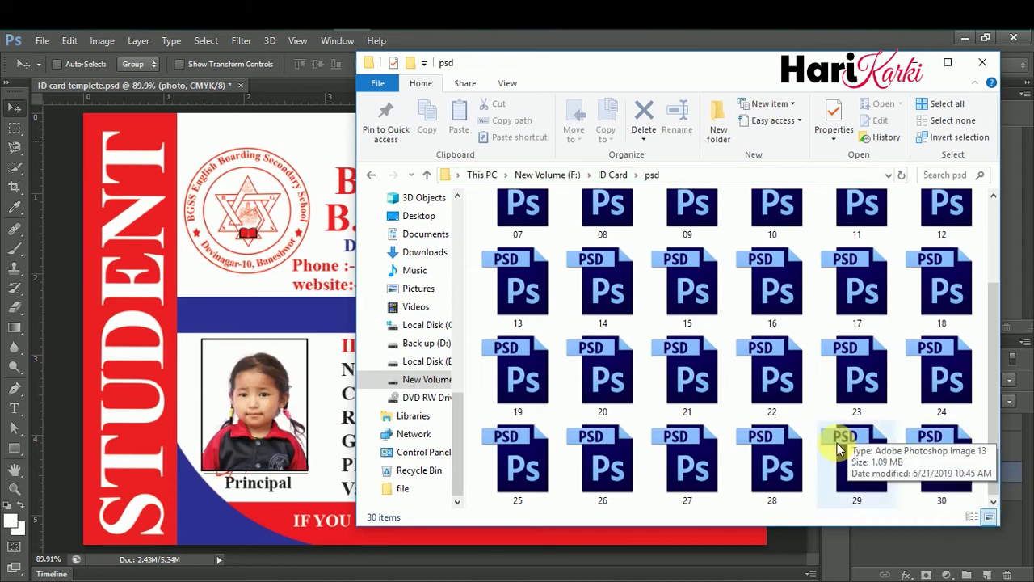
left_click(281, 272)
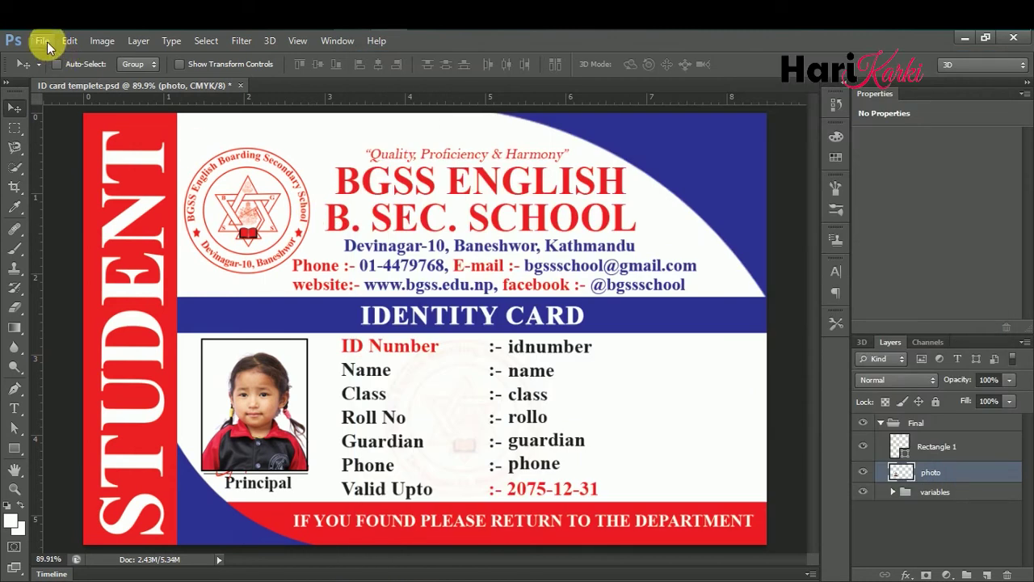
- Save the ID card template and drag cards 01–05 from the psd folder into Photoshop
left_click(44, 42)
left_click(90, 207)
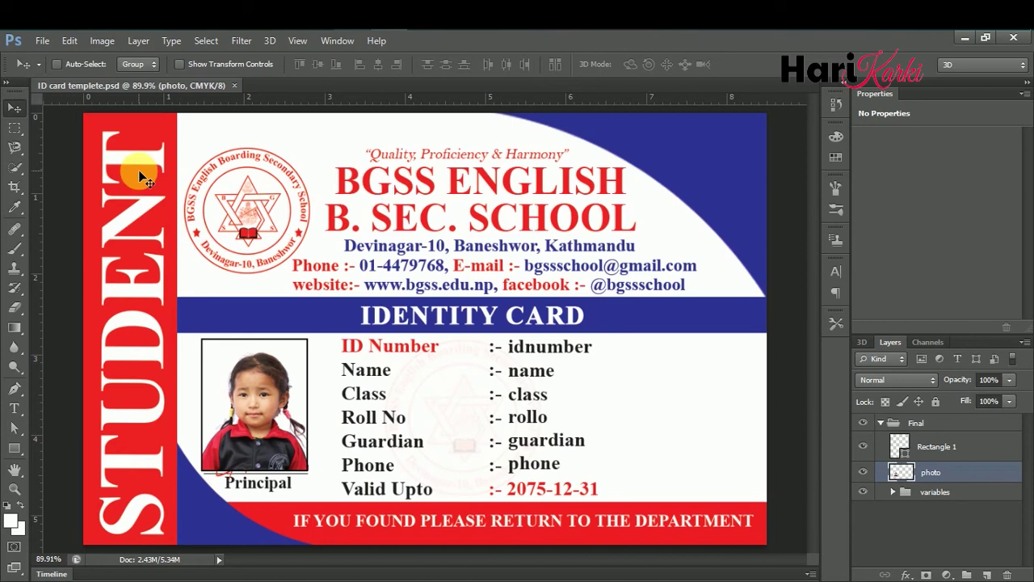
key("alt+Tab")
scroll(693, 342, "up", 5)
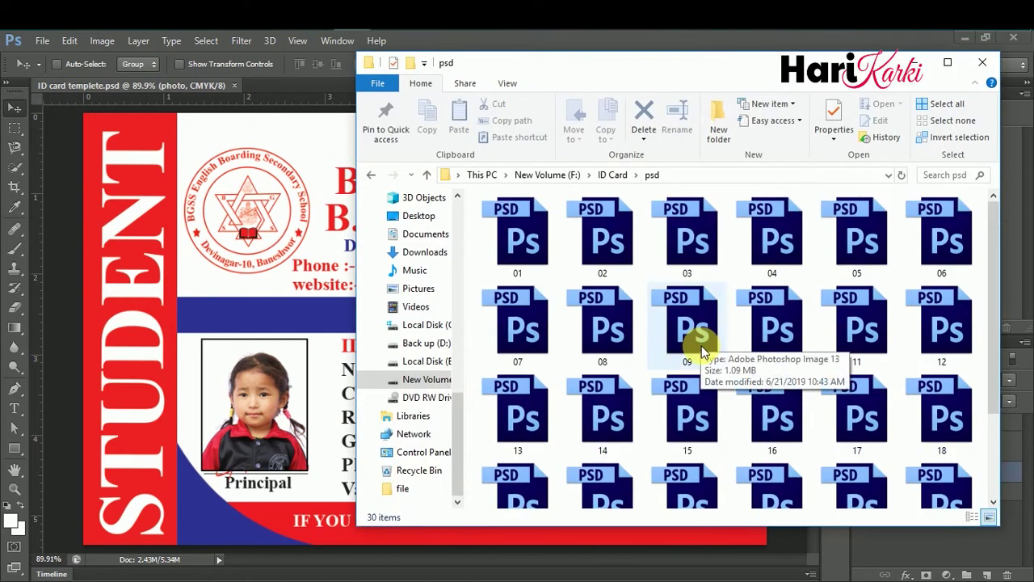
left_click(524, 236)
left_click(857, 231, "shift")
left_click_drag(857, 231, 341, 65)
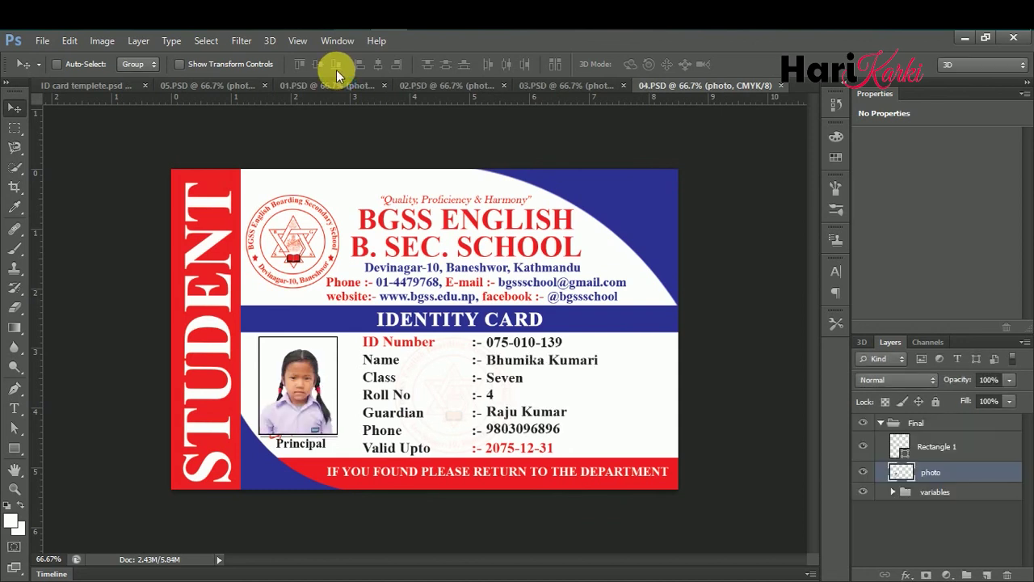
- Close the five card documents and the ID card template
left_click(778, 86)
left_click(772, 85)
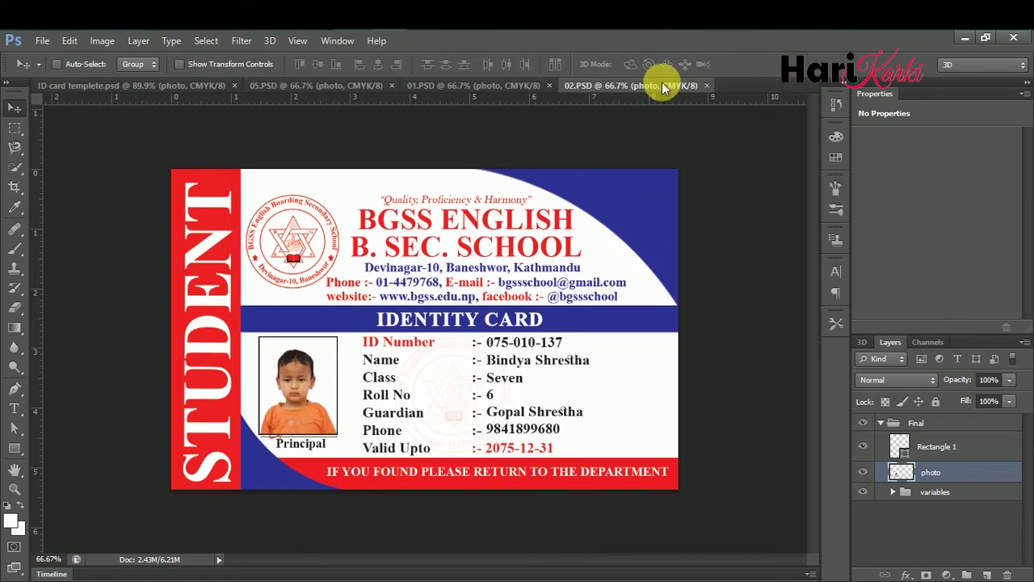
left_click(706, 85)
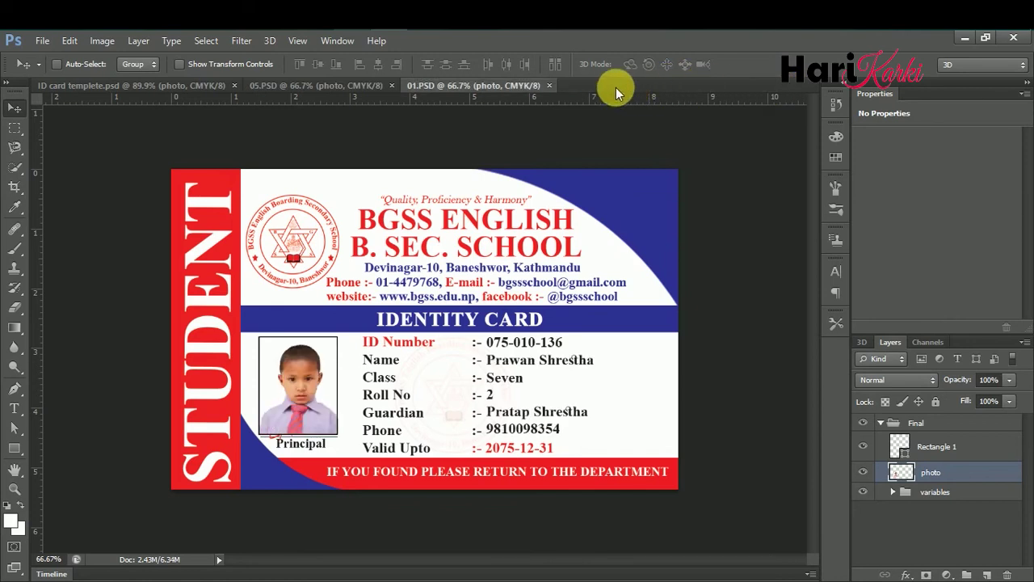
left_click(549, 87)
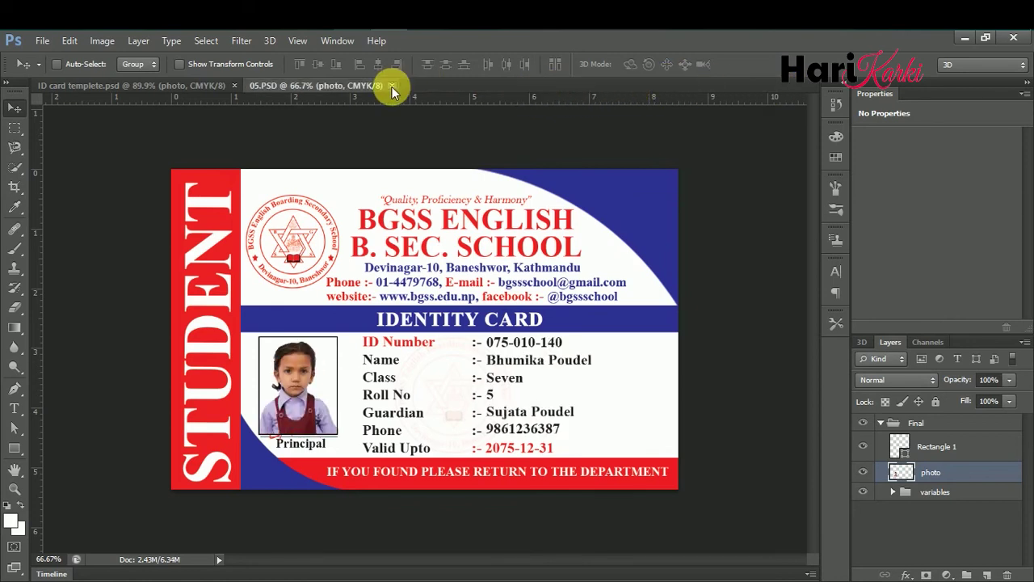
left_click(392, 86)
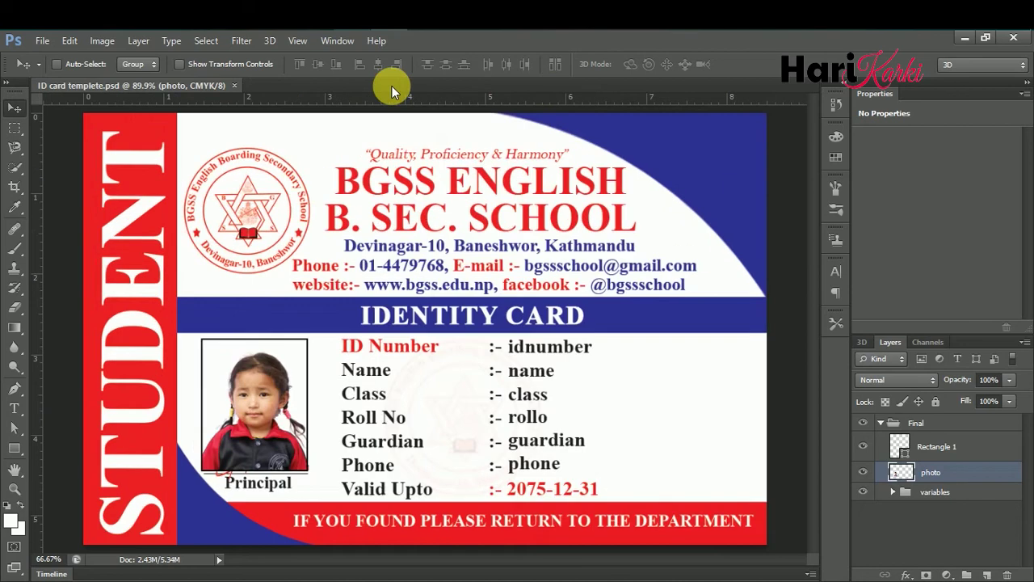
left_click(235, 85)
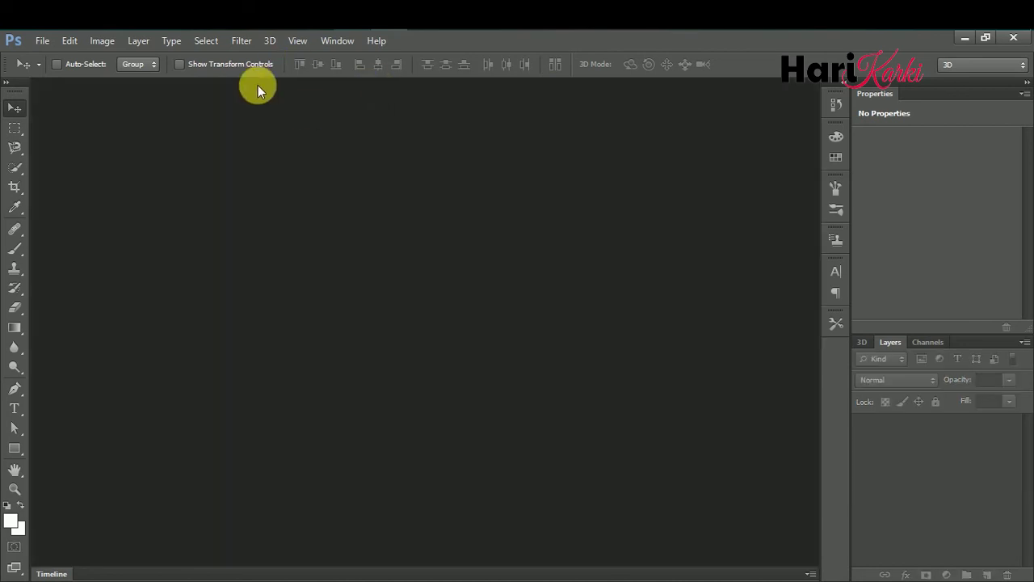
left_click(68, 42)
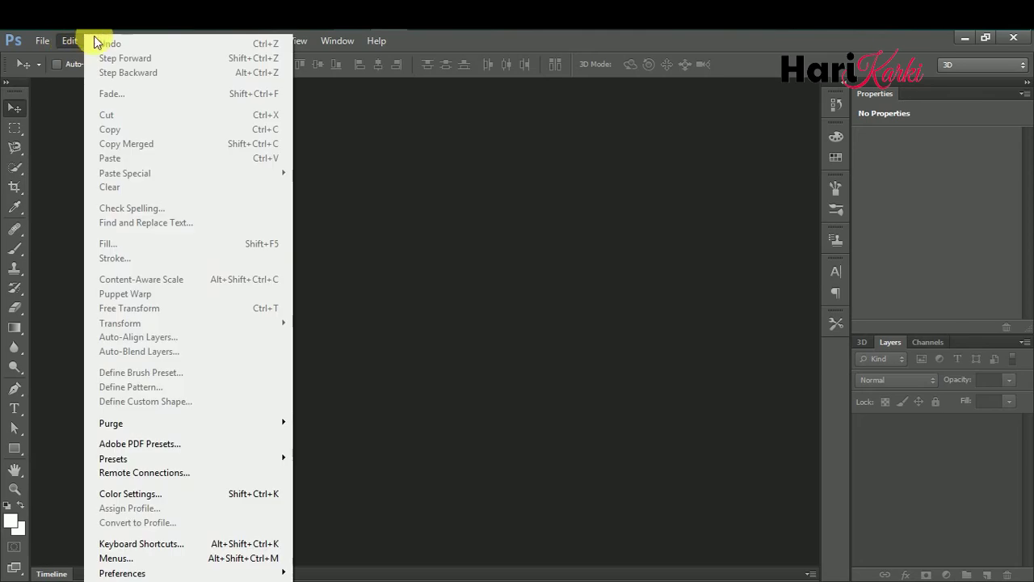
- Open File > Scripts > Image Processor with F:\ID Card\psd as the source folder
mouse_move(102, 40)
mouse_move(65, 41)
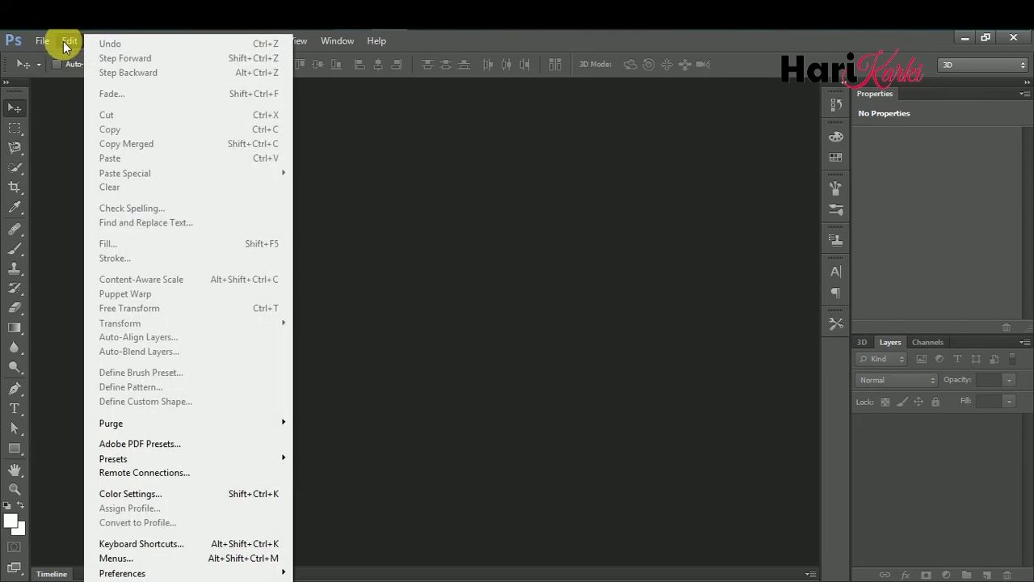
mouse_move(32, 41)
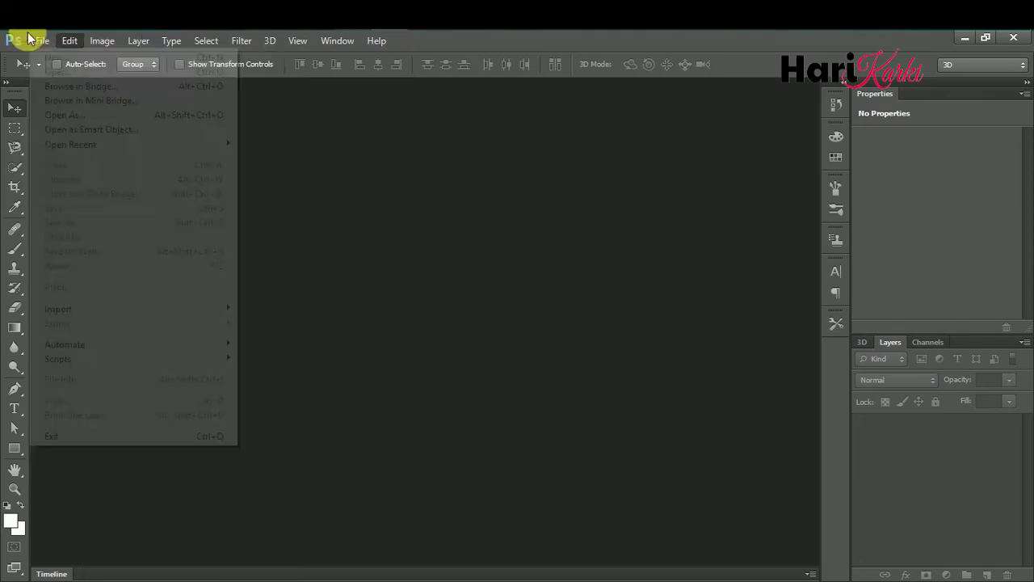
mouse_move(159, 358)
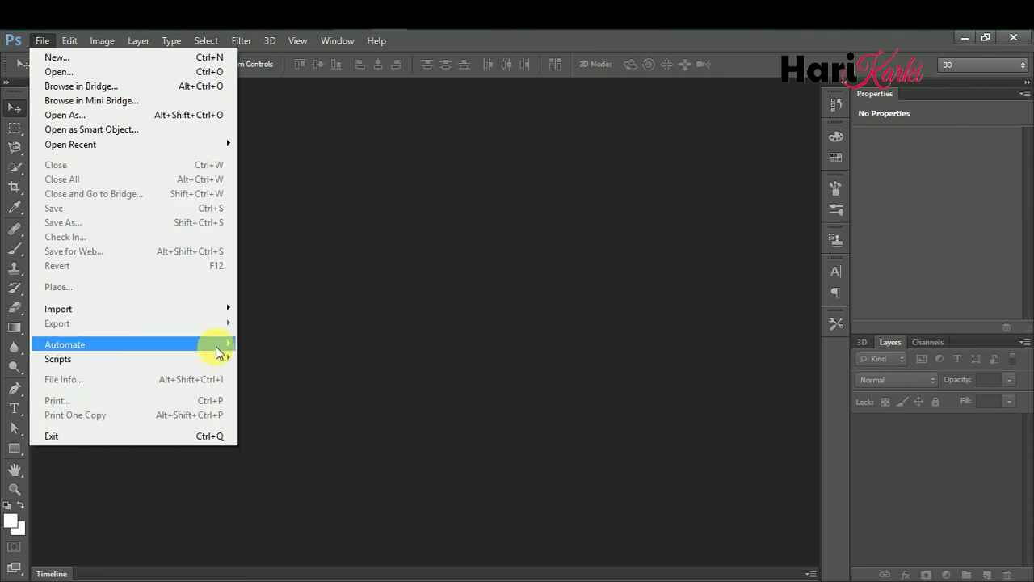
mouse_move(219, 365)
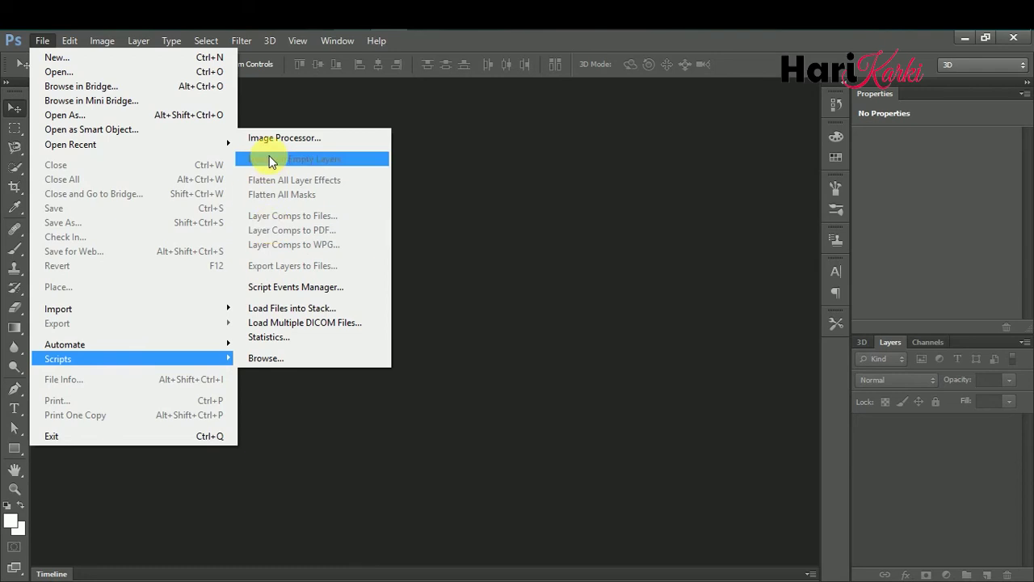
left_click(276, 138)
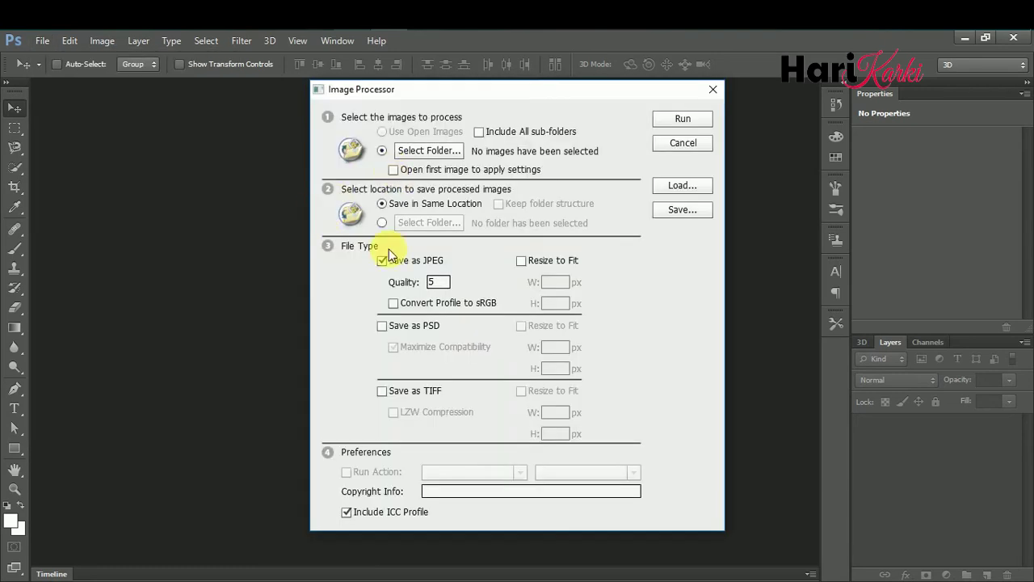
left_click(429, 152)
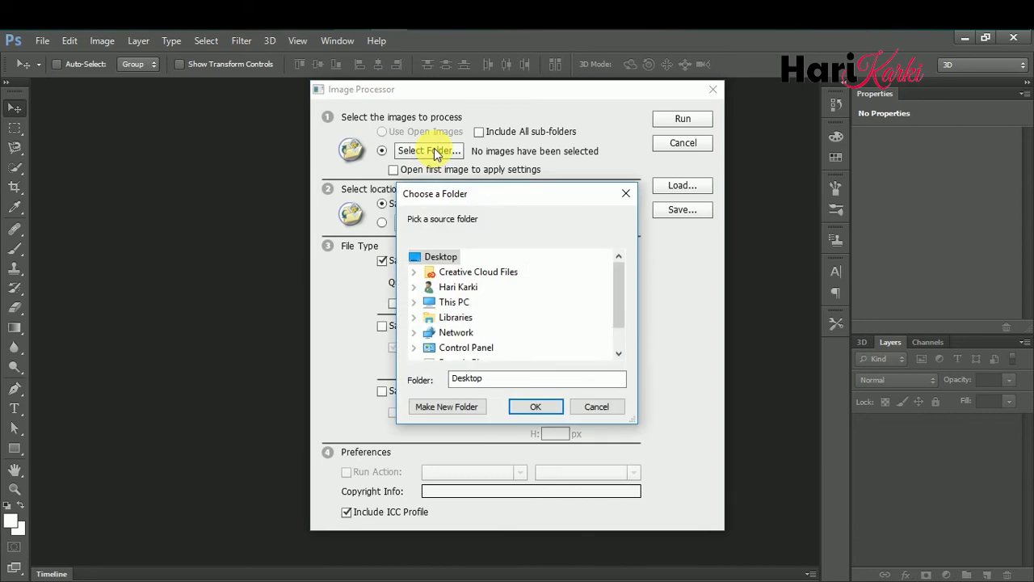
scroll(475, 301, "down", 1)
left_click(468, 275)
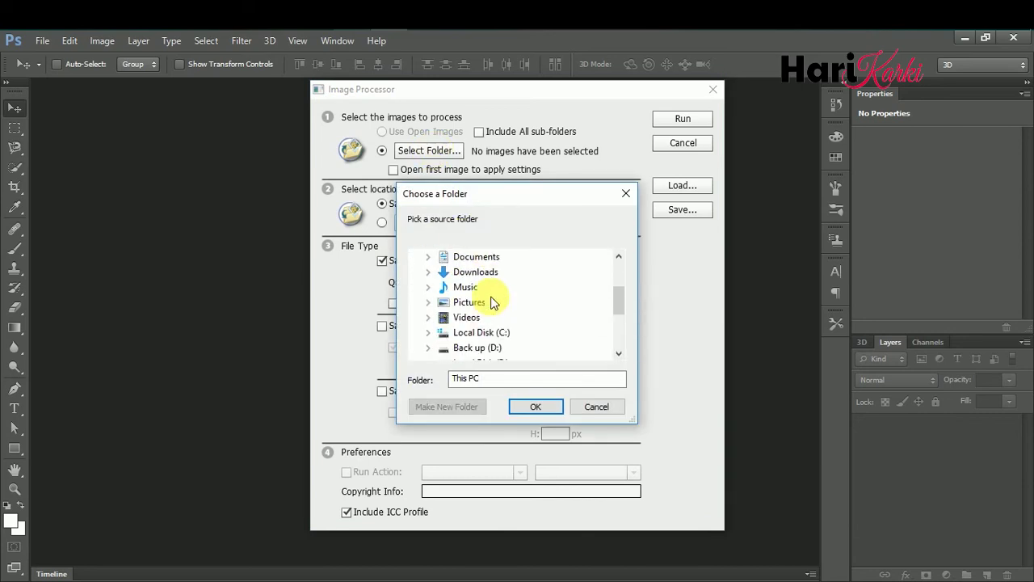
scroll(485, 349, "down", 1)
left_click(480, 332)
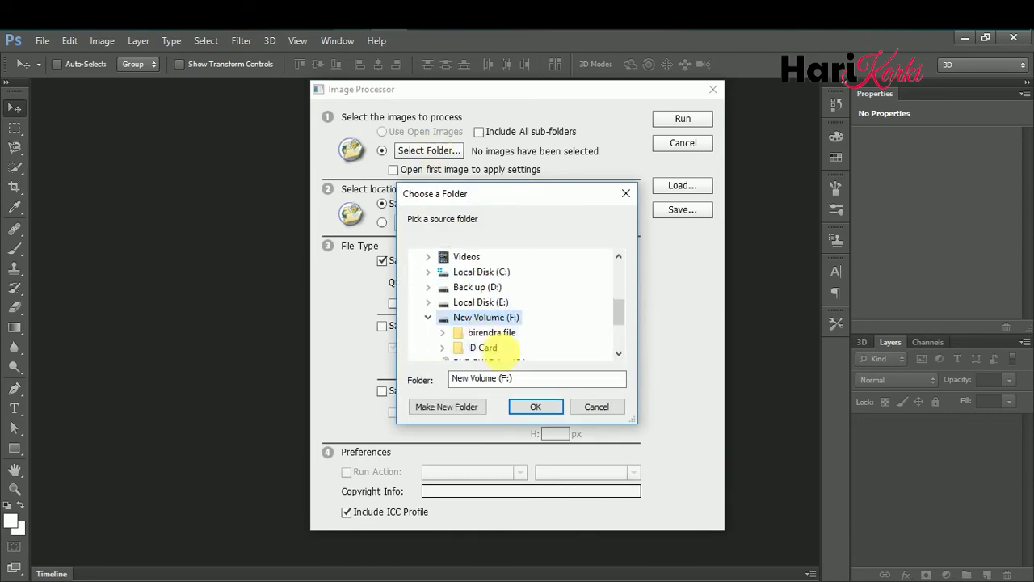
left_click(500, 349)
scroll(496, 335, "down", 2)
left_click(490, 301)
left_click(535, 408)
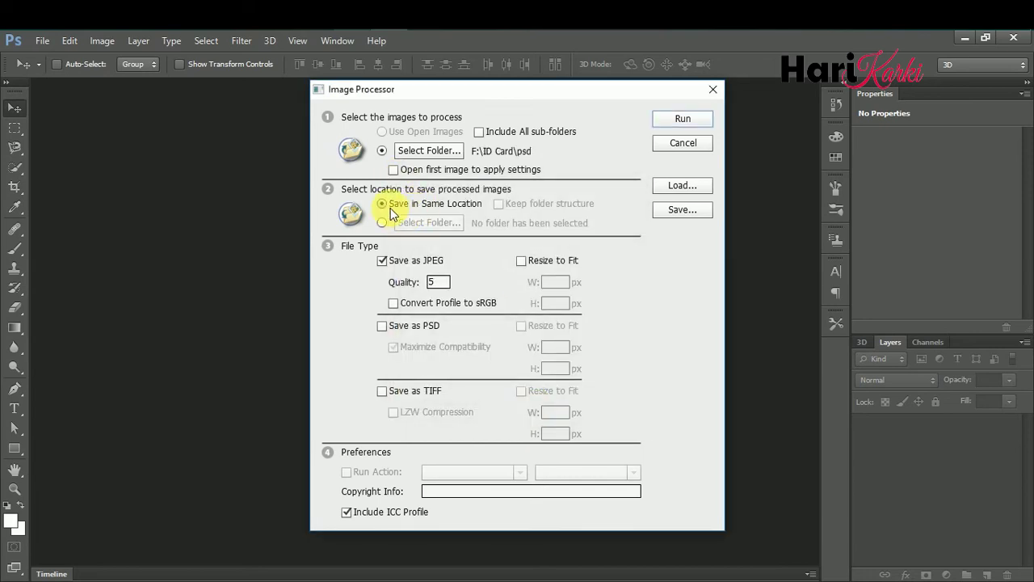
- Save the output to F:\ID Card\jpg as JPEG with quality 12
left_click(382, 222)
left_click(428, 223)
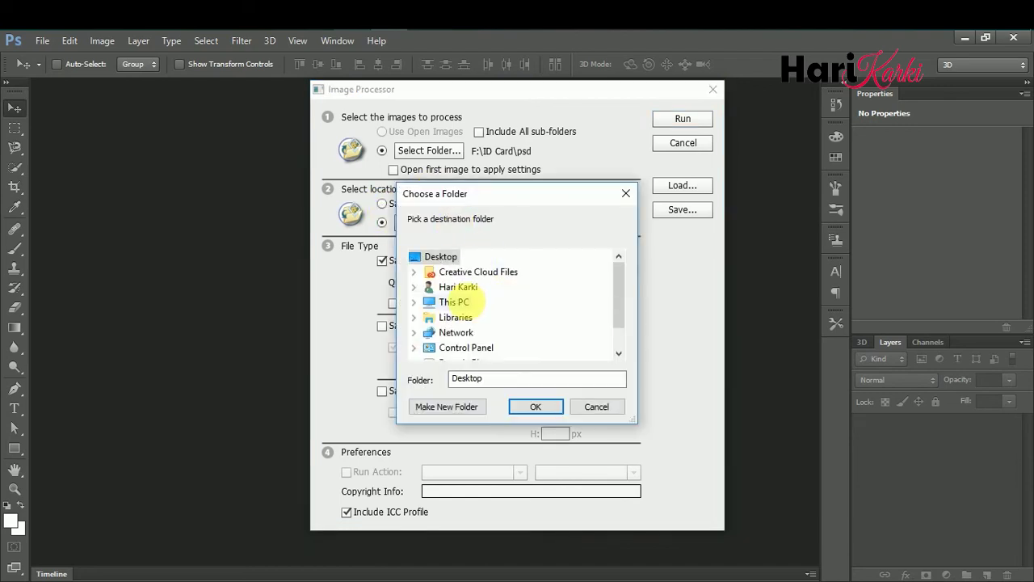
left_click(469, 301)
scroll(563, 329, "down", 4)
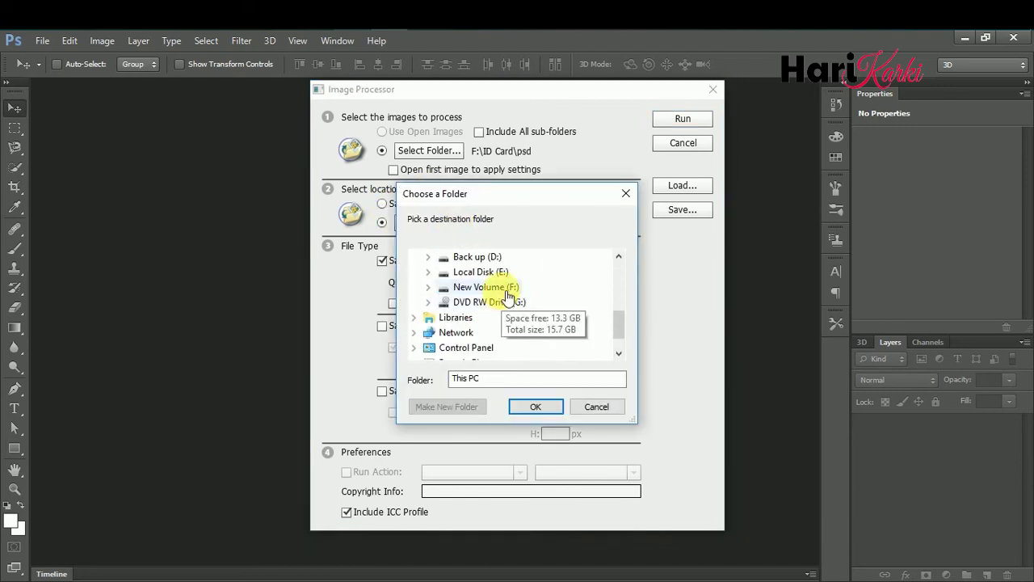
left_click(508, 292)
left_click(493, 320)
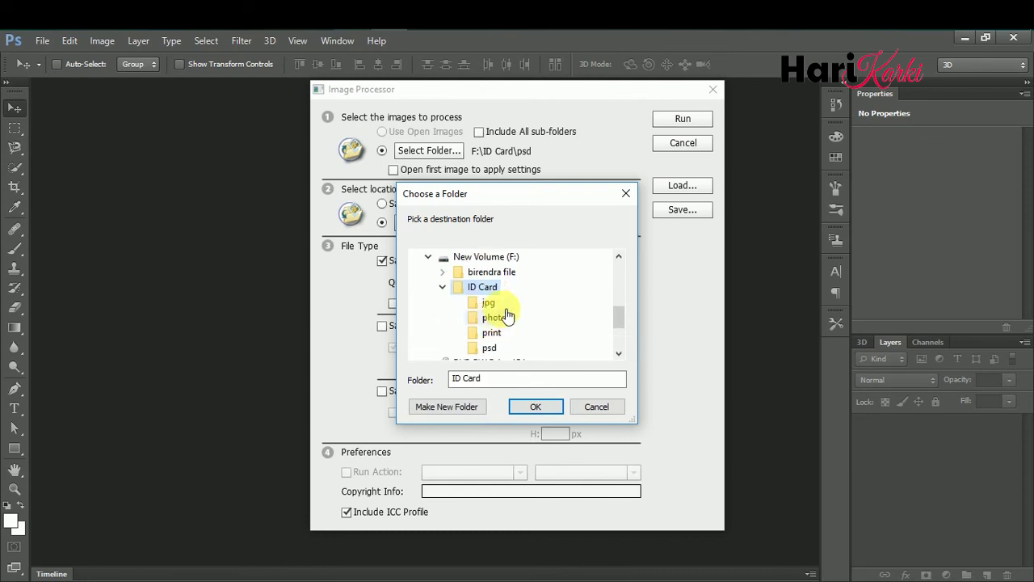
left_click(490, 304)
left_click(537, 406)
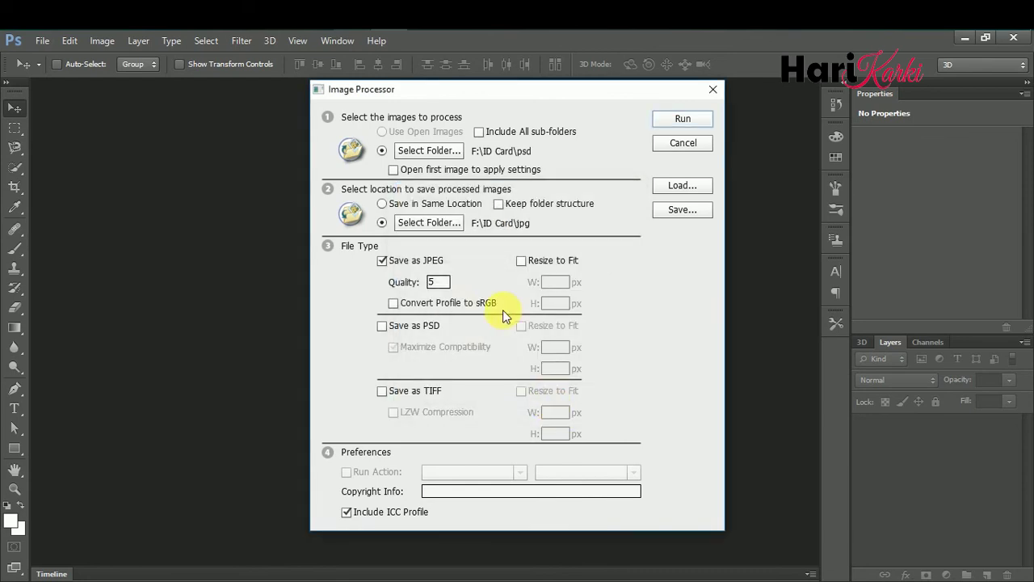
type("12")
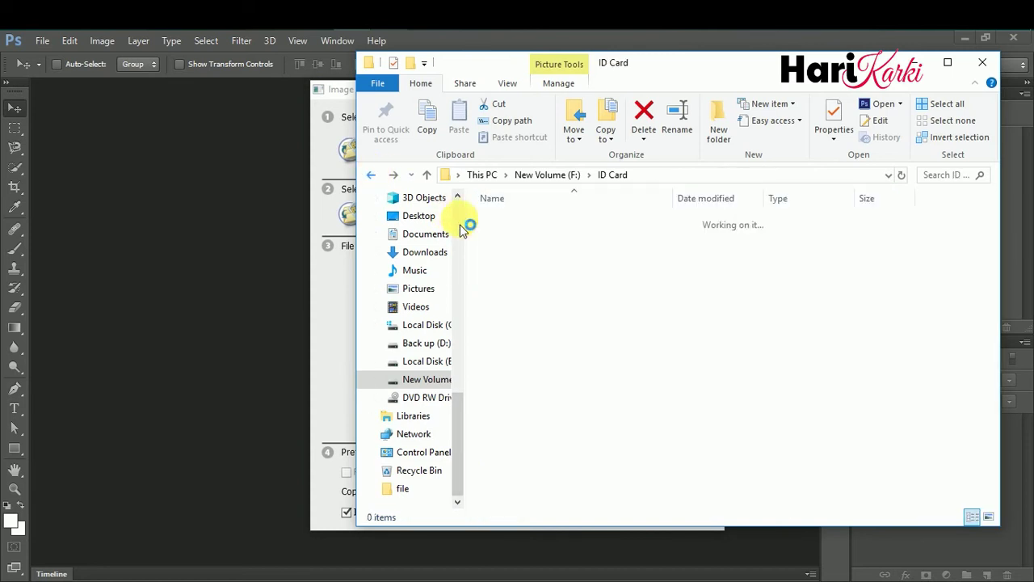
- Open ID Card\jpg, run the Image Processor, and open the new JPEG output folder
left_click(562, 226)
double_click(562, 229)
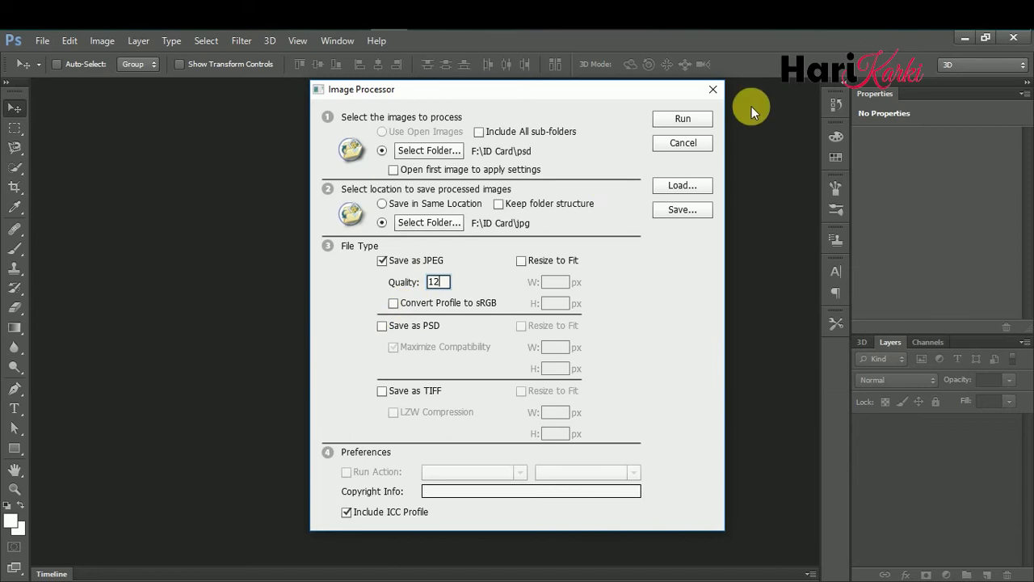
left_click(679, 118)
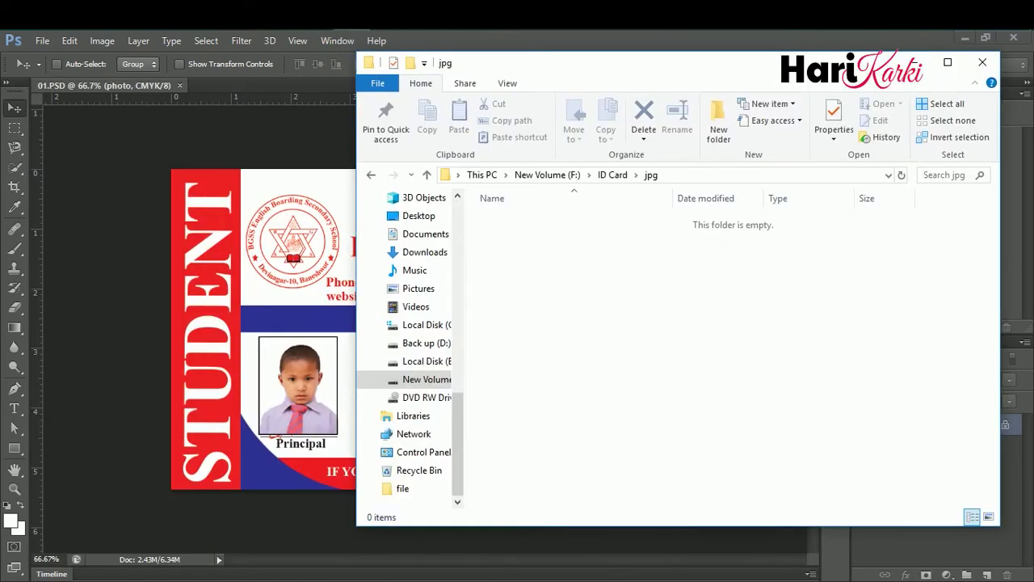
double_click(505, 224)
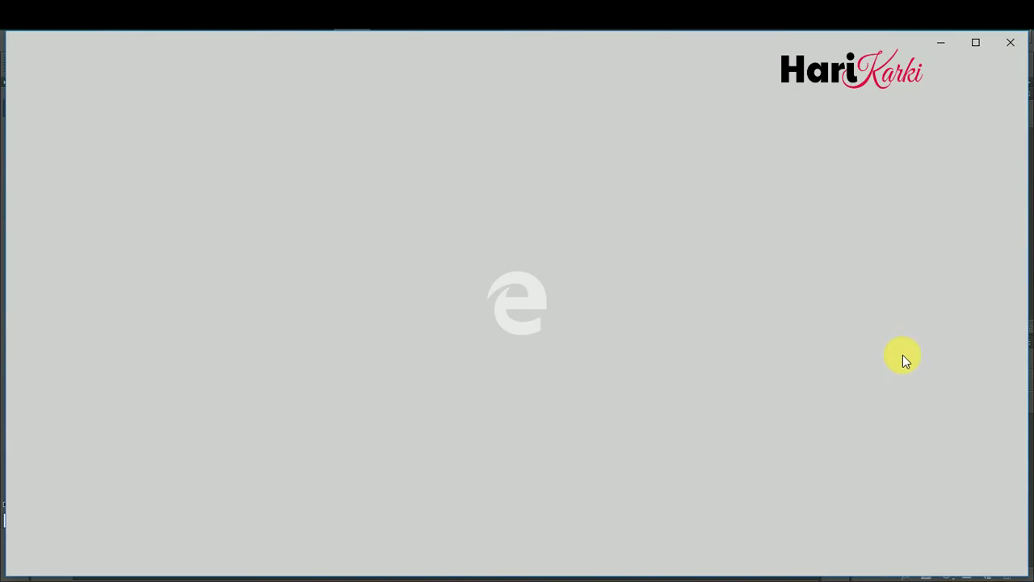
- Close the Microsoft Edge window to reveal the finished JPEG cards
left_click(1016, 43)
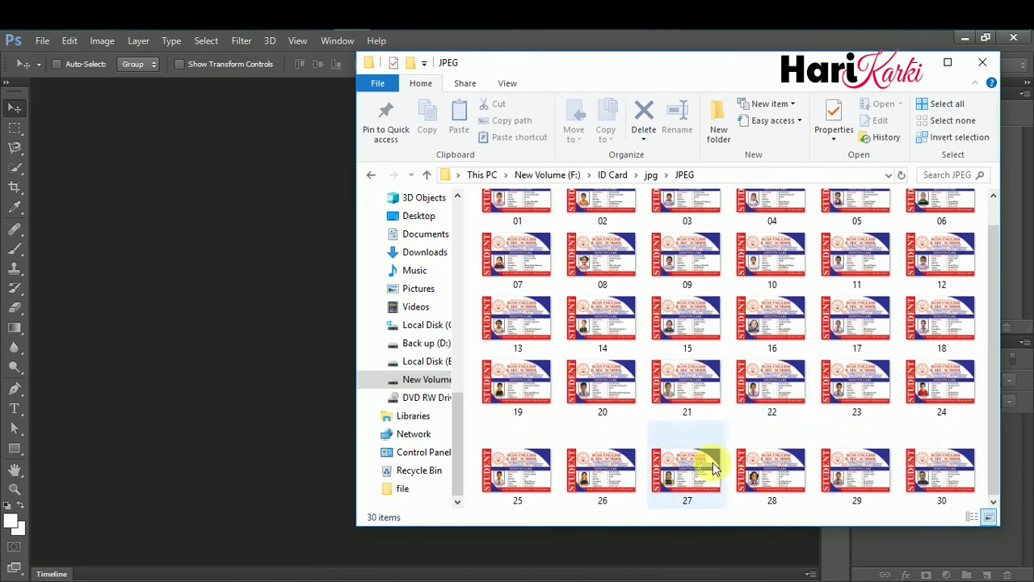
- Back out of the JPEG folder to the ID Card folder and return to Photoshop
scroll(702, 428, "up", 1)
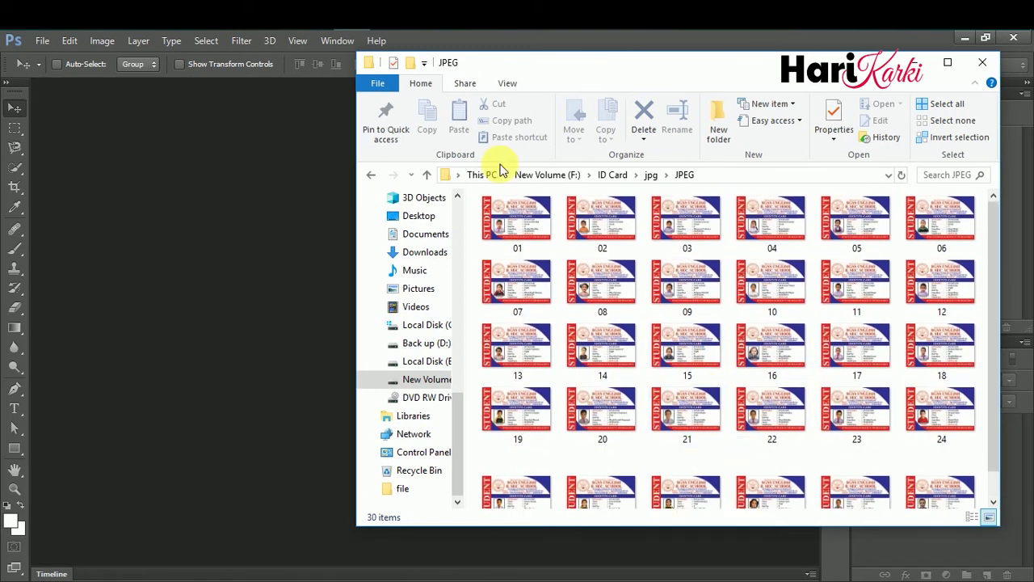
left_click(382, 185)
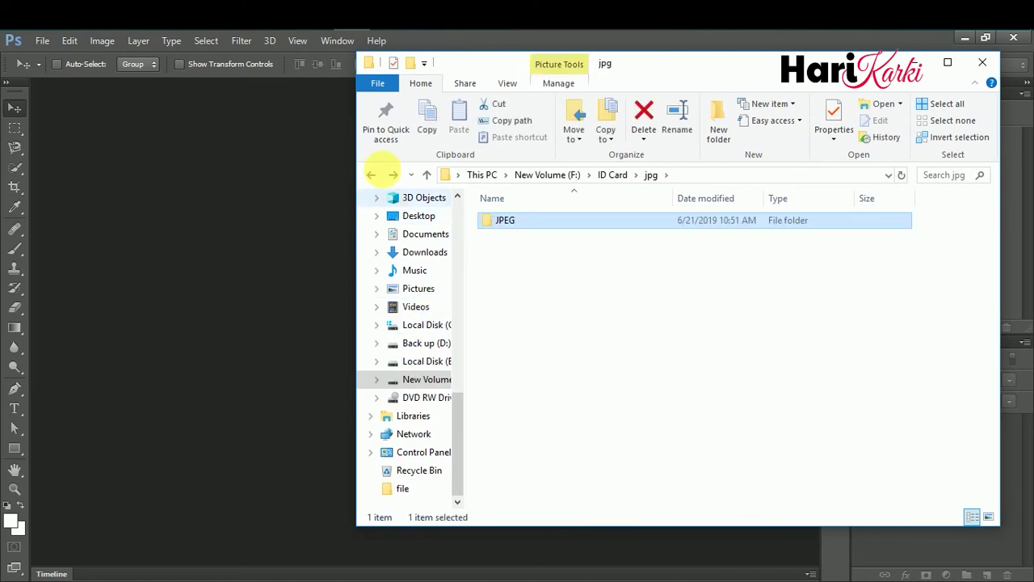
left_click(371, 175)
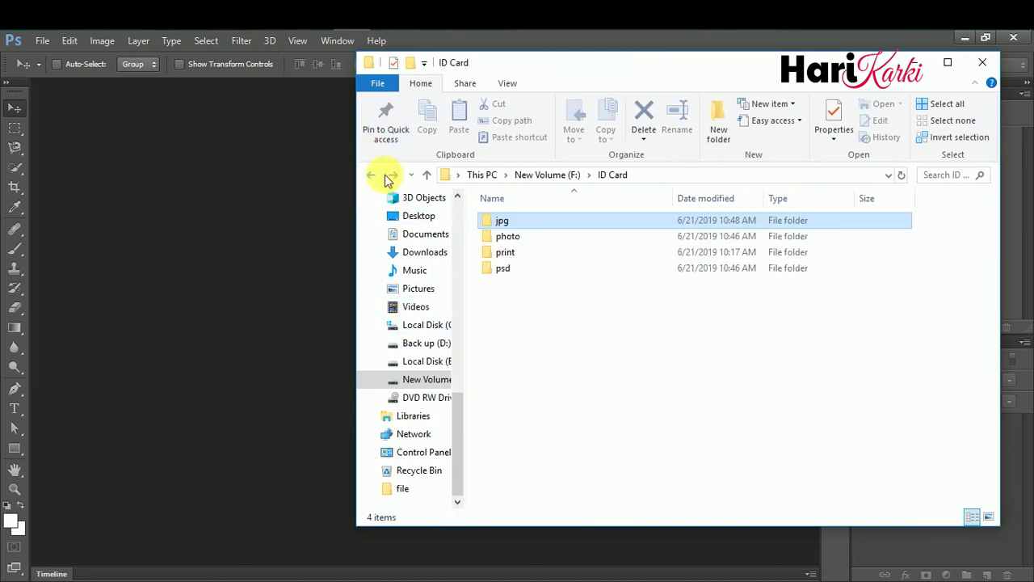
left_click(240, 138)
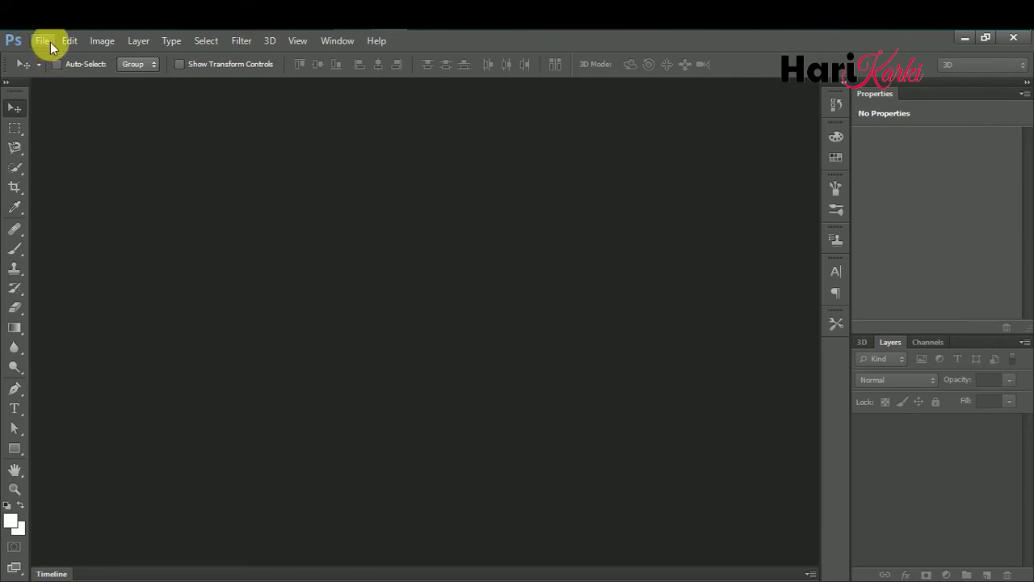
- Start Contact Sheet II with an 8.5 × 11.5 cm page at 300 pixels/cm
left_click(47, 40)
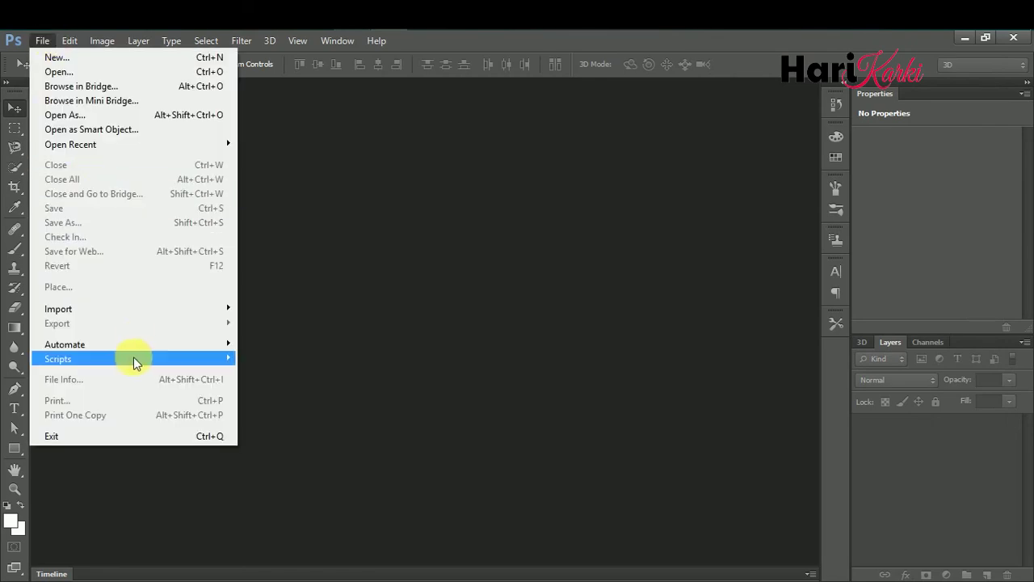
mouse_move(209, 355)
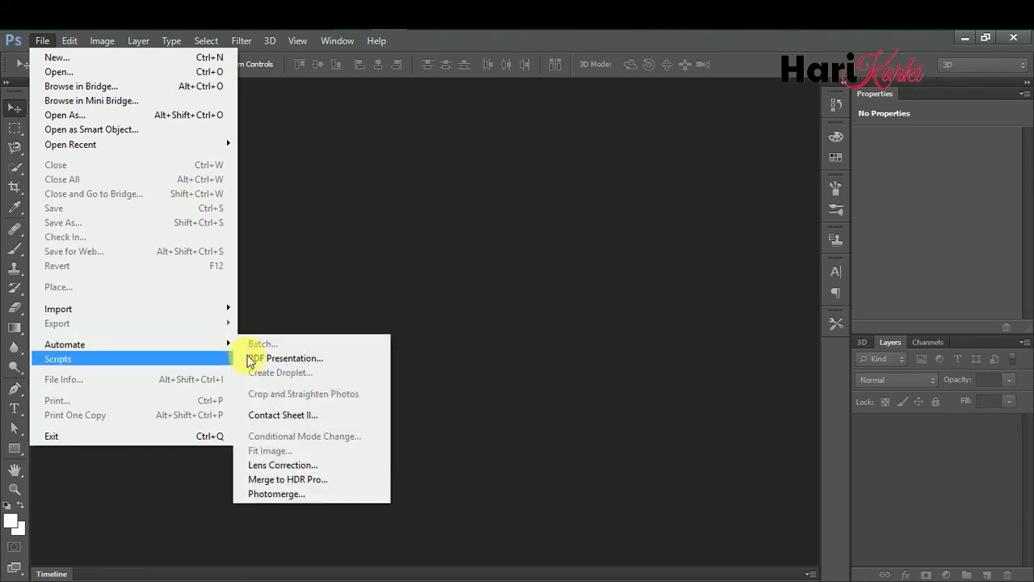
left_click(287, 414)
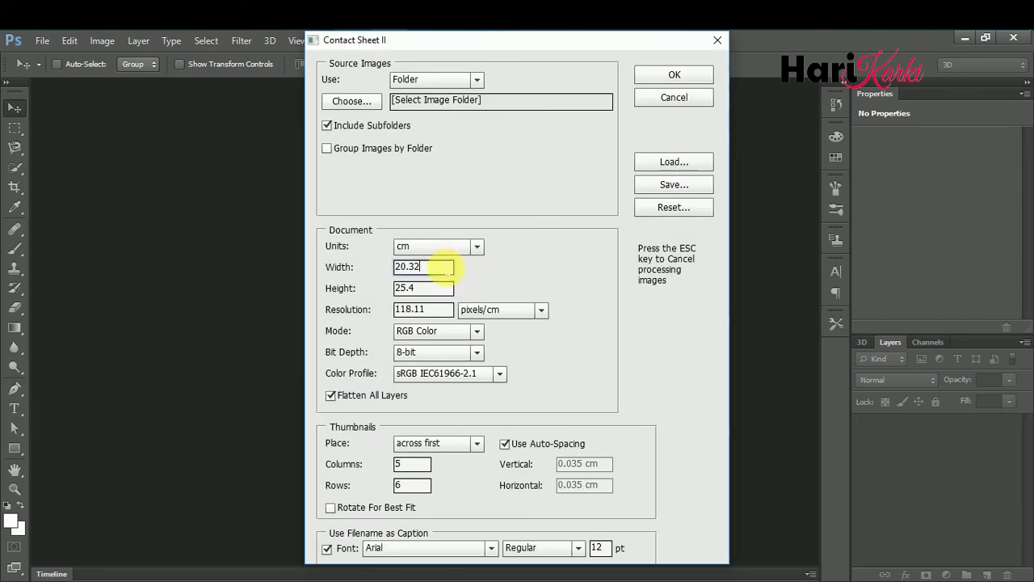
left_click_drag(424, 267, 313, 272)
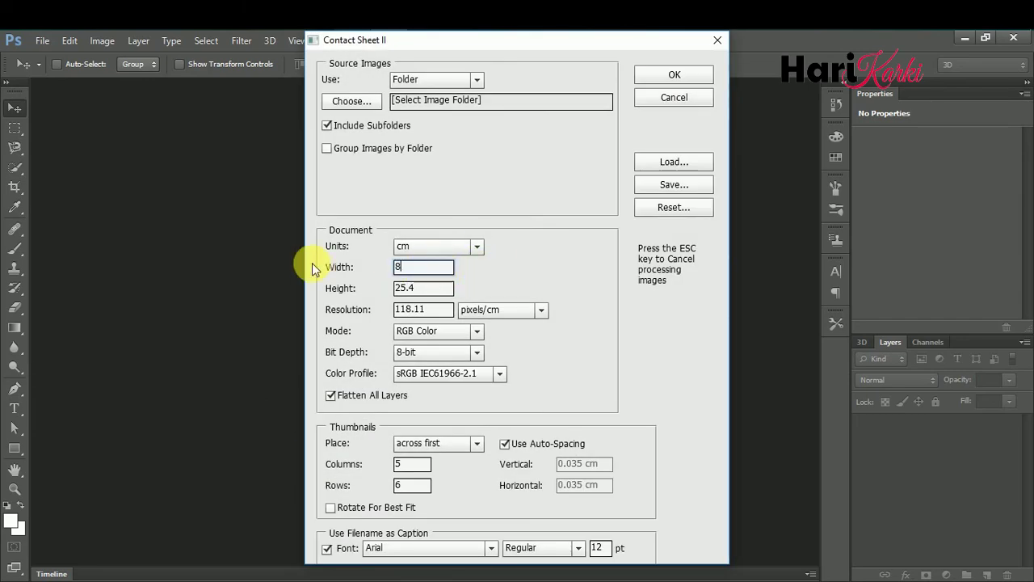
key("Tab")
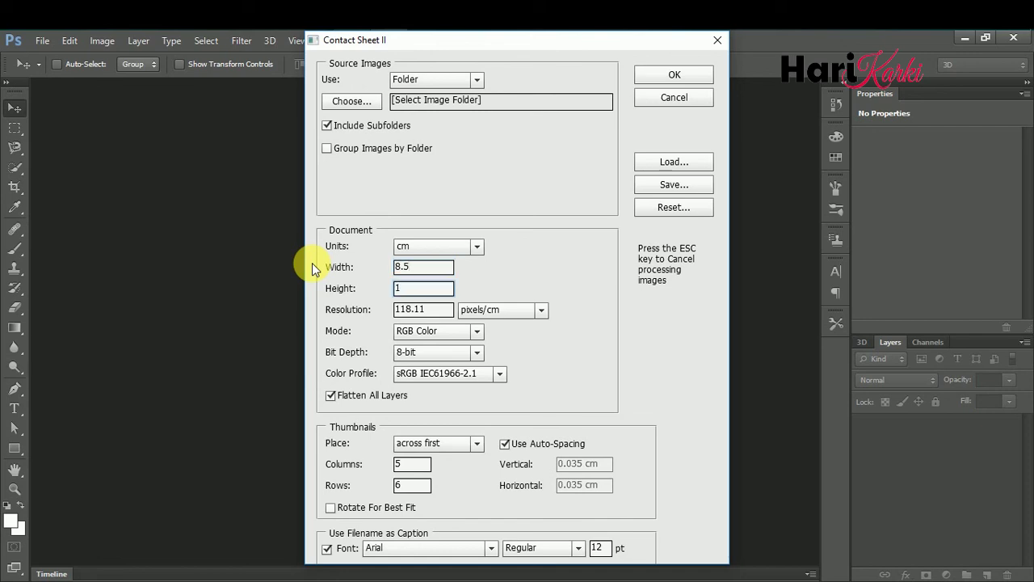
left_click(412, 310)
left_click_drag(425, 310, 363, 305)
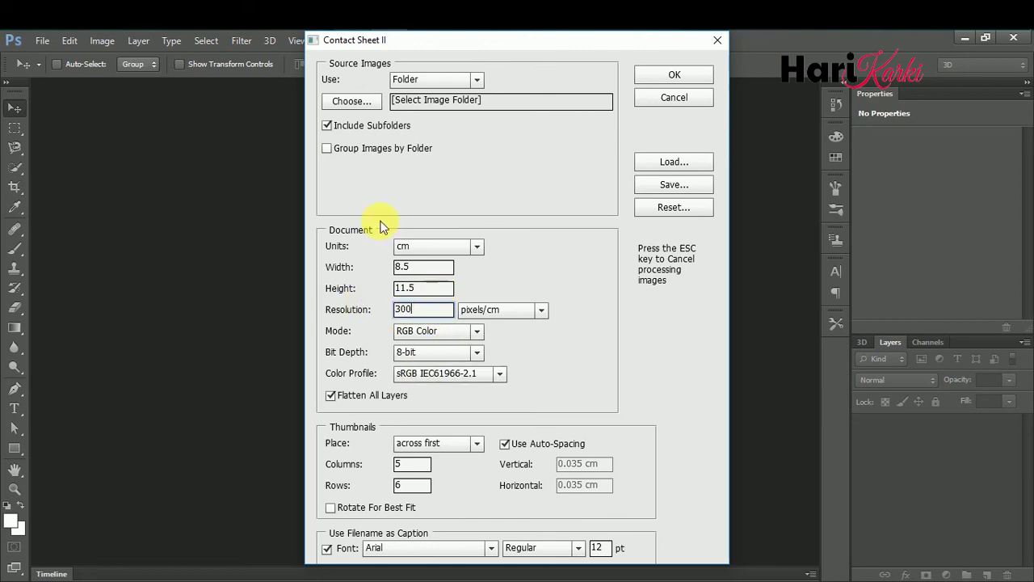
- Choose F:\ID Card\jpg\JPEG as the contact sheet's source folder
left_click(349, 102)
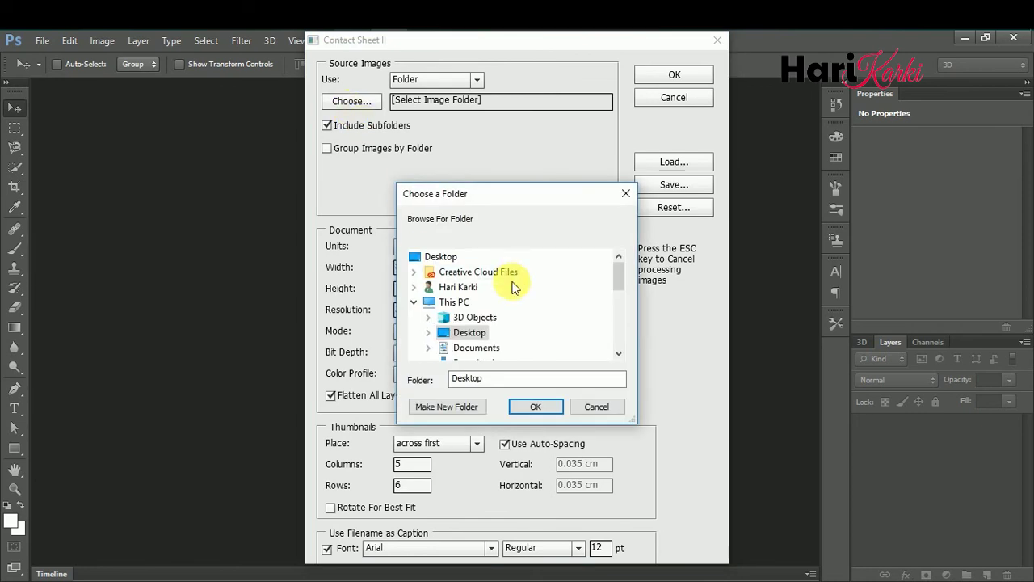
scroll(514, 286, "down", 3)
left_click(489, 334)
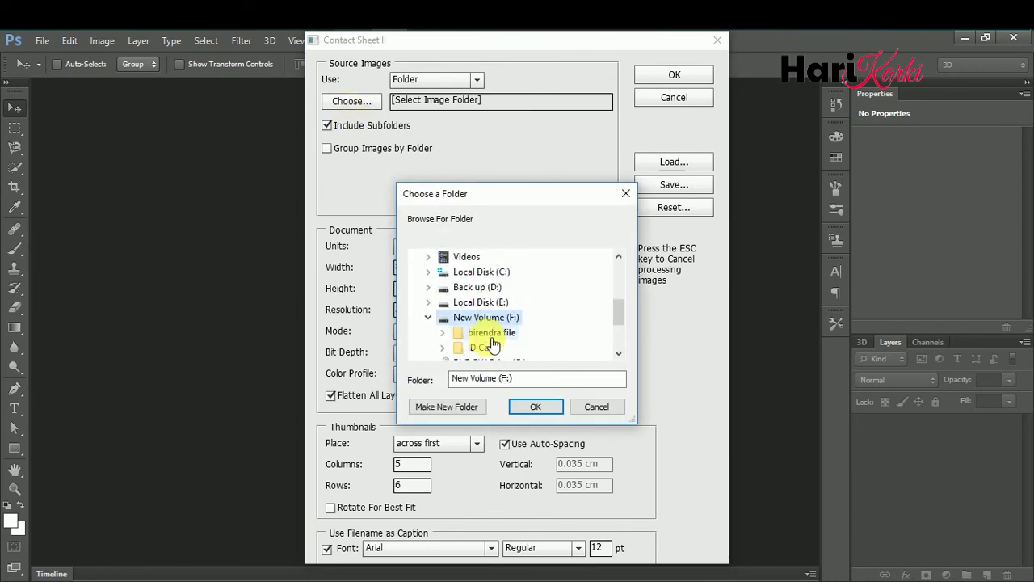
double_click(494, 345)
scroll(494, 323, "up", 1)
double_click(492, 346)
scroll(494, 338, "down", 1)
left_click(505, 317)
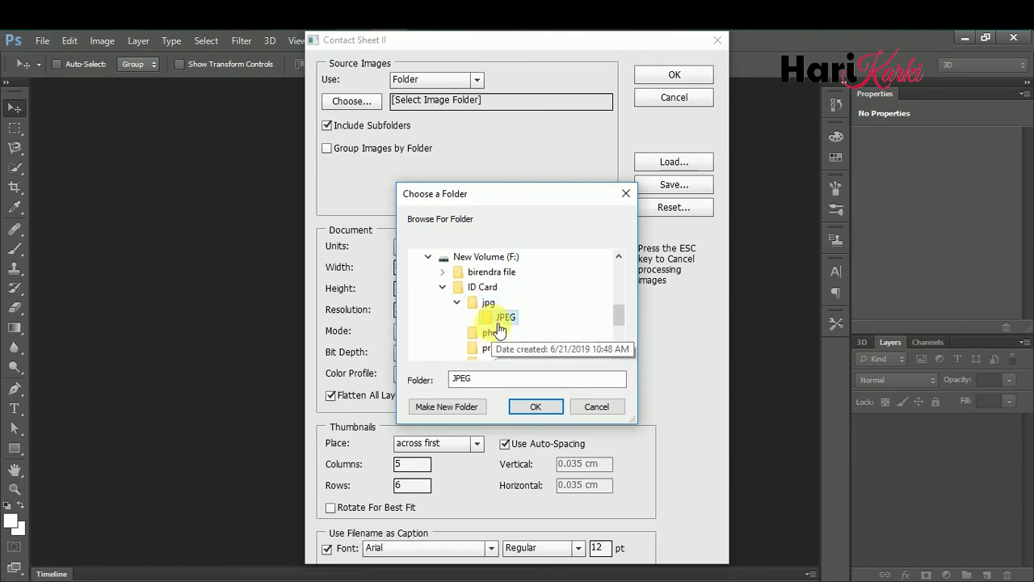
left_click(545, 408)
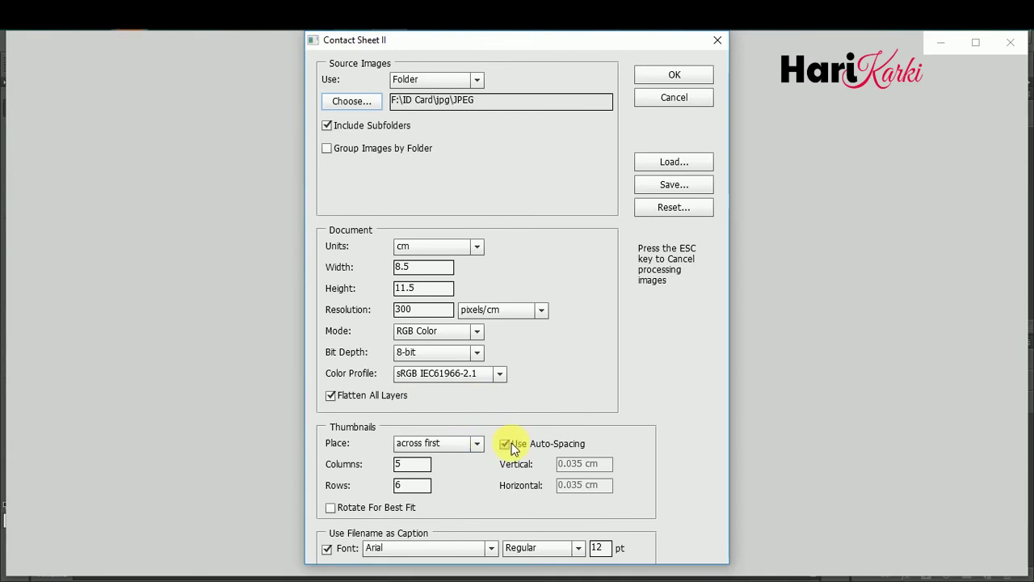
- Keep auto-spacing on and set the thumbnail layout to 2 columns by 5 rows
left_click(505, 443)
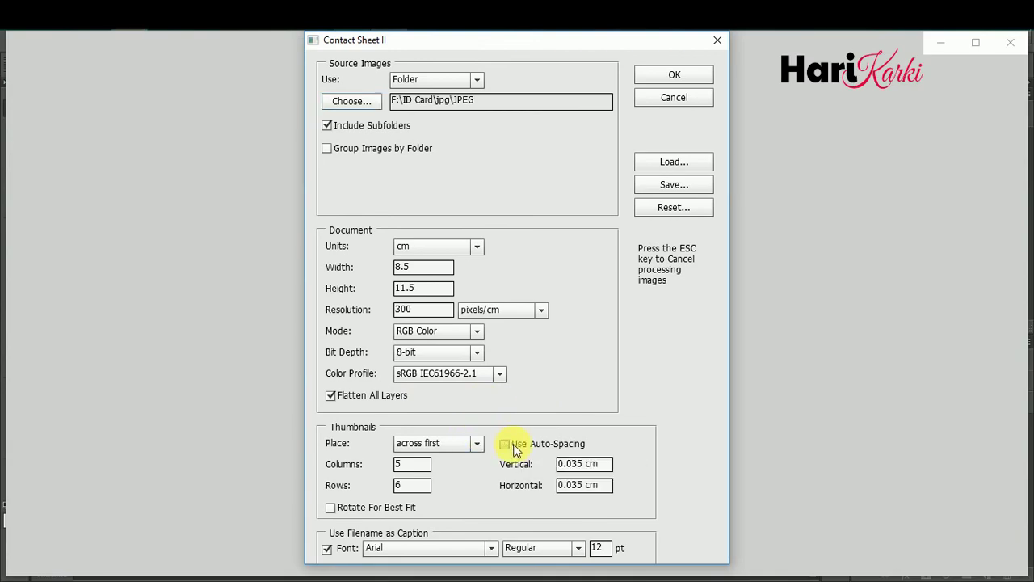
left_click(525, 451)
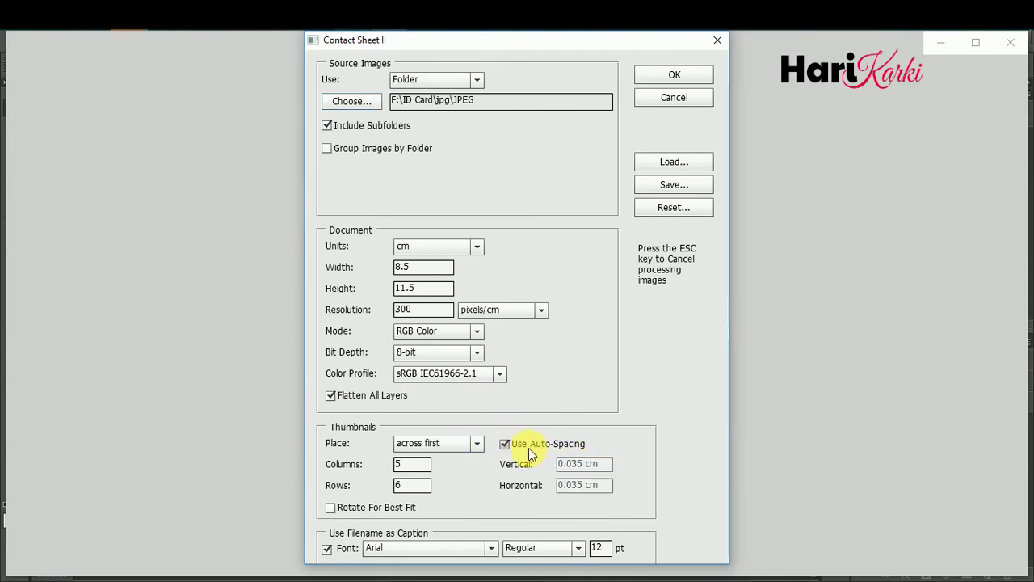
left_click(421, 464)
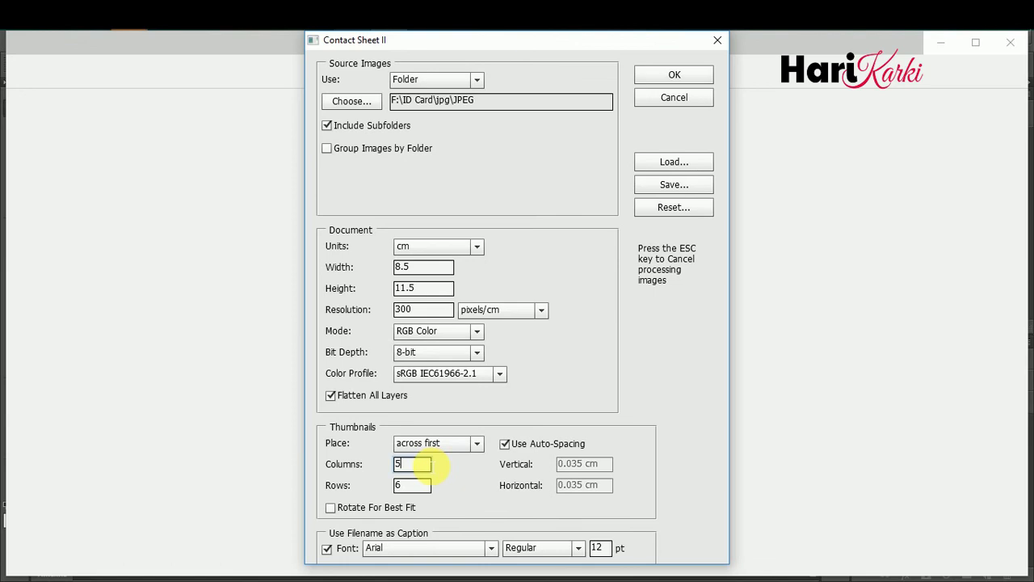
type("2")
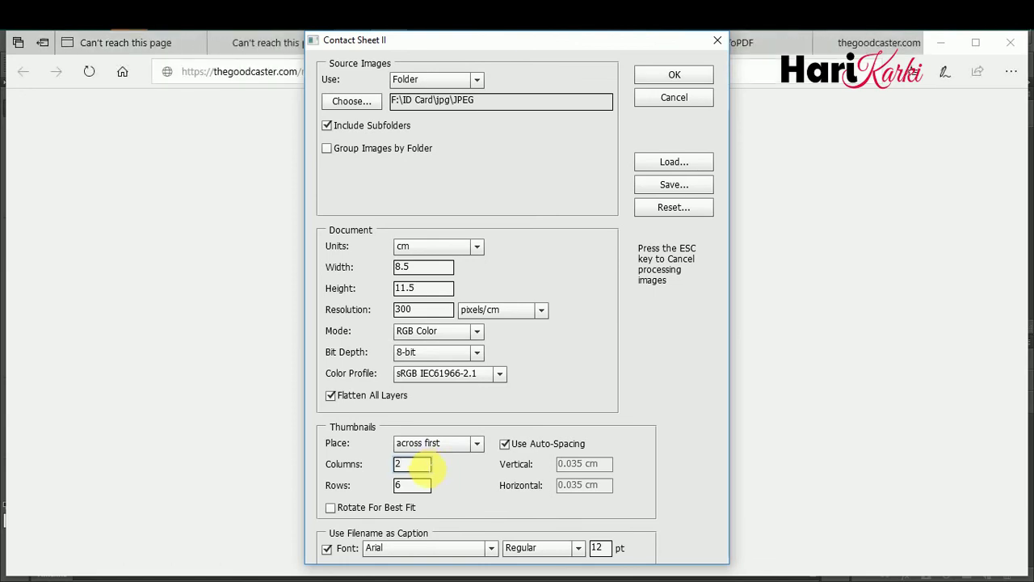
left_click(412, 487)
key("BackSpace")
type("5")
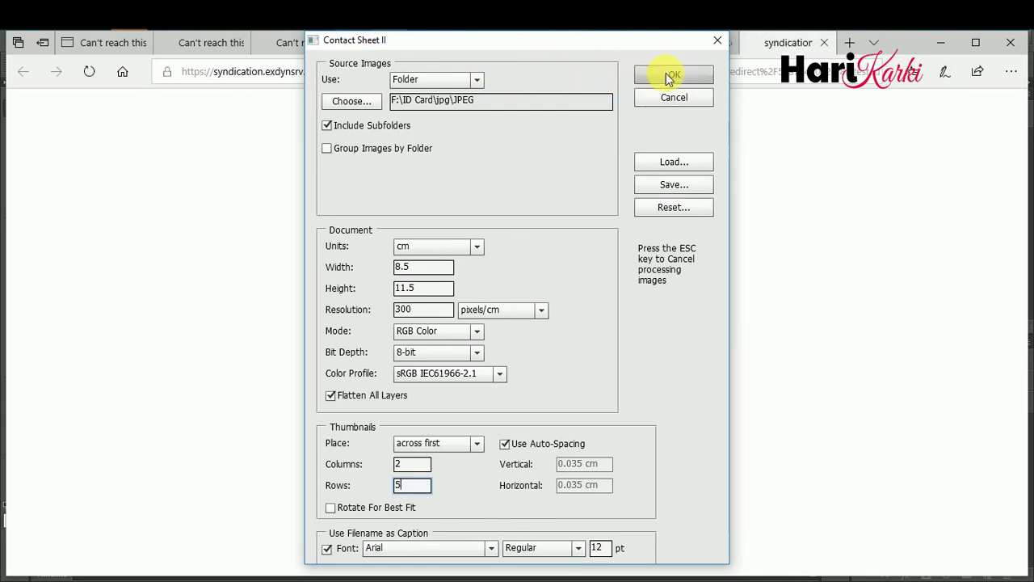
- Generate ContactSheet-001, -002 and -003 from the Contact Sheet II settings
left_click(671, 75)
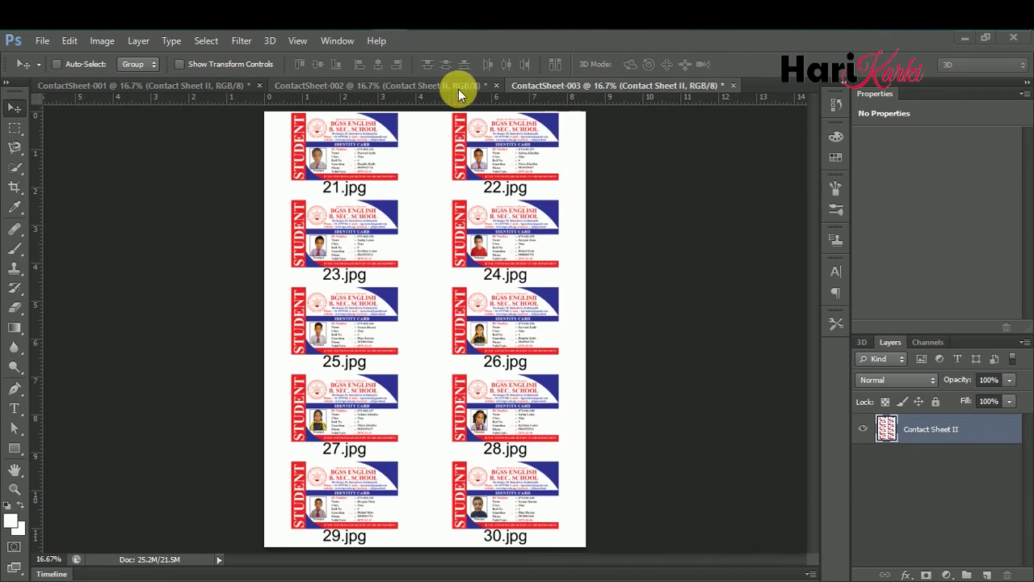
- Save ContactSheet-003 as a TIFF in F:\ID Card\print
left_click(458, 89)
left_click(213, 88)
left_click(311, 85)
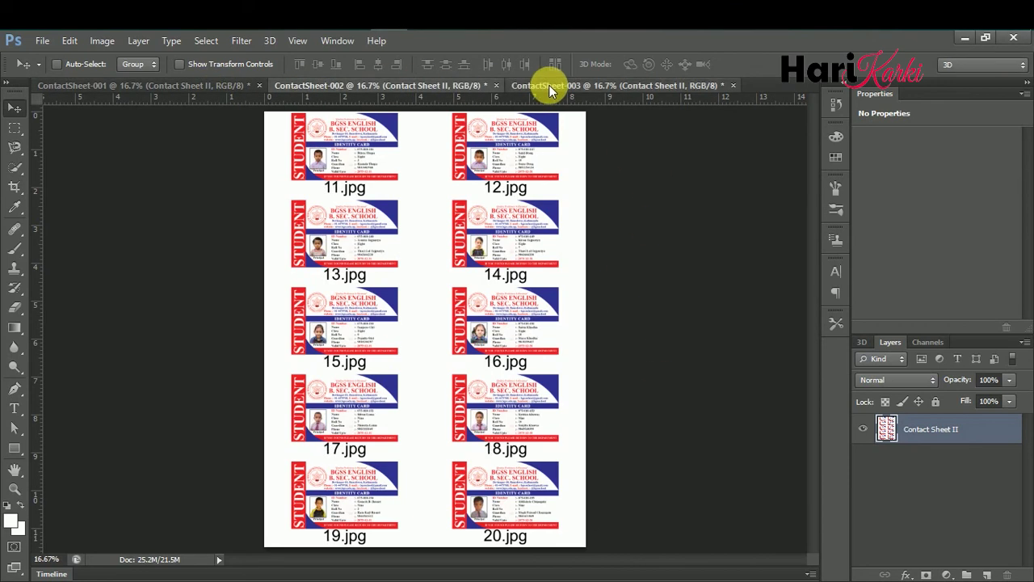
left_click(549, 85)
left_click(43, 42)
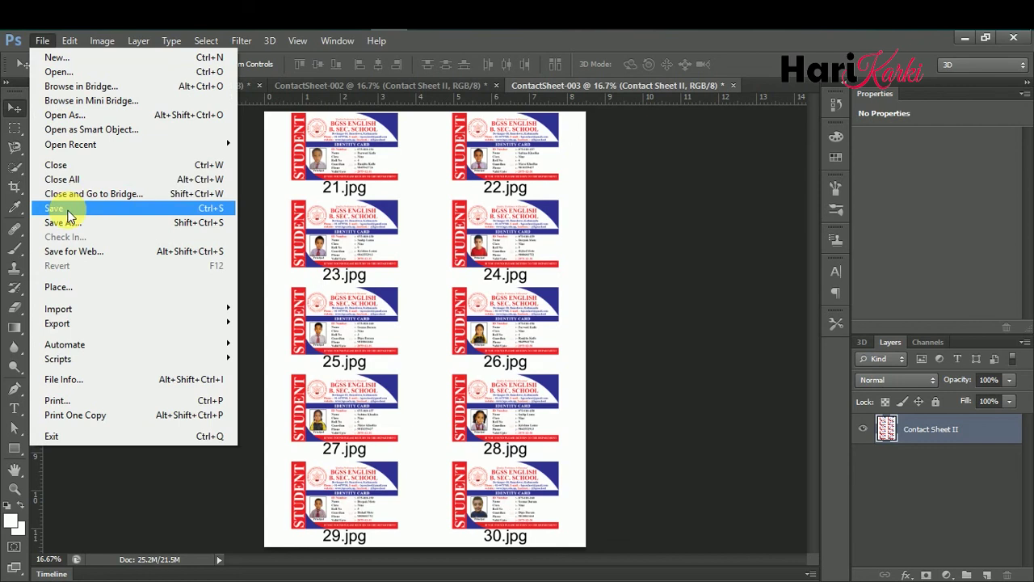
left_click(69, 208)
left_click(345, 258)
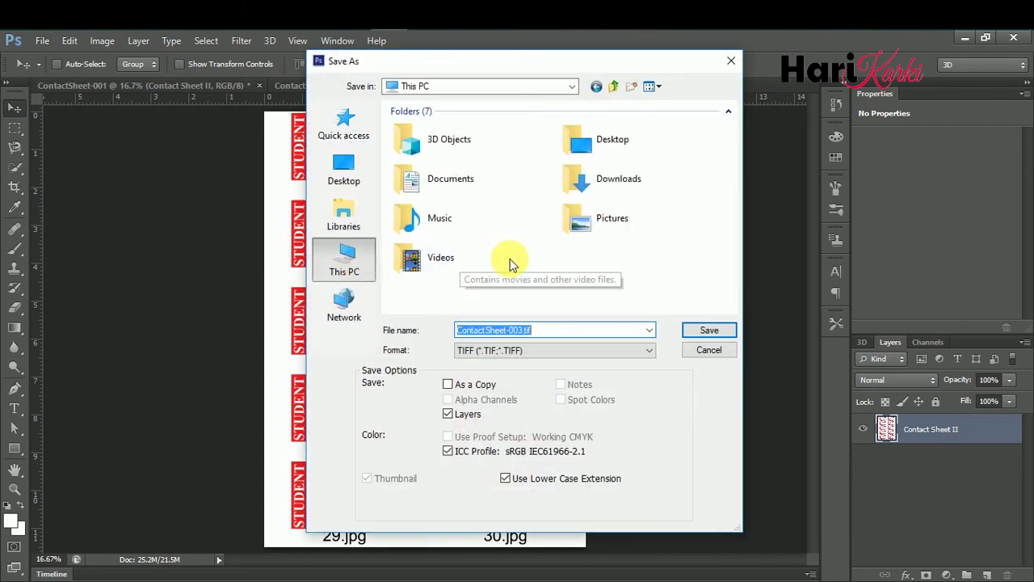
scroll(510, 259, "down", 3)
double_click(596, 270)
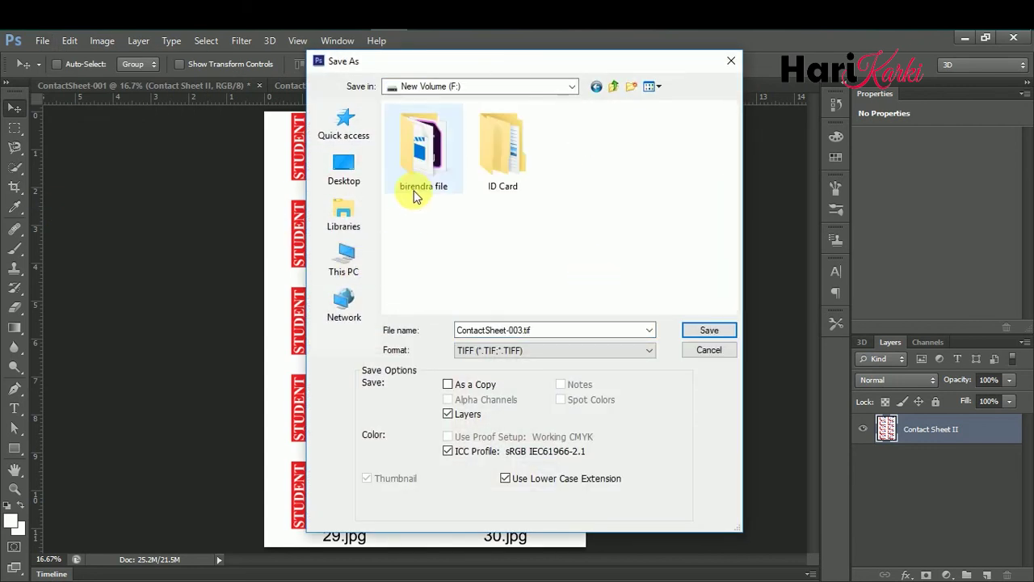
double_click(474, 171)
double_click(411, 155)
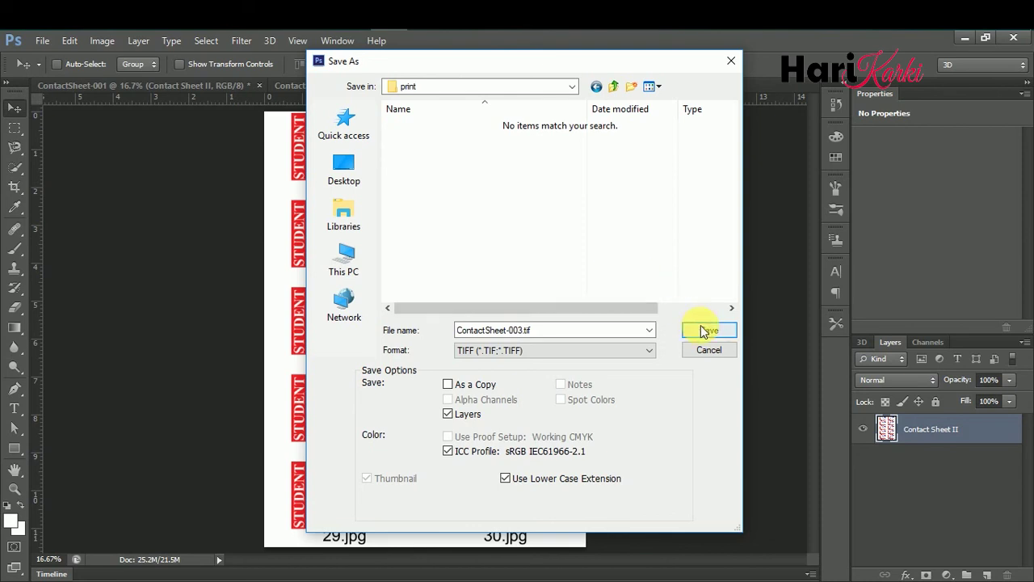
left_click(703, 331)
key("Return")
key("Return")
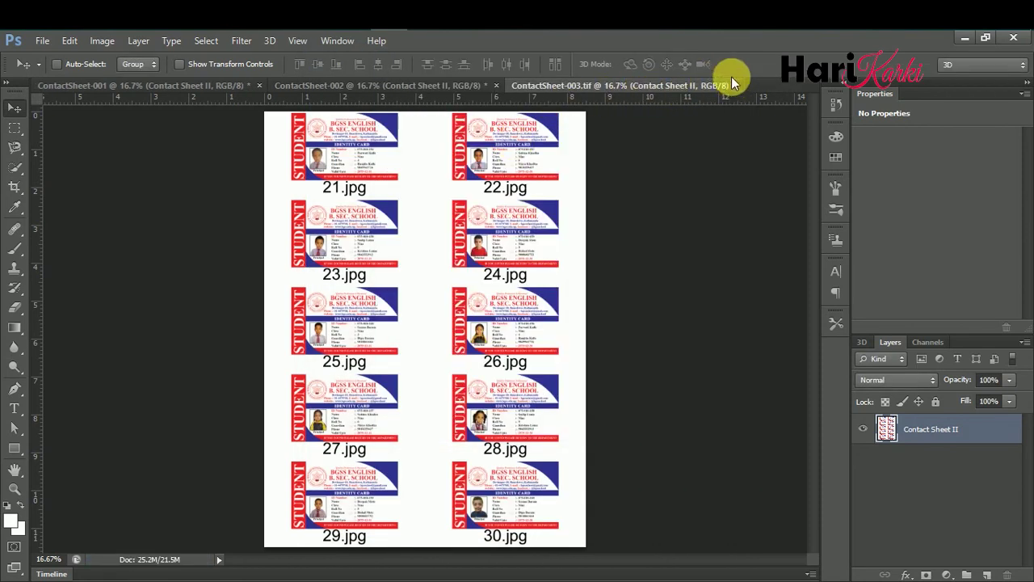
- Save ContactSheet-002 as TIFF and close it, then save ContactSheet-001 as TIFF
left_click(376, 85)
left_click(42, 40)
left_click(70, 212)
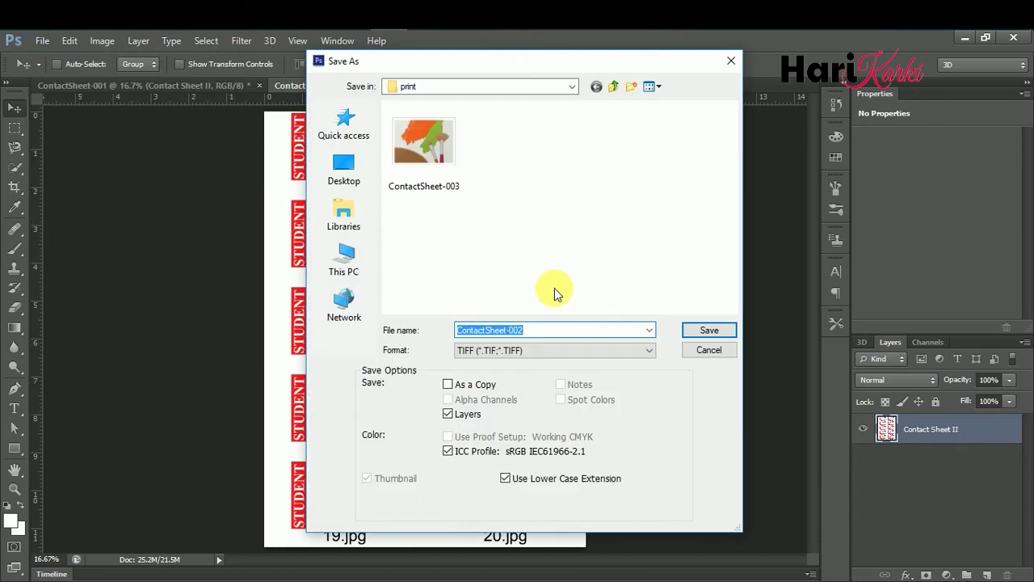
left_click(709, 329)
key("Return")
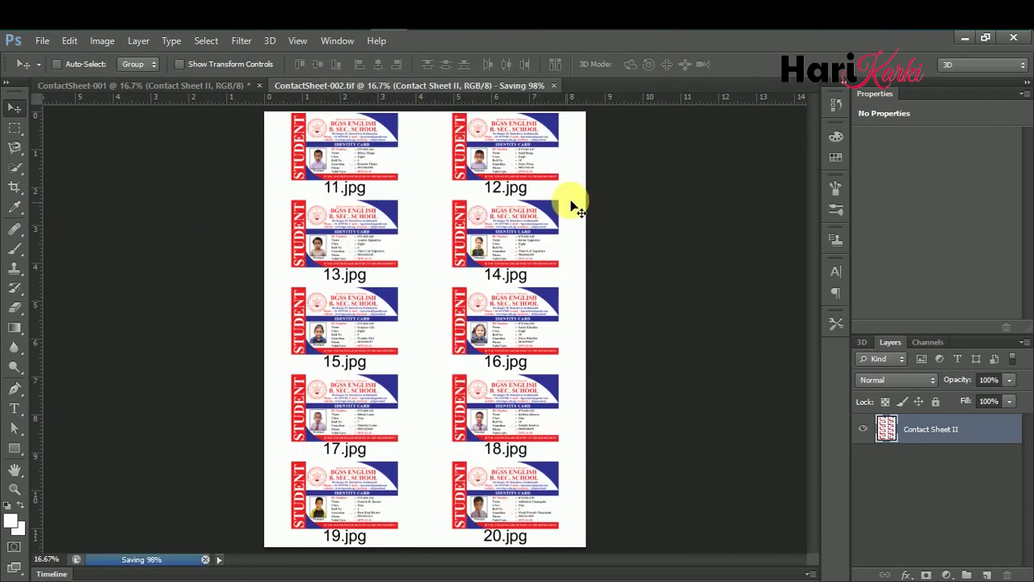
key("ctrl+w")
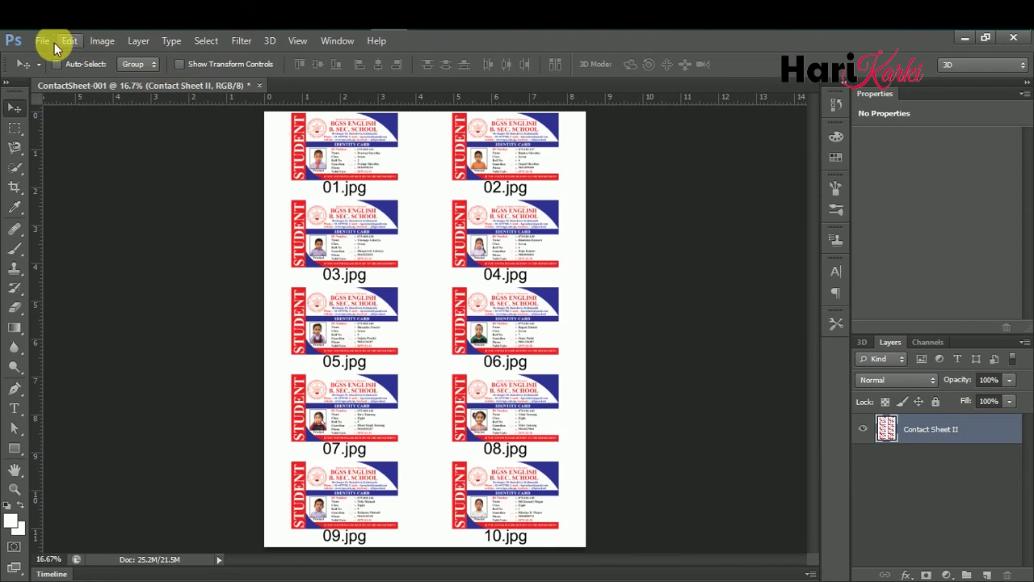
left_click(43, 40)
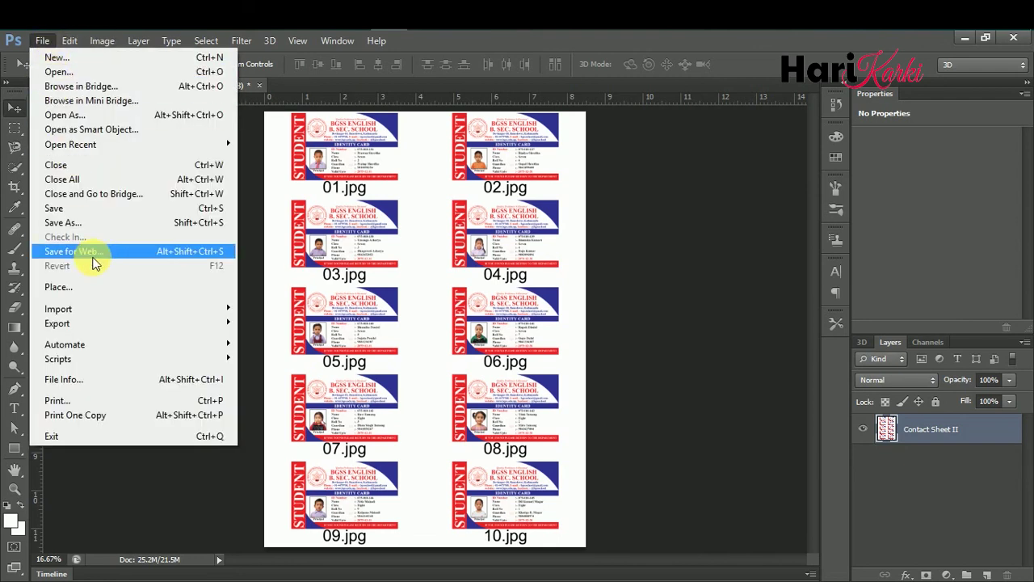
left_click(95, 209)
key("Return")
key("Return")
key("Return")
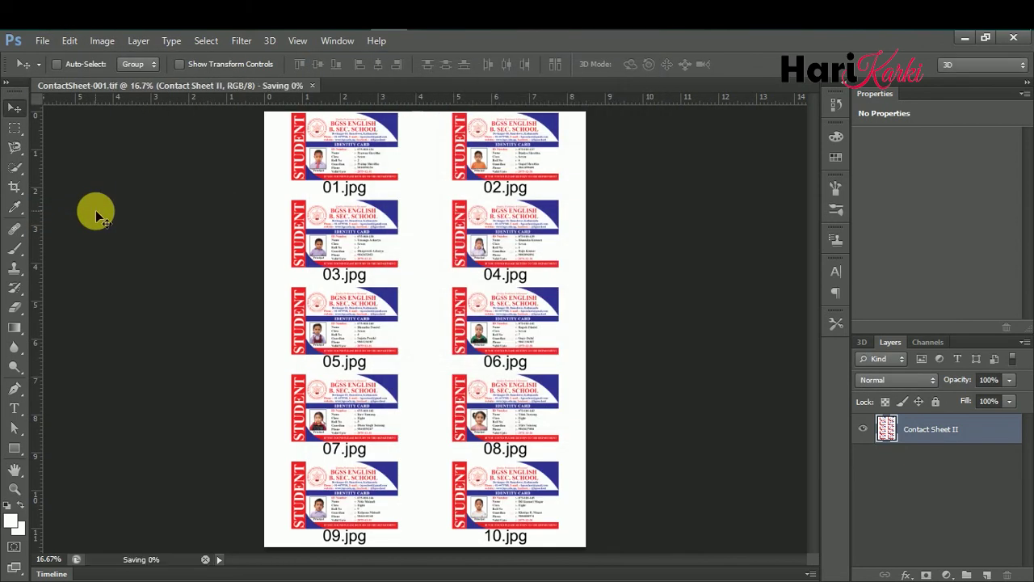